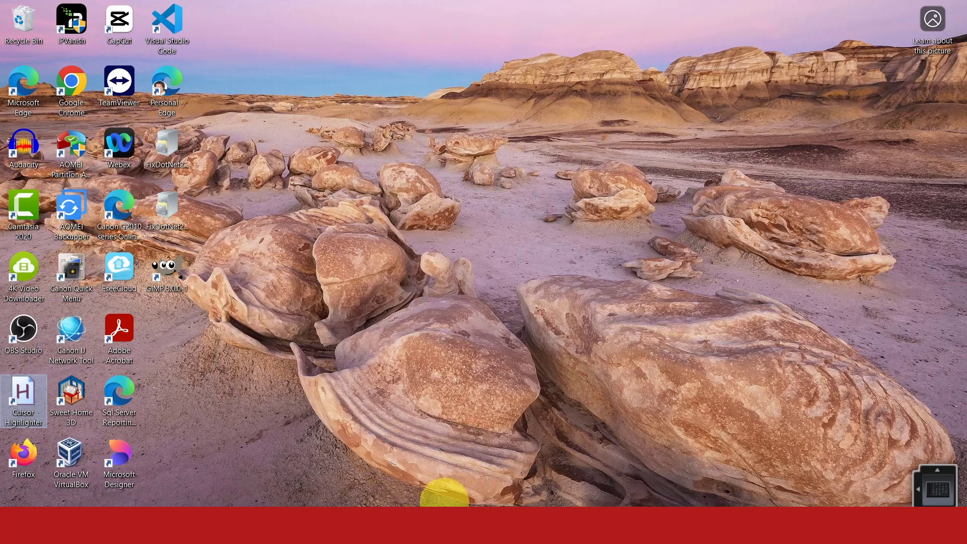
- Switch to the CarCarePro database in Access and open the frmMainNavigation form
{"action": "left_click", "coordinate": [459, 492]}
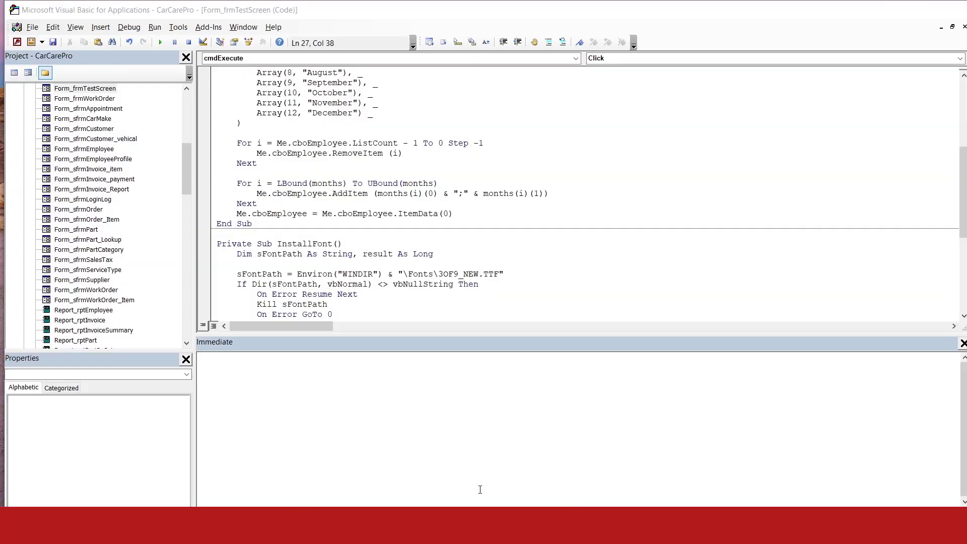
{"action": "left_click", "coordinate": [392, 489]}
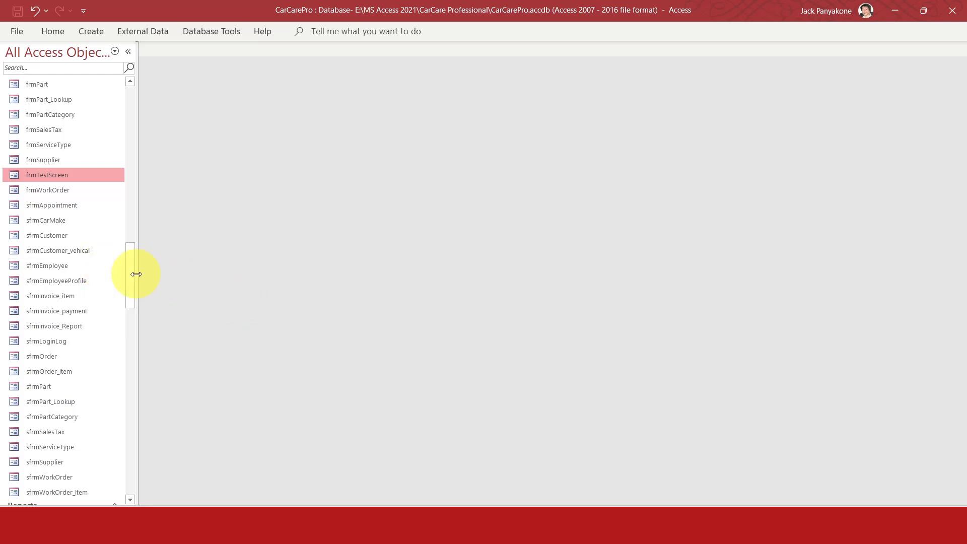
{"action": "left_click_drag", "start_coordinate": [130, 276], "coordinate": [129, 232]}
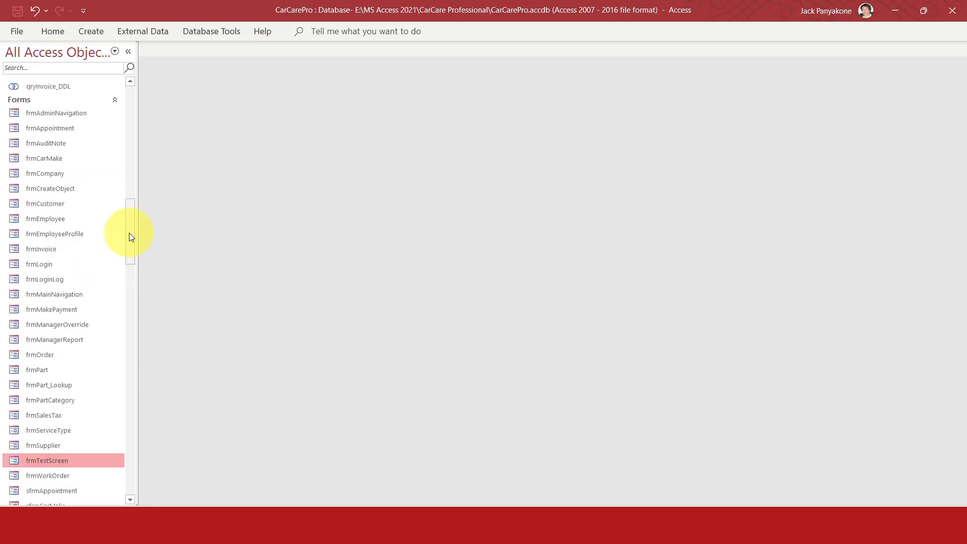
{"action": "double_click", "coordinate": [71, 299]}
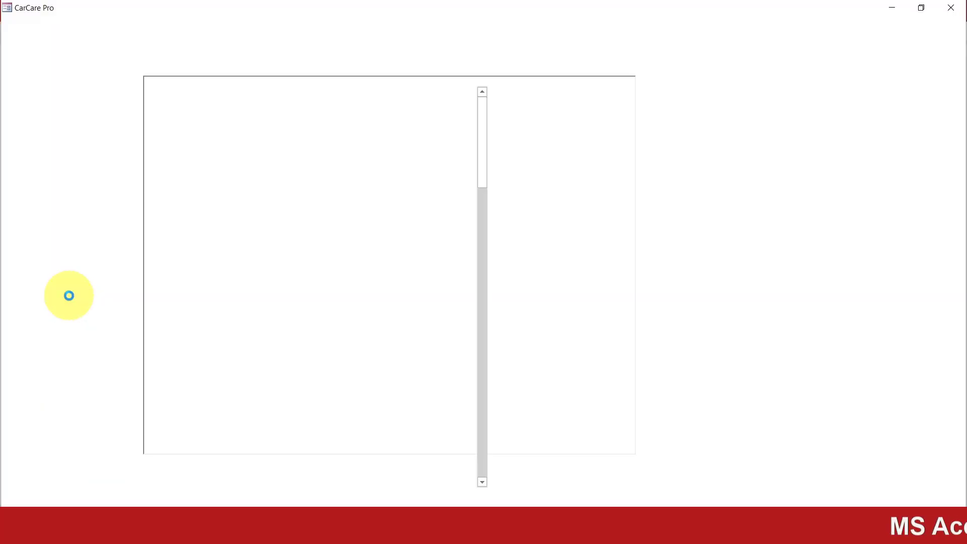
- Log in to CarCare Pro with the second employee's number and account password
{"action": "type", "text": "10001"}
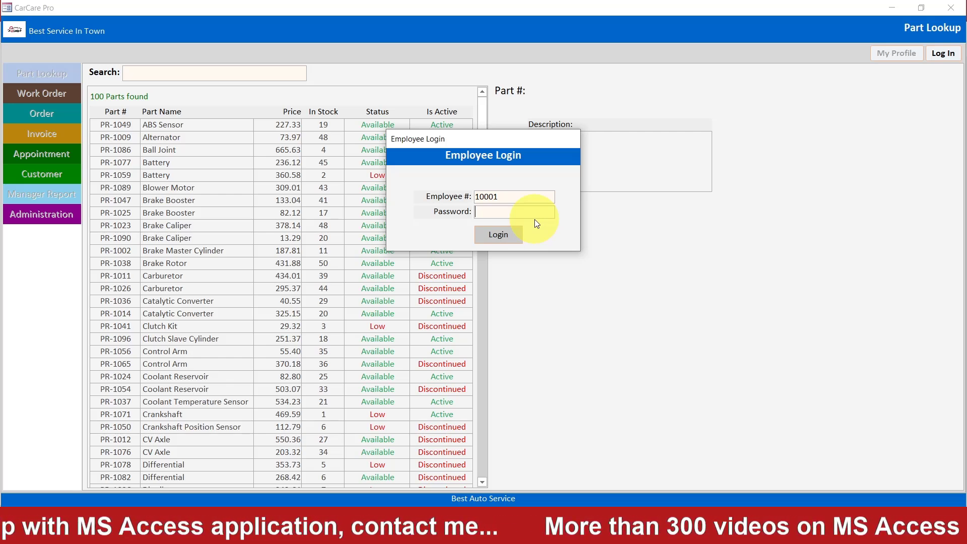
{"action": "type", "text": "***"}
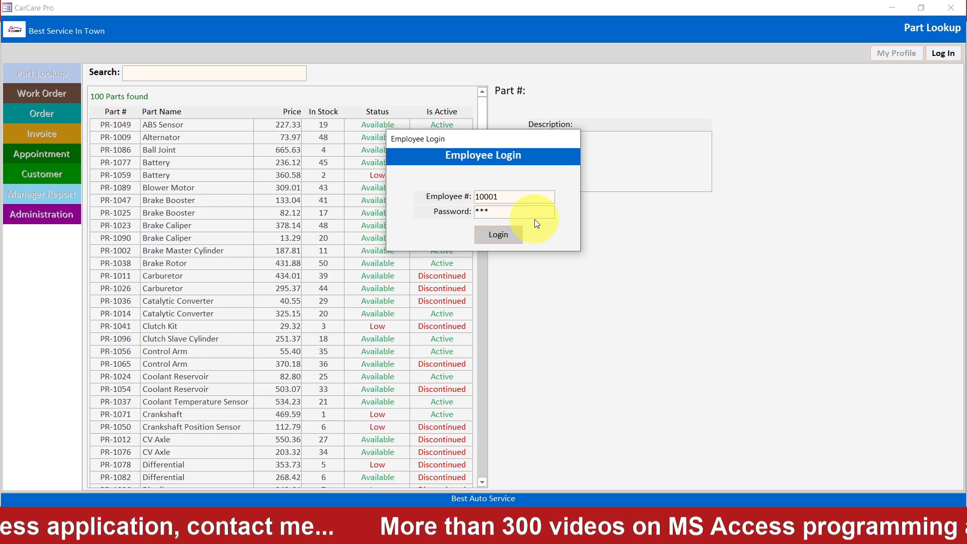
{"action": "key", "text": "BackSpace"}
{"action": "key", "text": "BackSpace"}
{"action": "key", "text": "BackSpace"}
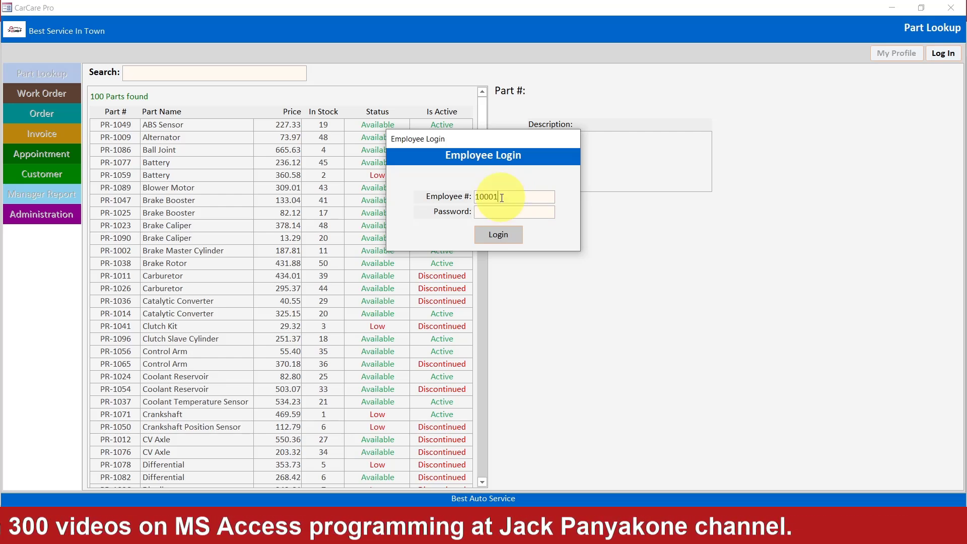
{"action": "key", "text": "BackSpace"}
{"action": "type", "text": "2"}
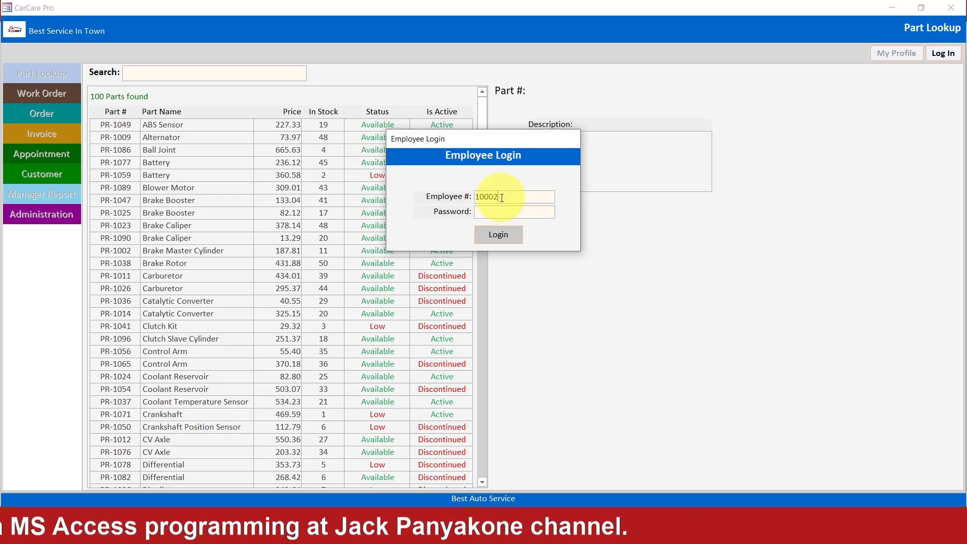
{"action": "type", "text": "*****"}
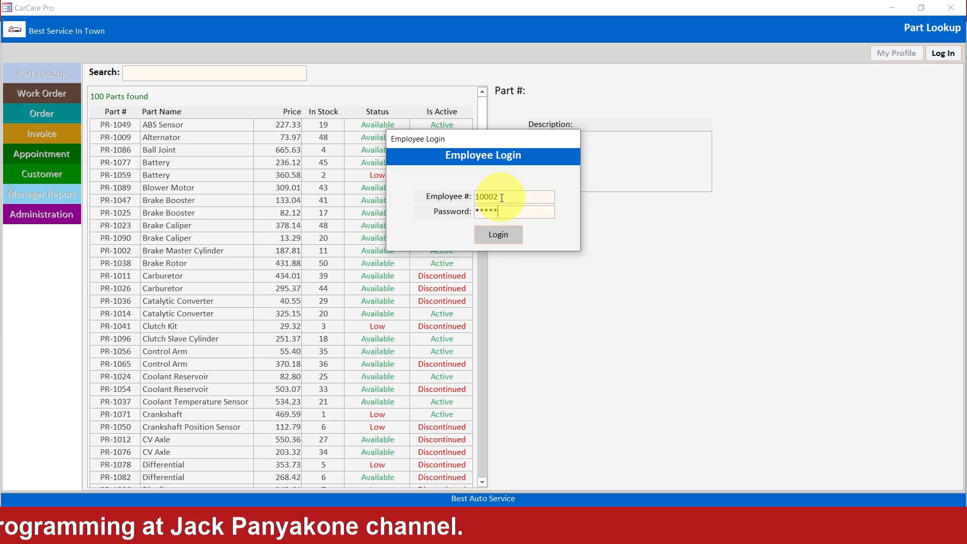
{"action": "type", "text": "*"}
{"action": "key", "text": "Tab"}
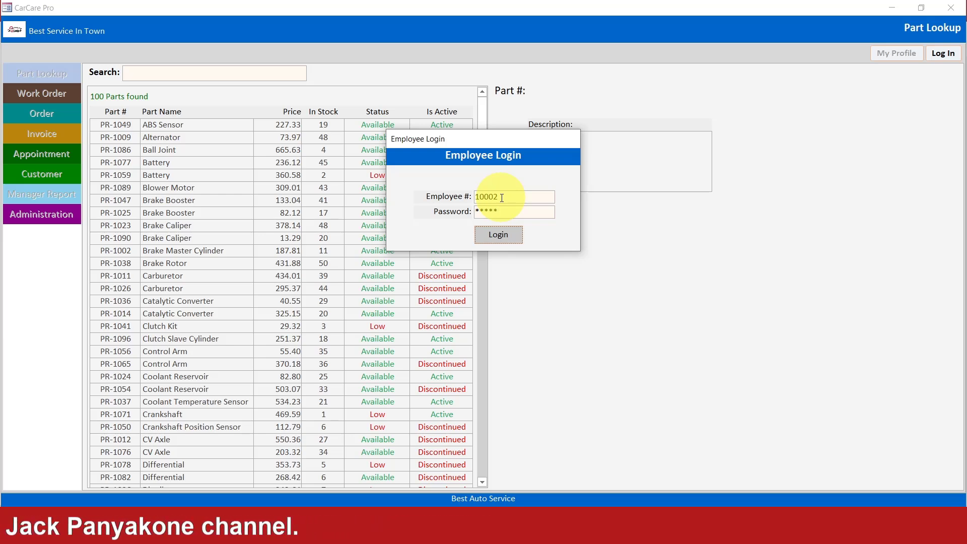
{"action": "key", "text": "Return"}
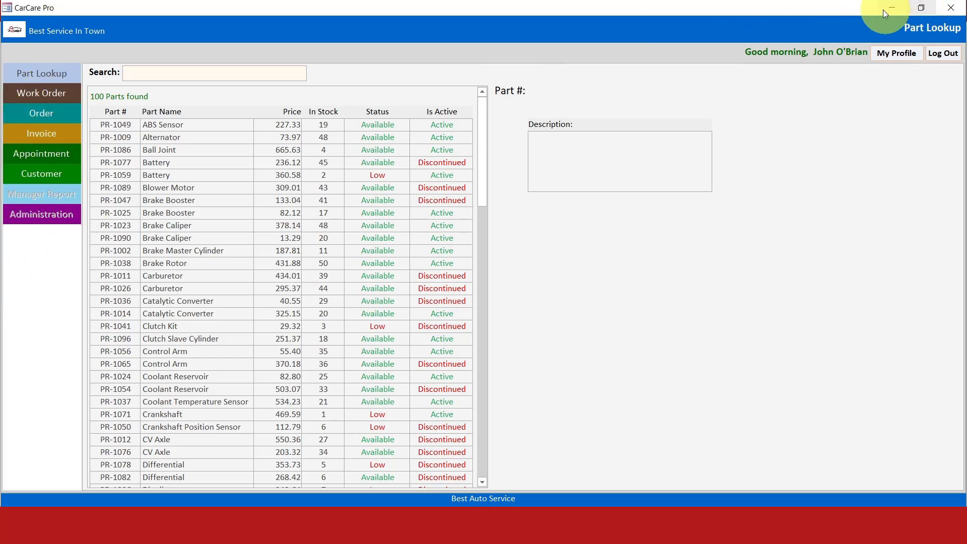
- View the Order, Work Order and Invoice screens one after another
{"action": "left_click", "coordinate": [51, 114]}
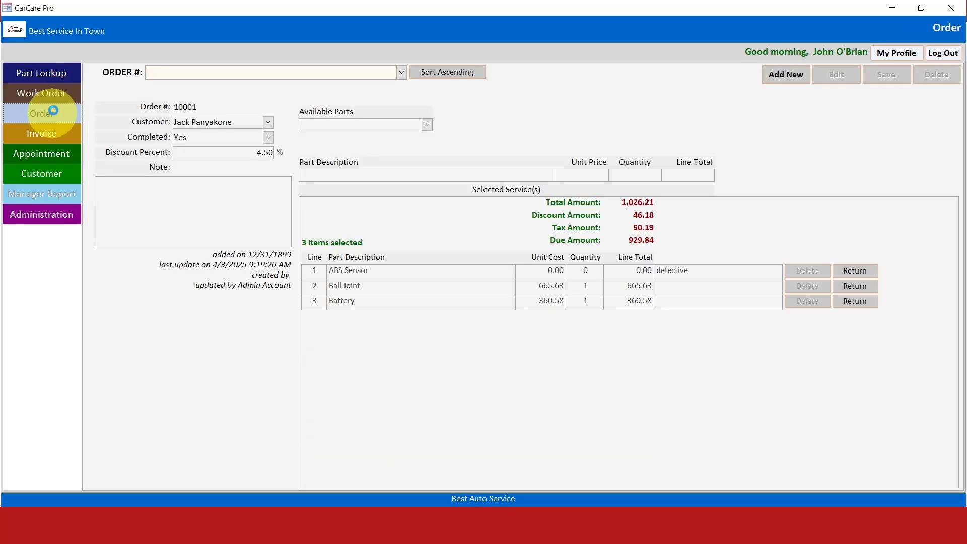
{"action": "left_click", "coordinate": [46, 92]}
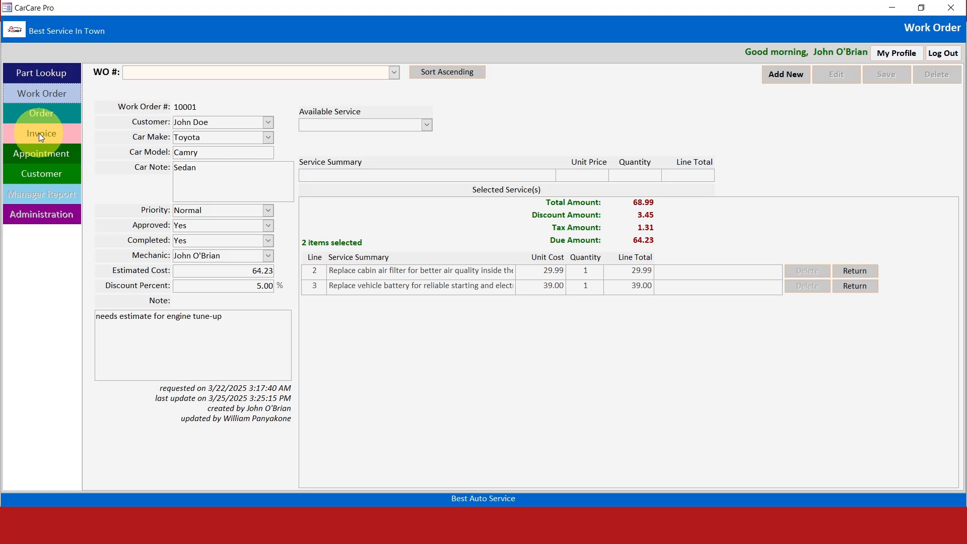
{"action": "left_click", "coordinate": [39, 133]}
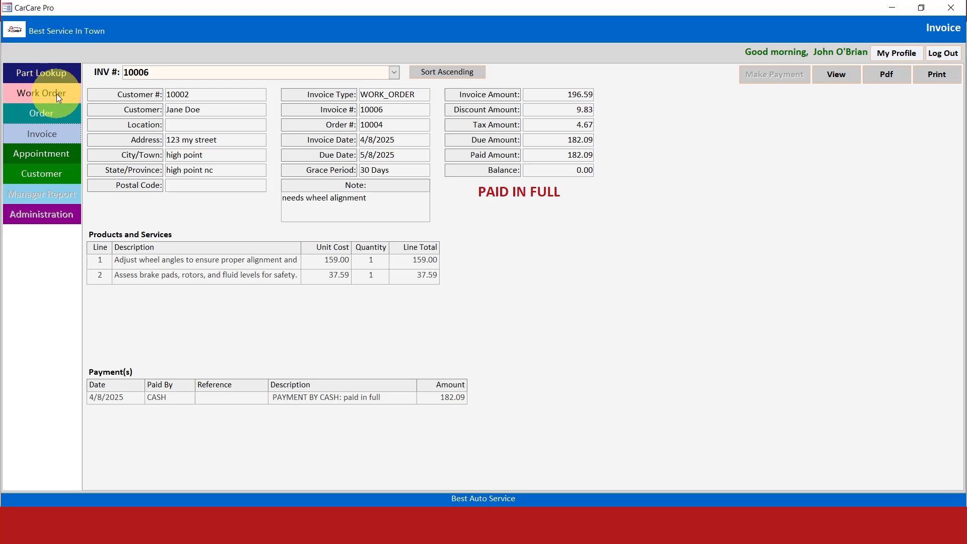
- Return to the Work Order screen and view the list of existing work orders in the WO # selector
{"action": "left_click", "coordinate": [43, 94]}
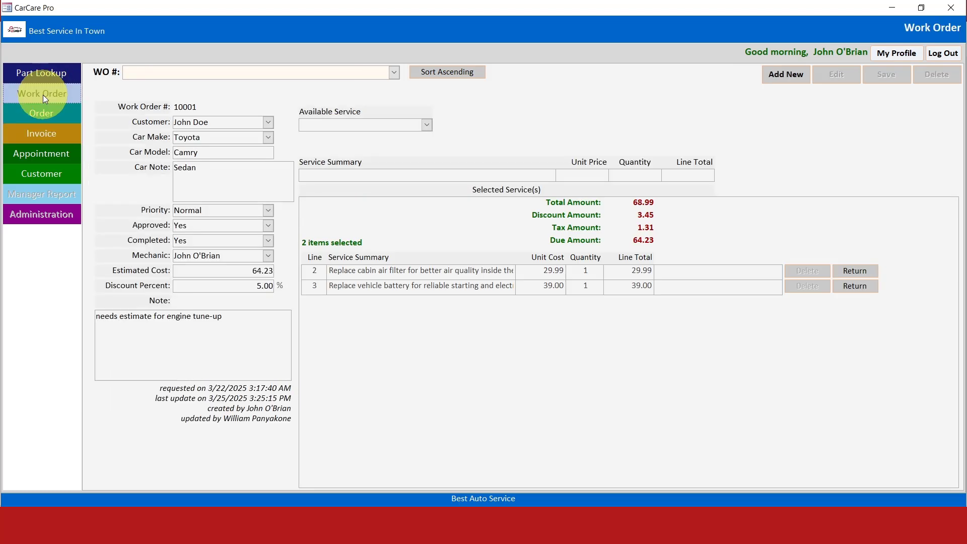
{"action": "left_click", "coordinate": [394, 72]}
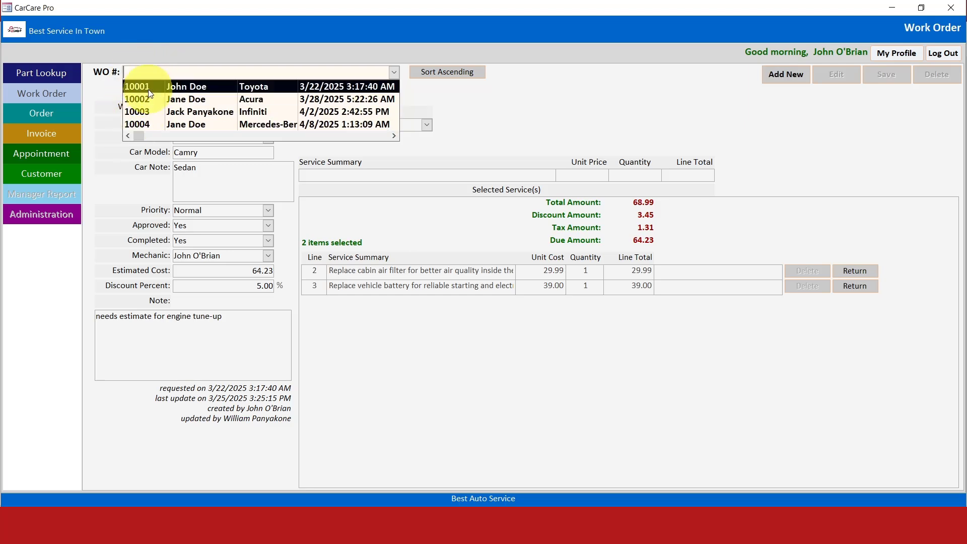
{"action": "left_click", "coordinate": [461, 122]}
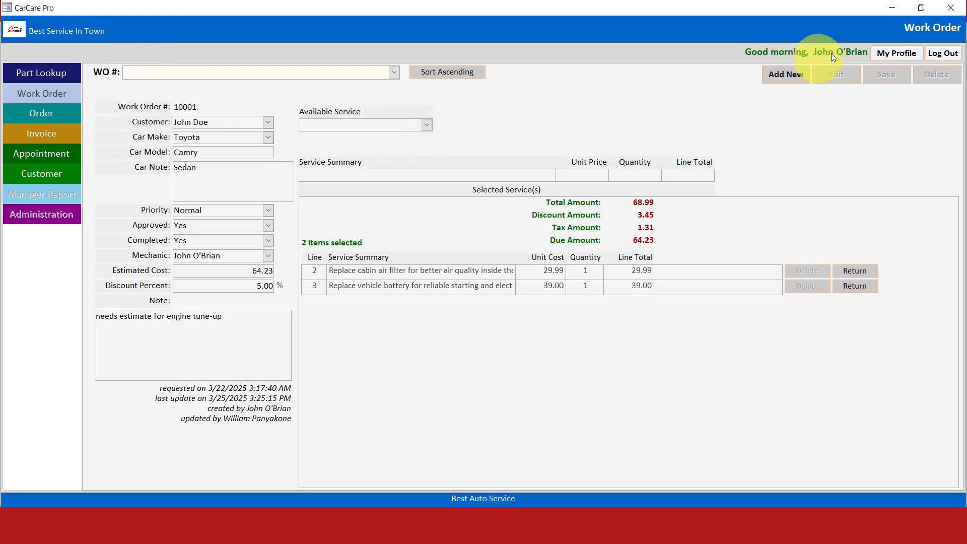
- Minimize the CarCare Pro form, view the records in the WorkOrder table, and close the table
{"action": "left_click", "coordinate": [897, 8]}
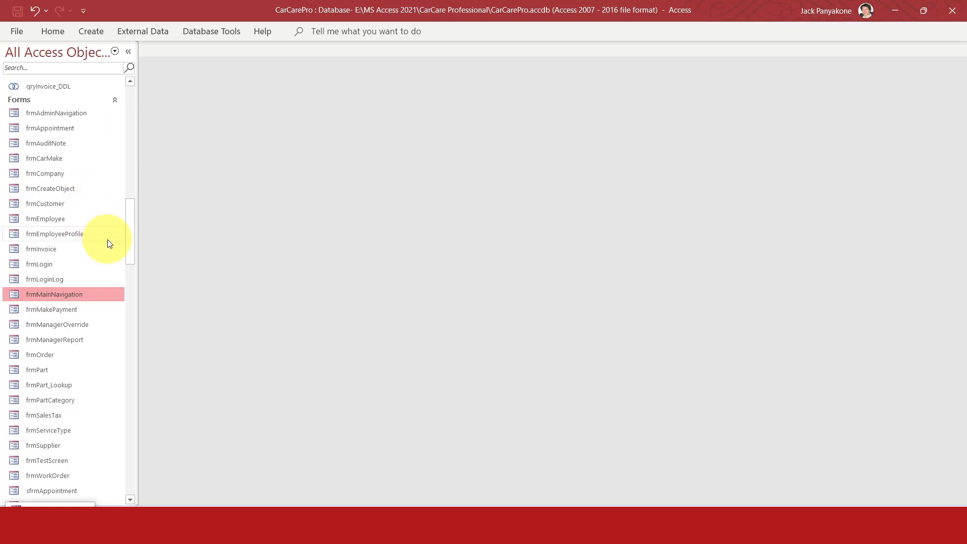
{"action": "left_click_drag", "start_coordinate": [131, 250], "coordinate": [141, 173]}
{"action": "double_click", "coordinate": [60, 267]}
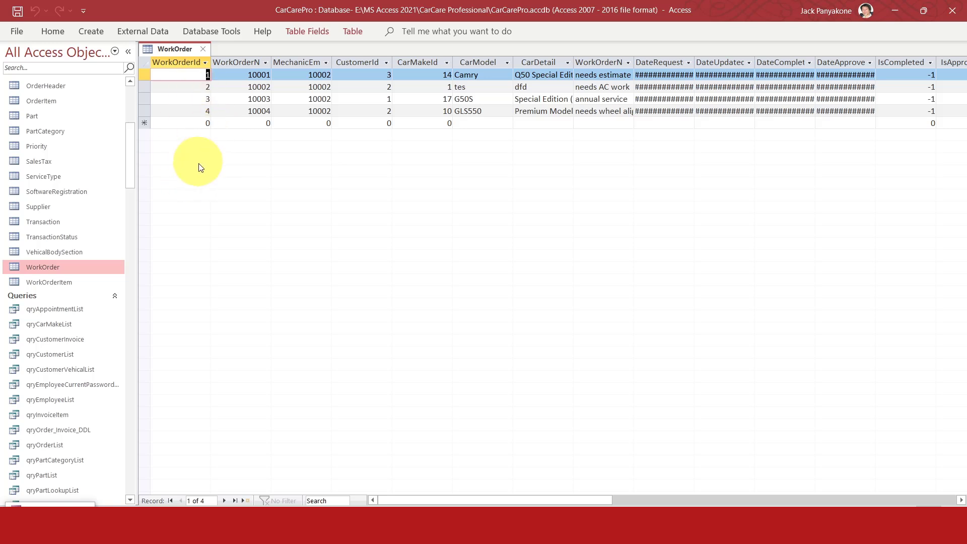
{"action": "left_click", "coordinate": [202, 49]}
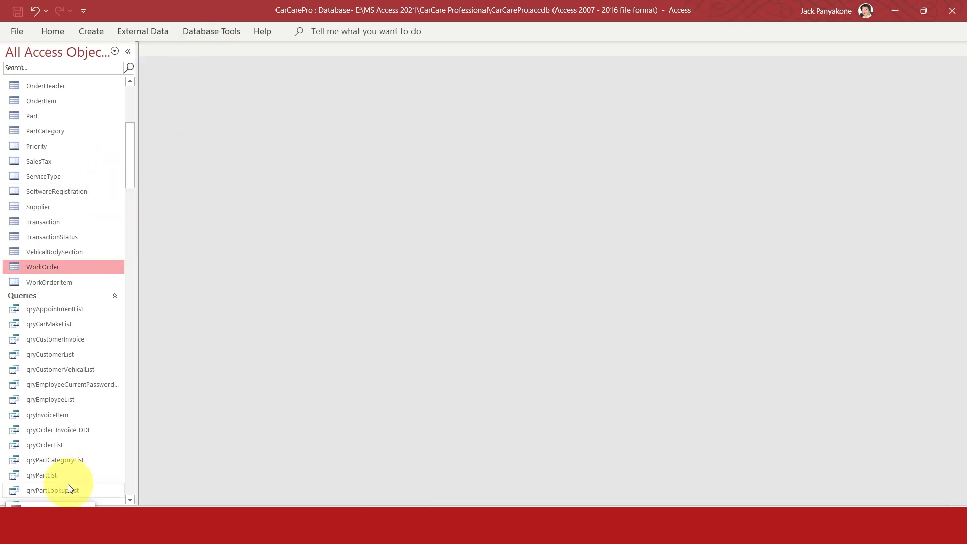
- Bring back the Work Order form, start a new work order, and try different customers, ending with the third one in the list
{"action": "left_click", "coordinate": [50, 508]}
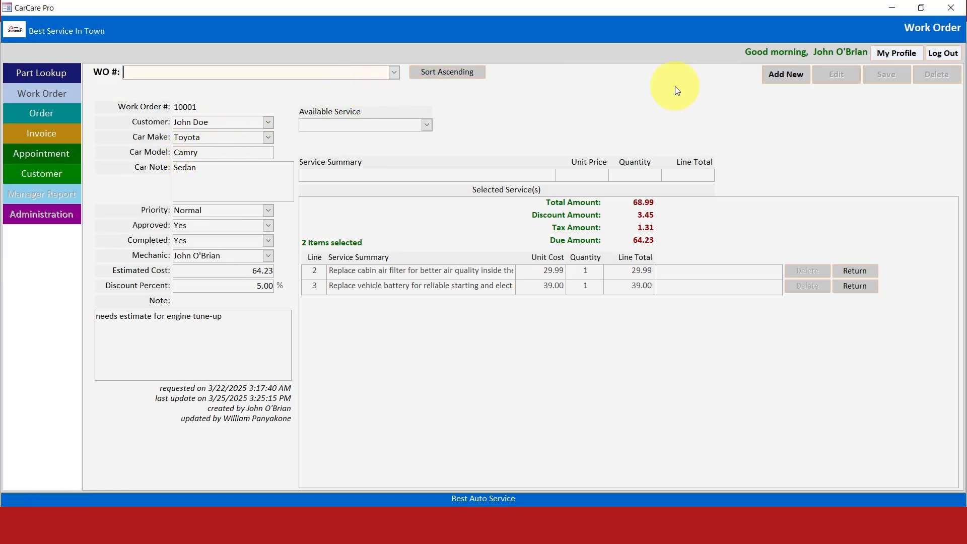
{"action": "left_click", "coordinate": [786, 74]}
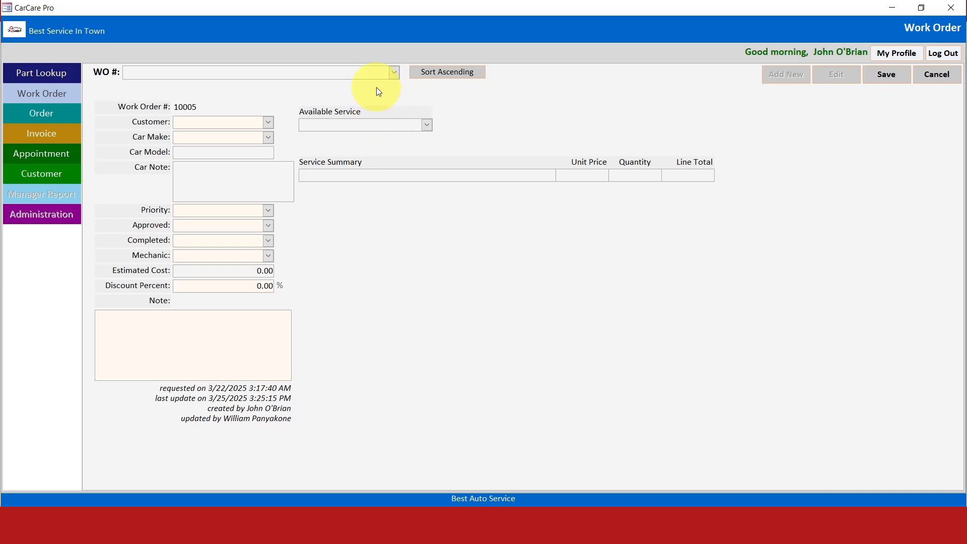
{"action": "left_click", "coordinate": [267, 123]}
{"action": "left_click", "coordinate": [231, 146]}
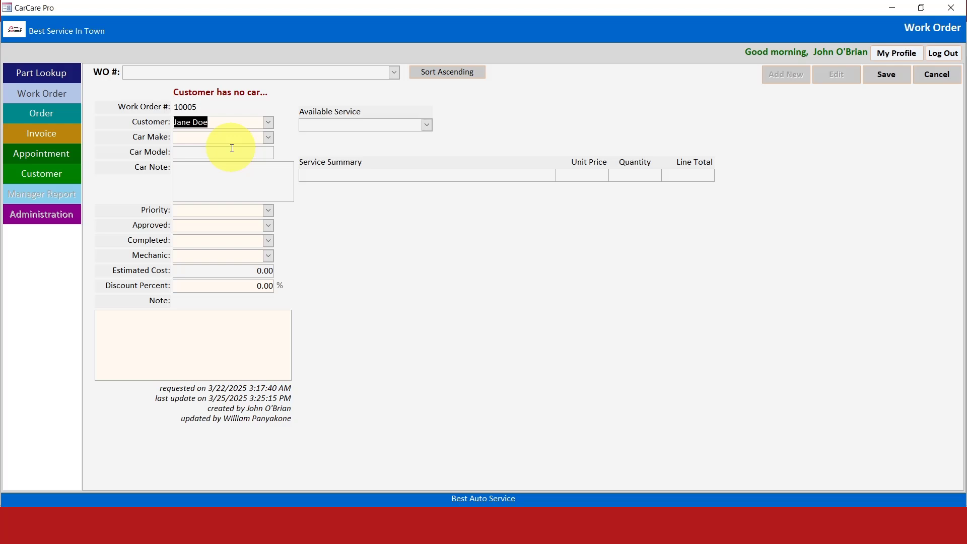
{"action": "left_click", "coordinate": [267, 123]}
{"action": "left_click", "coordinate": [246, 132]}
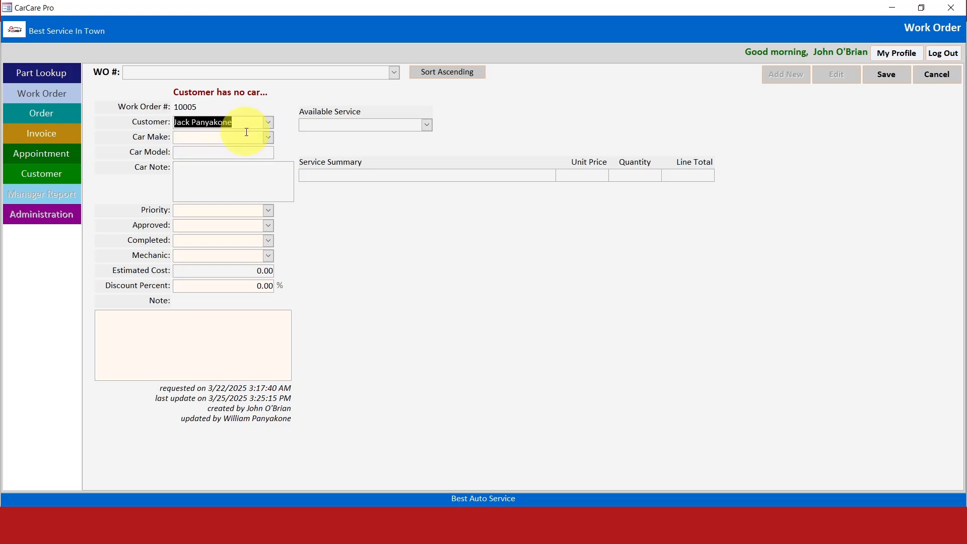
{"action": "left_click", "coordinate": [268, 123]}
{"action": "left_click", "coordinate": [221, 156]}
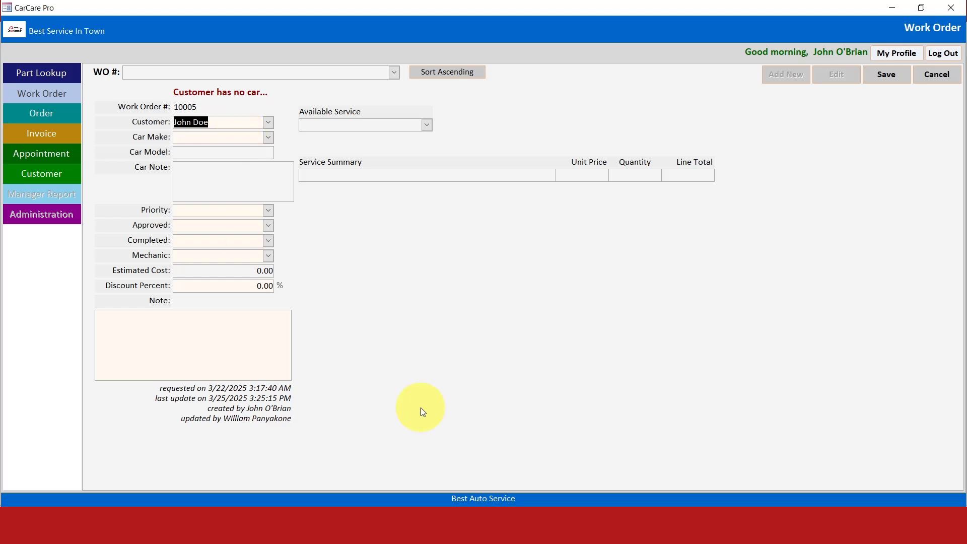
- Switch to the Visual Basic editor and open the code of Form_frmWorkOrder
{"action": "left_click", "coordinate": [497, 473]}
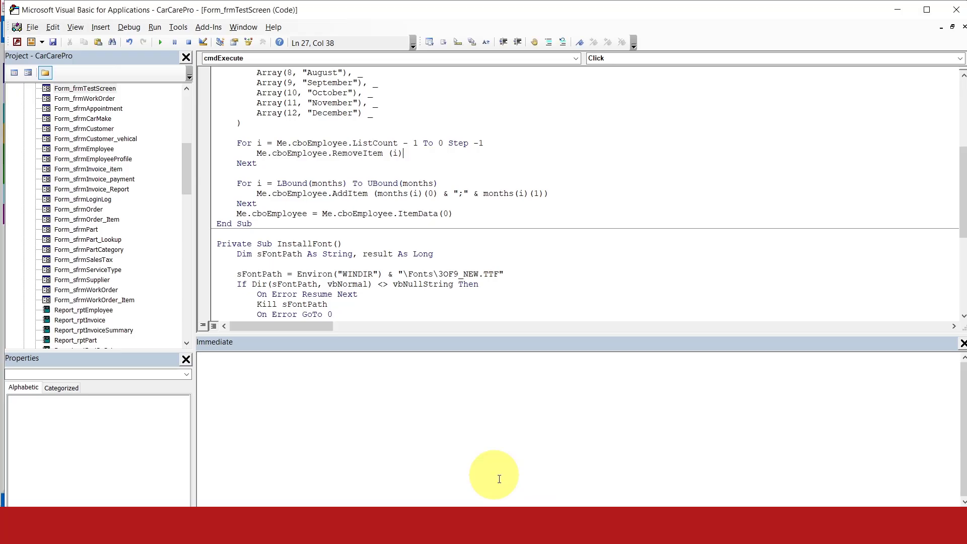
{"action": "left_click_drag", "start_coordinate": [185, 165], "coordinate": [186, 134]}
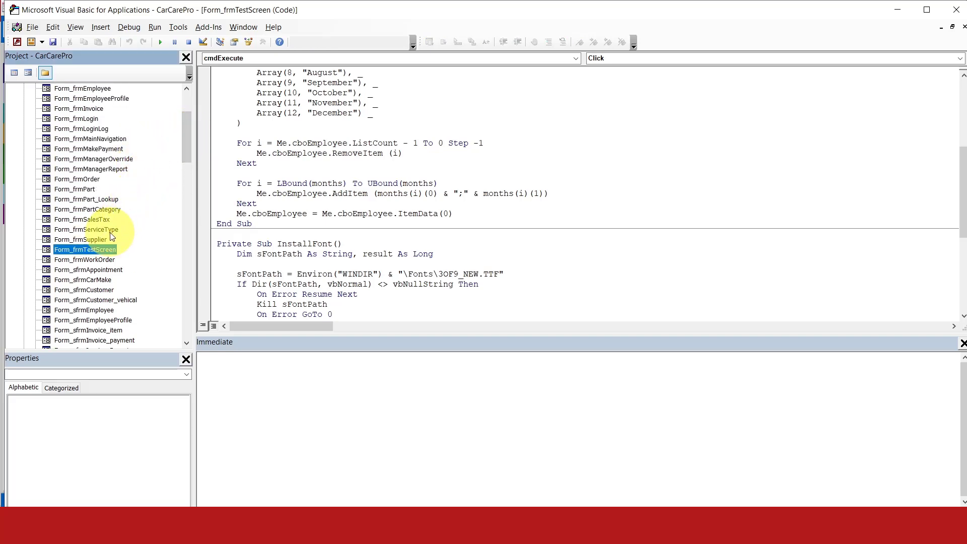
{"action": "double_click", "coordinate": [104, 259]}
- Look through the form's code from the beginning and place the cursor on the ItemData(0) line of cboWorkOrderNumber_AfterUpdate
{"action": "left_click_drag", "start_coordinate": [962, 262], "coordinate": [941, 82]}
{"action": "scroll", "coordinate": [613, 242], "scroll_direction": "down", "scroll_amount": 3}
{"action": "scroll", "coordinate": [613, 242], "scroll_direction": "down", "scroll_amount": 16}
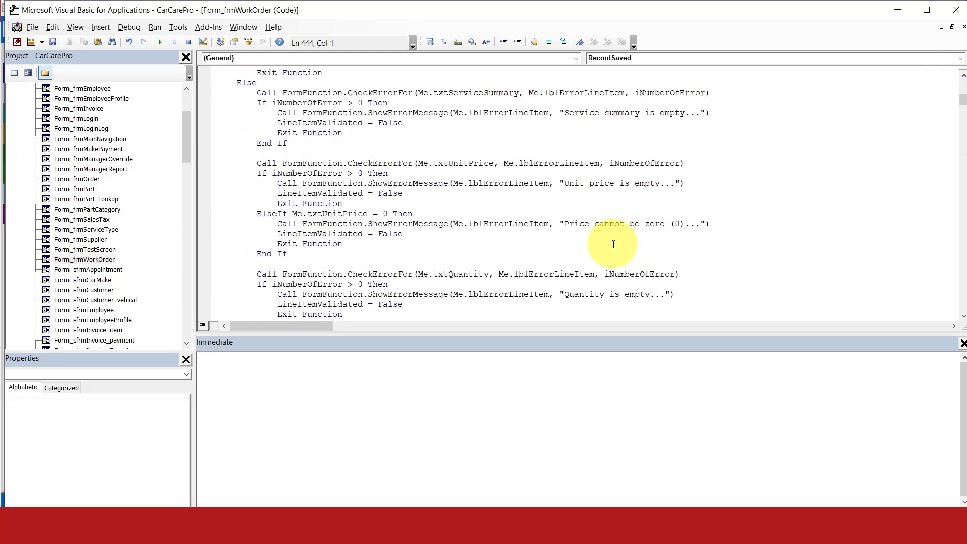
{"action": "scroll", "coordinate": [613, 244], "scroll_direction": "down", "scroll_amount": 4}
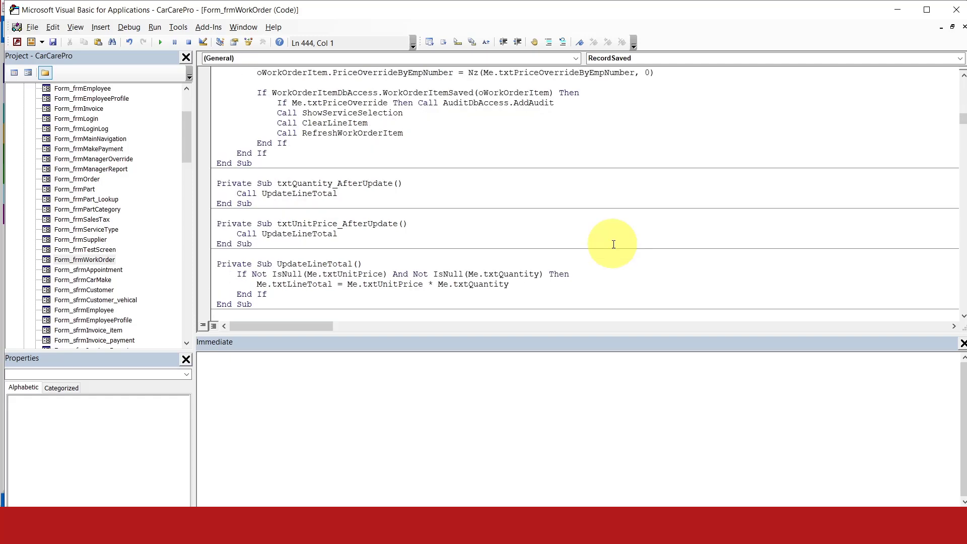
{"action": "scroll", "coordinate": [613, 244], "scroll_direction": "down", "scroll_amount": 3}
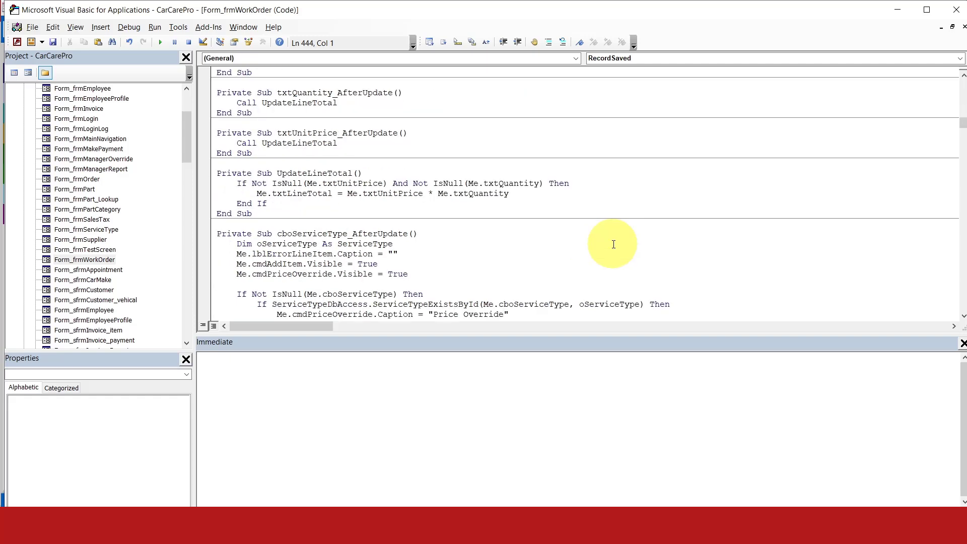
{"action": "scroll", "coordinate": [614, 244], "scroll_direction": "down", "scroll_amount": 15}
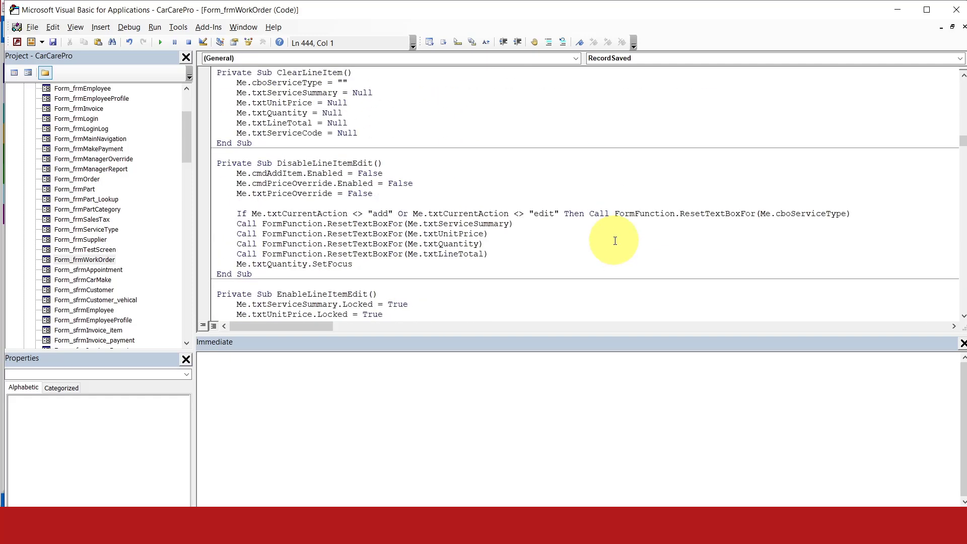
{"action": "scroll", "coordinate": [615, 241], "scroll_direction": "down", "scroll_amount": 9}
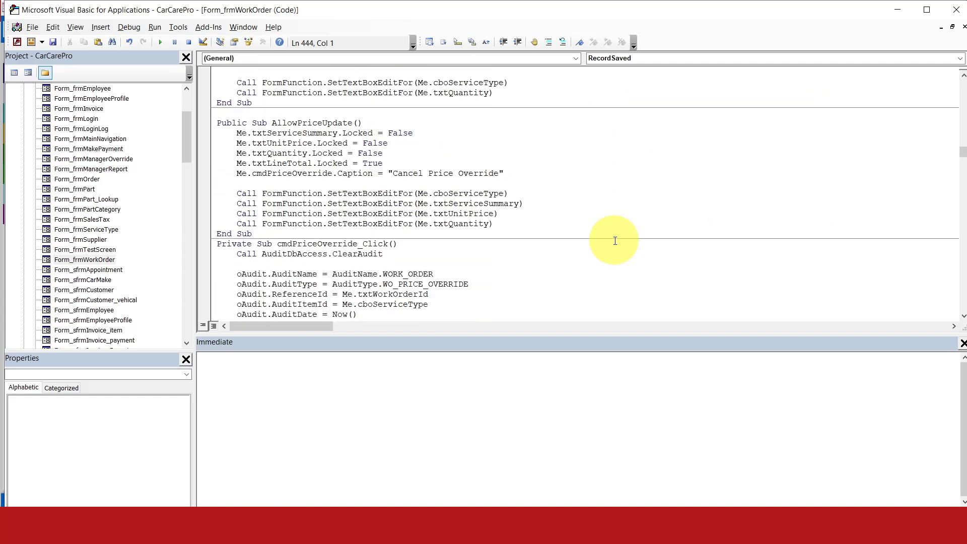
{"action": "scroll", "coordinate": [614, 241], "scroll_direction": "down", "scroll_amount": 11}
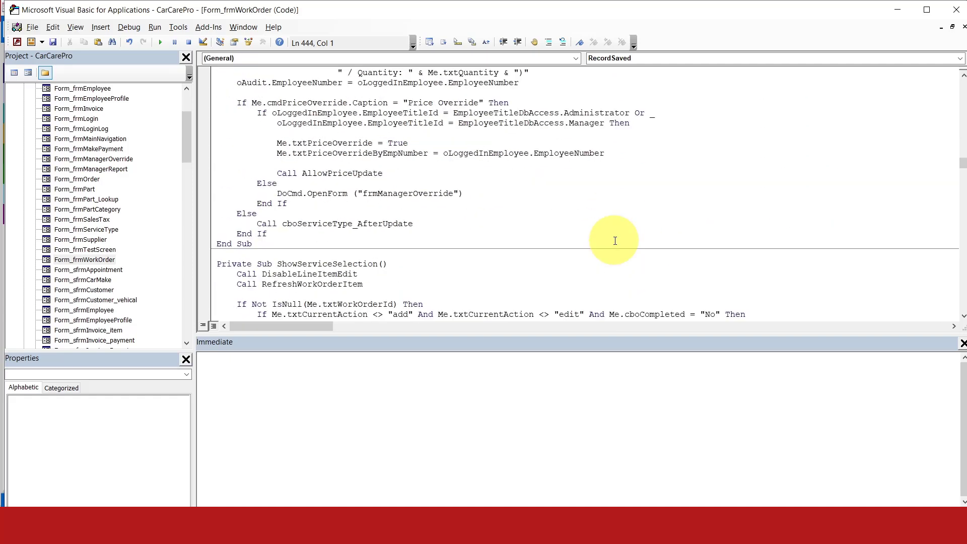
{"action": "scroll", "coordinate": [614, 241], "scroll_direction": "down", "scroll_amount": 6}
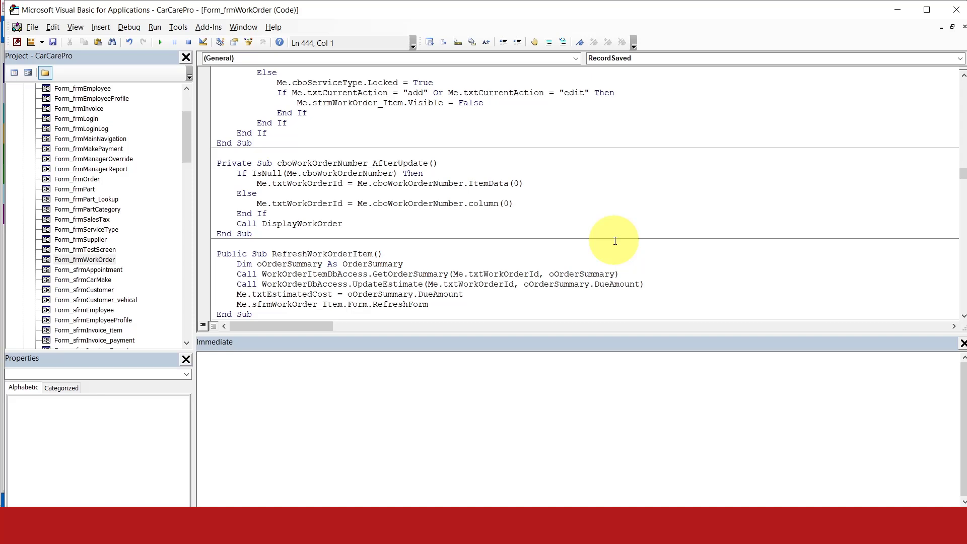
{"action": "left_click", "coordinate": [380, 182]}
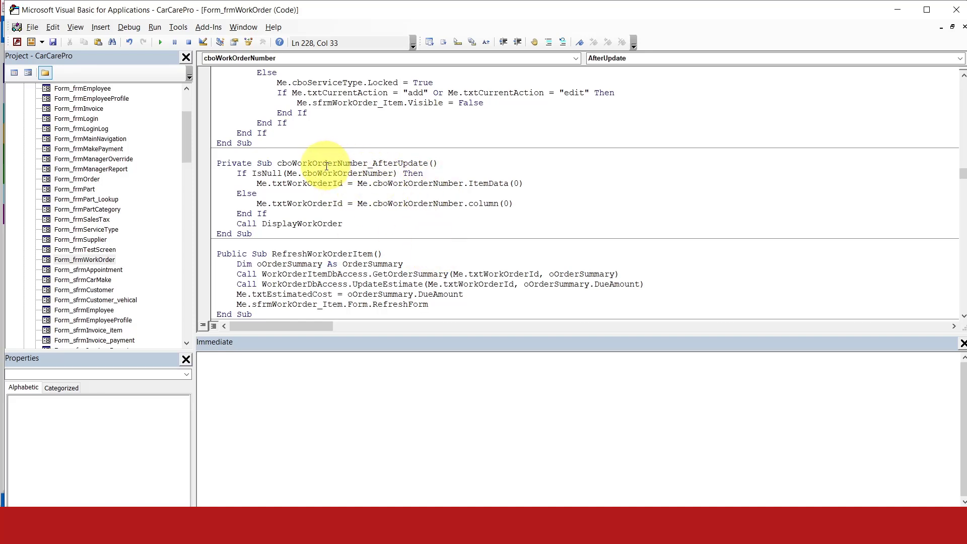
- Examine the procedures from cboWorkOrderNumber_AfterUpdate to cboCustomer_AfterUpdate and highlight qryCustomerVehicalList in the cboCarMake row source
{"action": "double_click", "coordinate": [352, 163]}
{"action": "scroll", "coordinate": [567, 240], "scroll_direction": "down", "scroll_amount": 3}
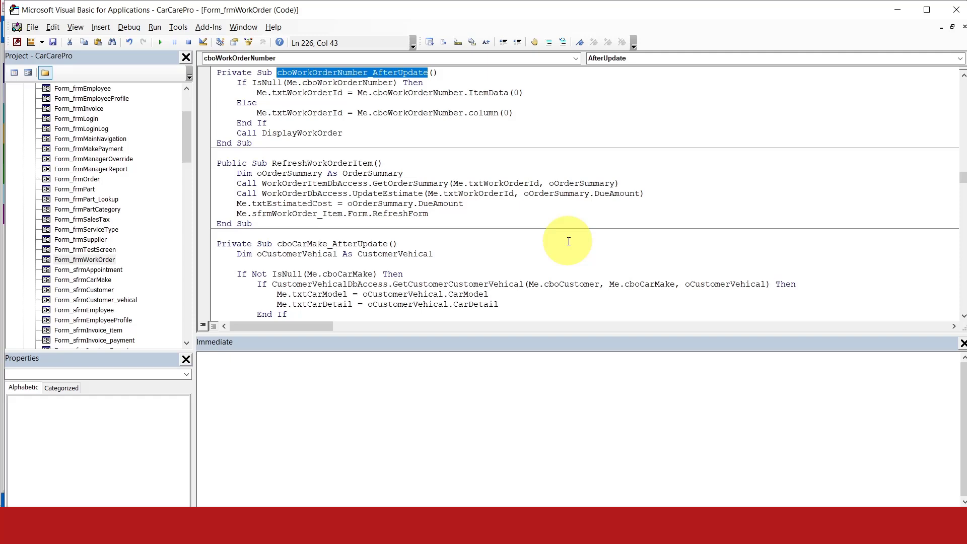
{"action": "scroll", "coordinate": [566, 242], "scroll_direction": "down", "scroll_amount": 3}
{"action": "scroll", "coordinate": [390, 256], "scroll_direction": "down", "scroll_amount": 3}
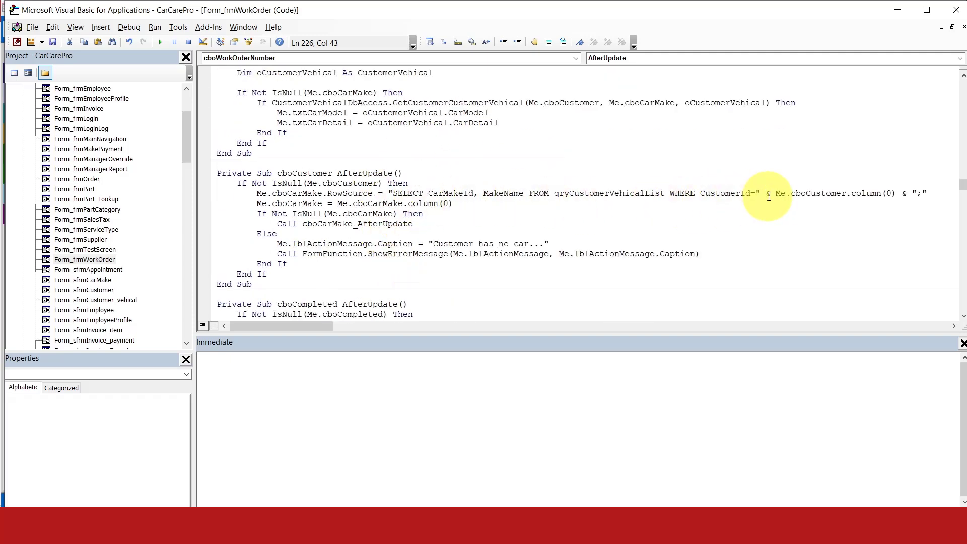
{"action": "double_click", "coordinate": [599, 194]}
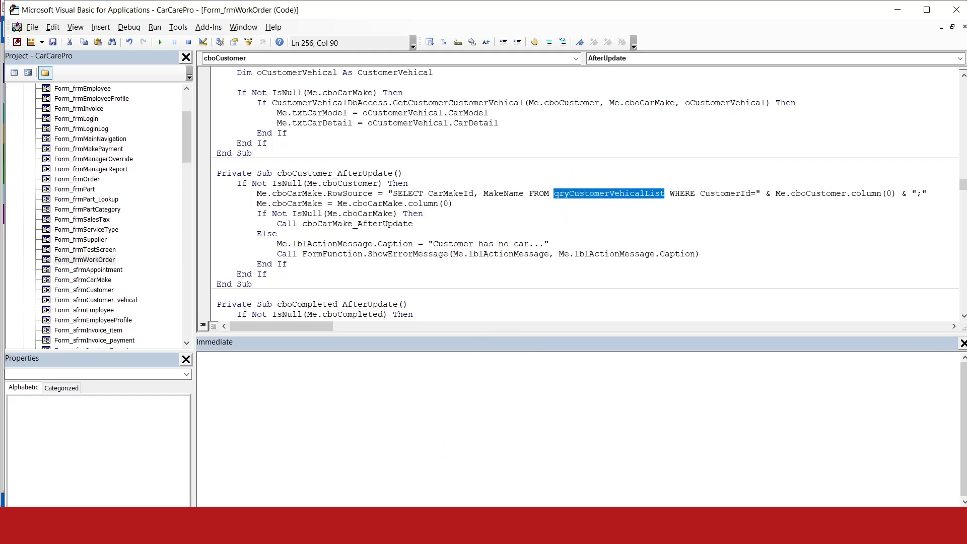
- Switch to Access, minimize the CarCare Pro form, view the records of the qryCustomerVehicalList query, and close it
{"action": "left_click", "coordinate": [408, 463]}
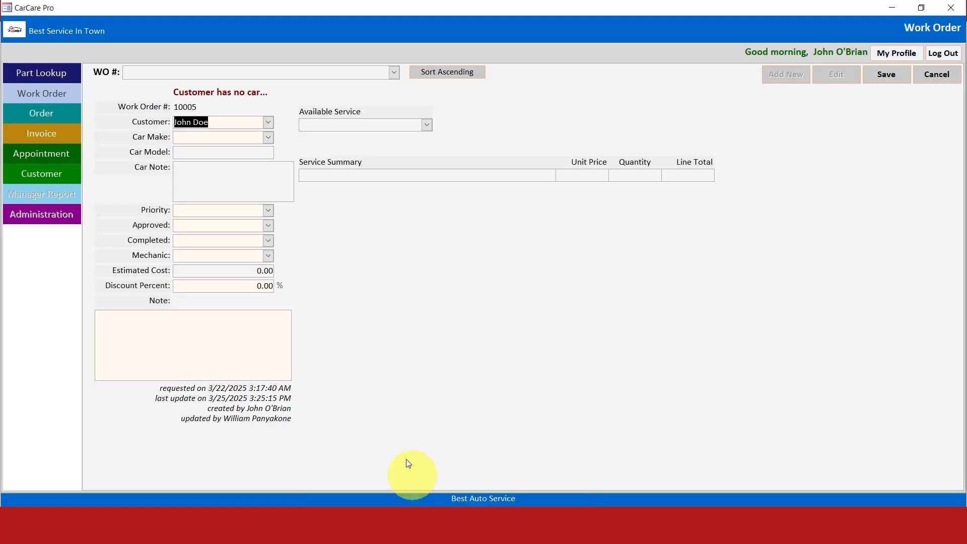
{"action": "left_click", "coordinate": [890, 8]}
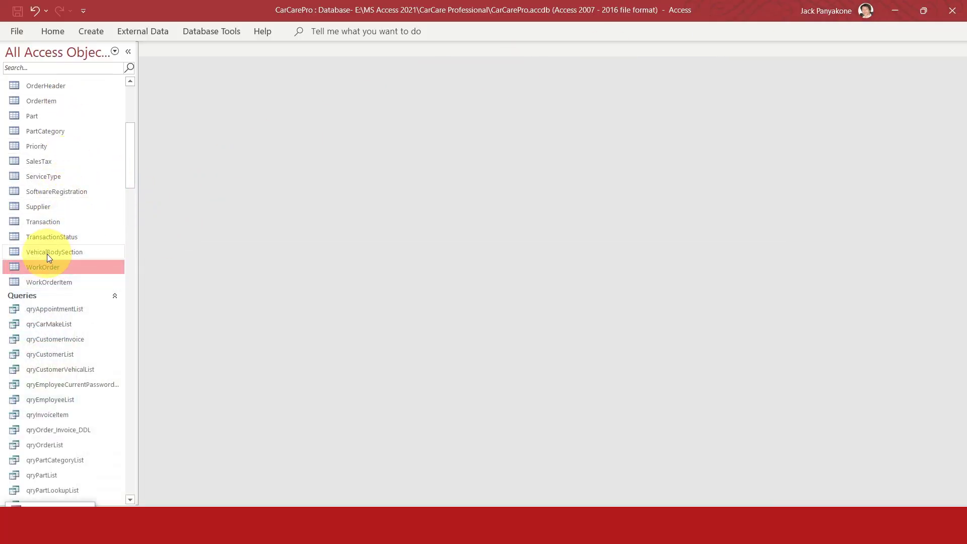
{"action": "scroll", "coordinate": [60, 297], "scroll_direction": "down", "scroll_amount": 4}
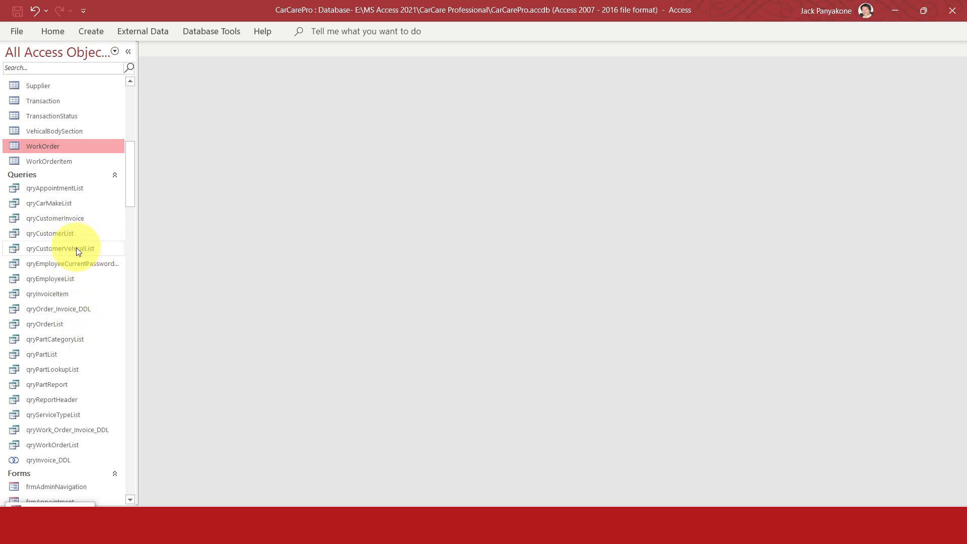
{"action": "double_click", "coordinate": [76, 246]}
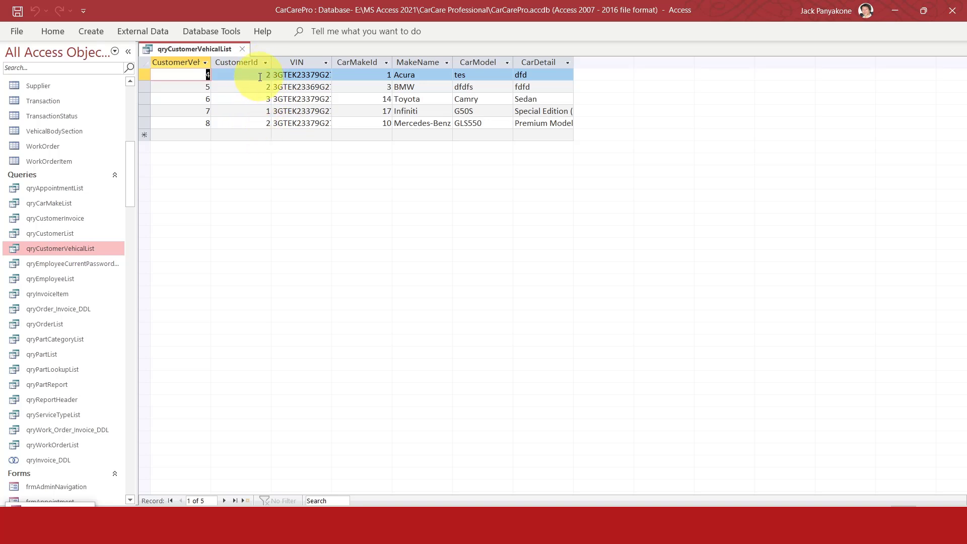
{"action": "left_click", "coordinate": [244, 50]}
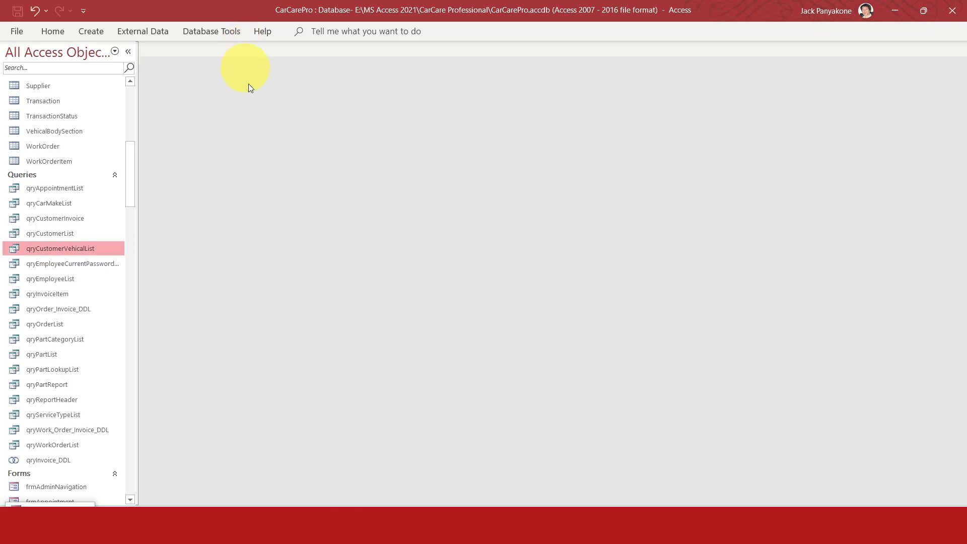
- Return to the Visual Basic editor and examine how cboCustomer_AfterUpdate uses column(0) of cboCustomer and cboCarMake
{"action": "mouse_move", "coordinate": [445, 505]}
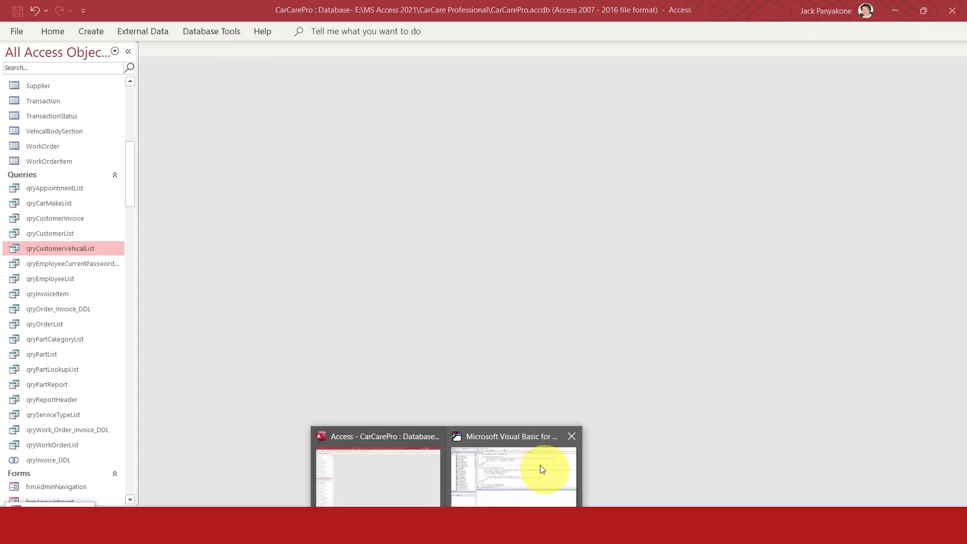
{"action": "left_click", "coordinate": [542, 464]}
{"action": "left_click", "coordinate": [445, 206]}
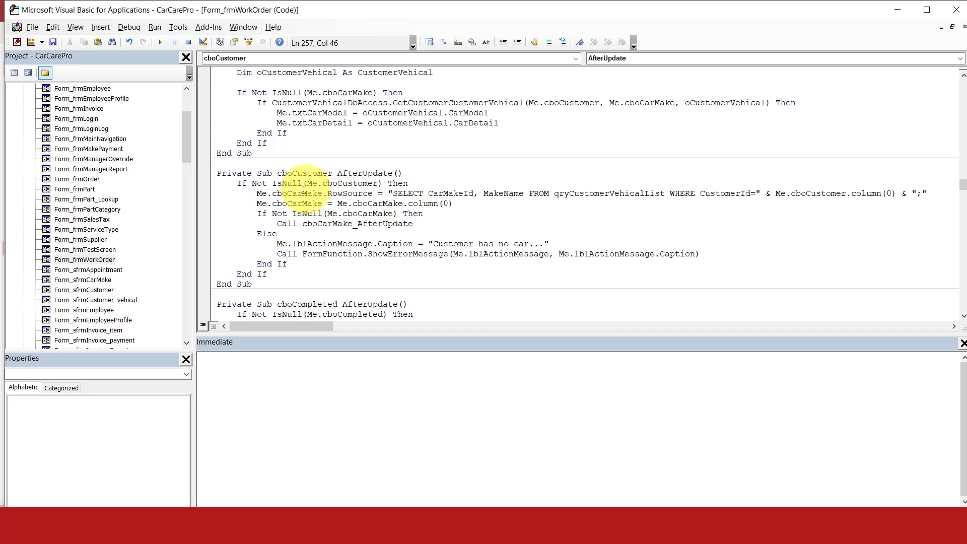
{"action": "double_click", "coordinate": [352, 184]}
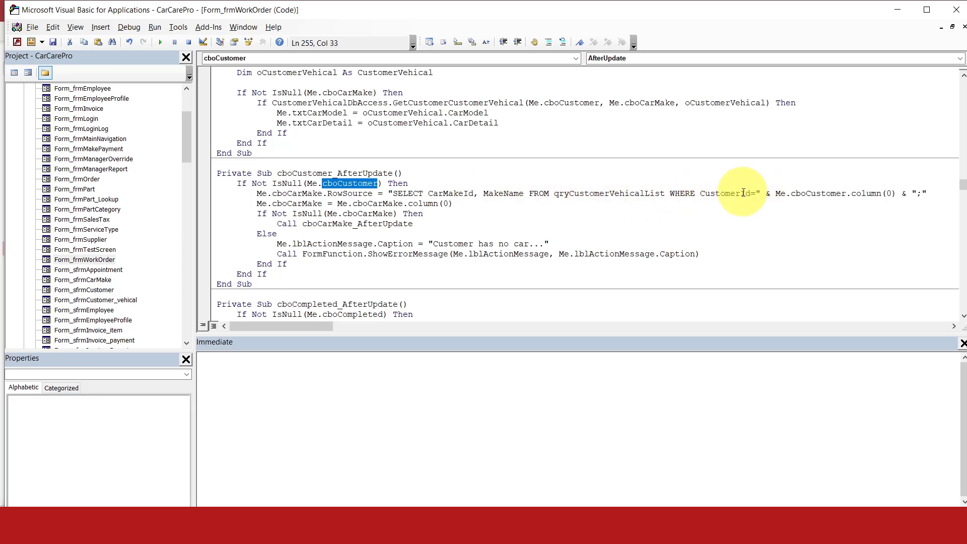
{"action": "left_click", "coordinate": [867, 193]}
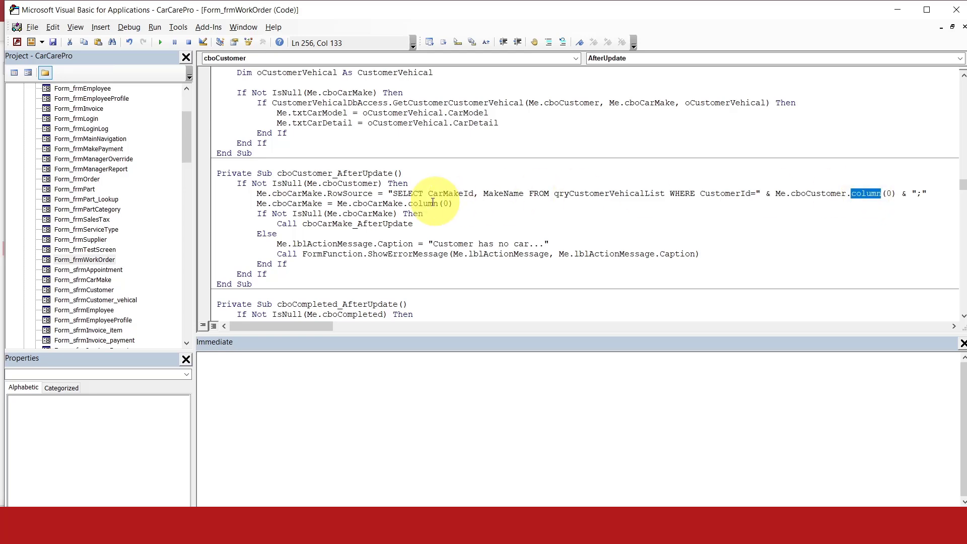
{"action": "left_click", "coordinate": [310, 203]}
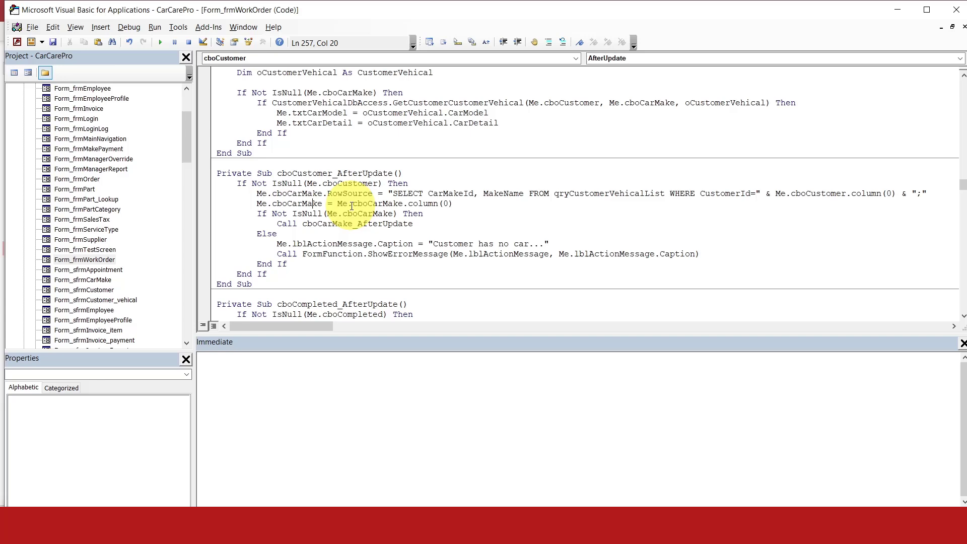
{"action": "double_click", "coordinate": [431, 204]}
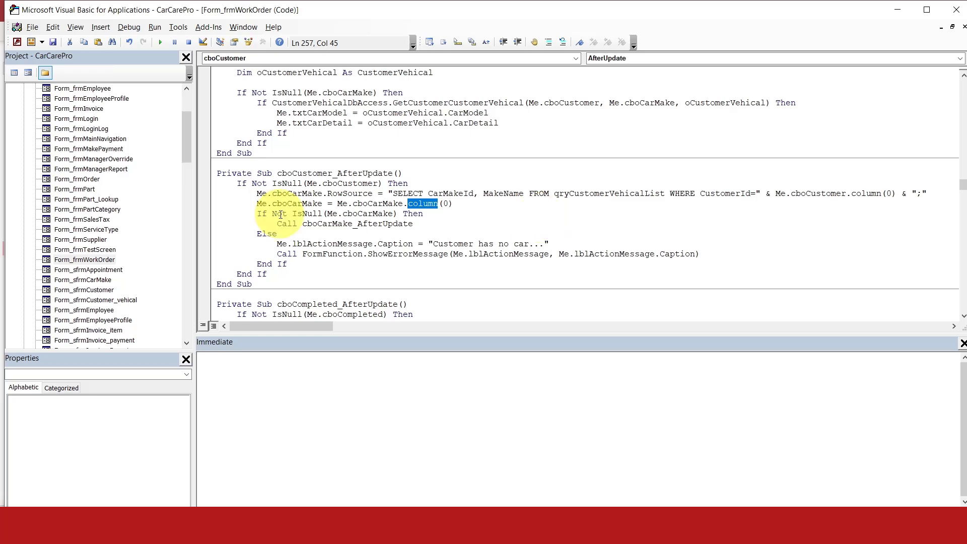
- Examine the cboCarMake_AfterUpdate call and its procedure, and highlight cboCarMake in the assignment line of cboCustomer_AfterUpdate
{"action": "double_click", "coordinate": [325, 224]}
{"action": "scroll", "coordinate": [324, 223], "scroll_direction": "up", "scroll_amount": 2}
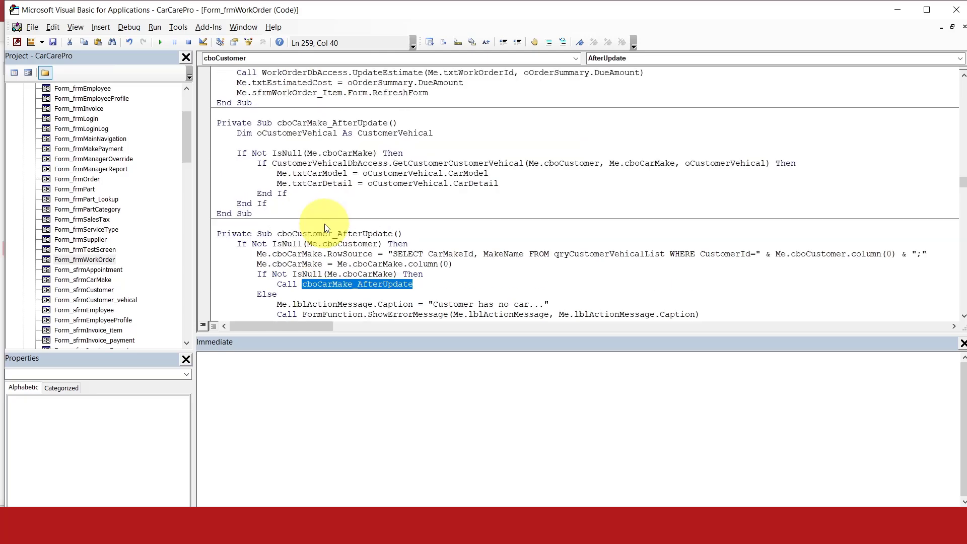
{"action": "scroll", "coordinate": [324, 224], "scroll_direction": "down", "scroll_amount": 1}
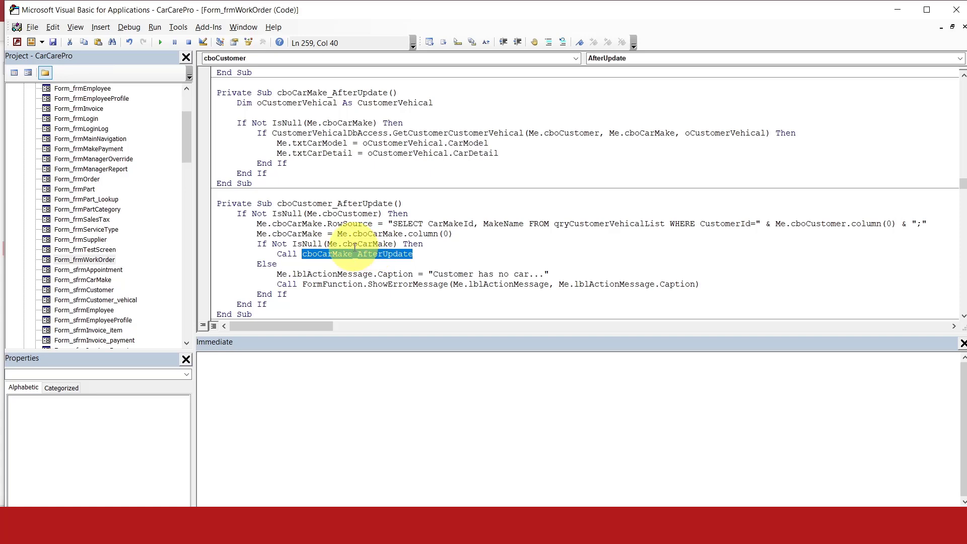
{"action": "double_click", "coordinate": [289, 233]}
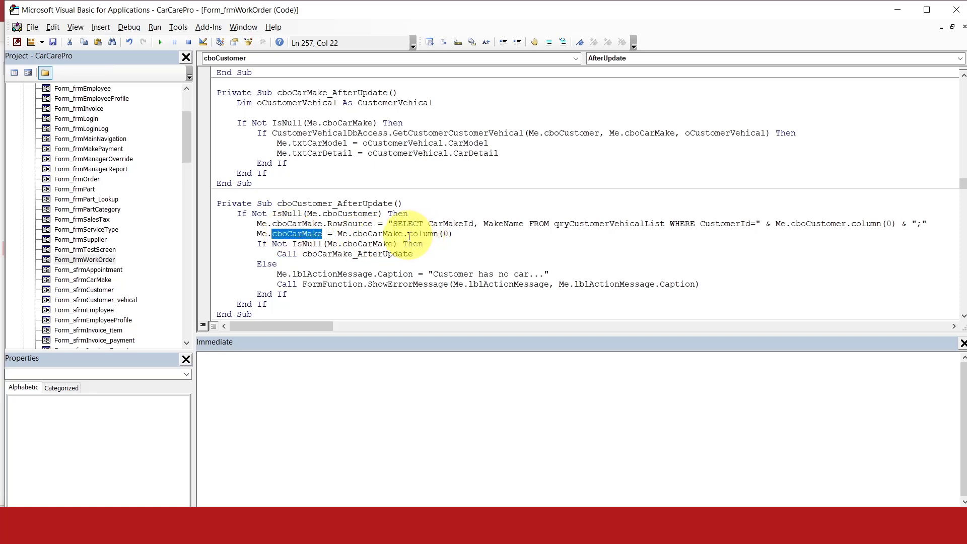
- Replace column with ItemData in the cboCarMake assignment of cboCustomer_AfterUpdate, so it reads Me.cboCarMake.ItemData(0)
{"action": "left_click_drag", "start_coordinate": [403, 234], "coordinate": [469, 235]}
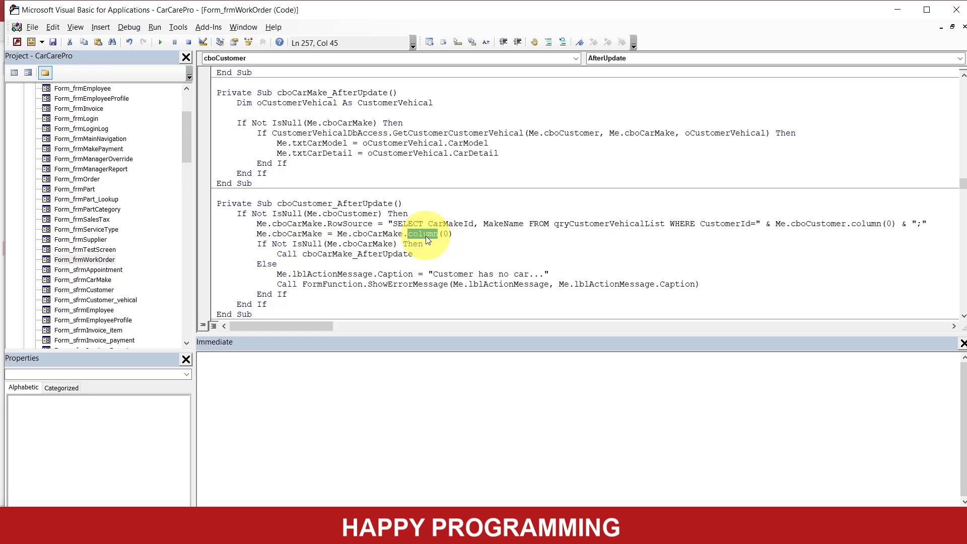
{"action": "type", "text": "item"}
{"action": "key", "text": "BackSpace"}
{"action": "key", "text": "BackSpace"}
{"action": "key", "text": "BackSpace"}
{"action": "key", "text": "BackSpace"}
{"action": "key", "text": "BackSpace"}
{"action": "type", "text": ".date"}
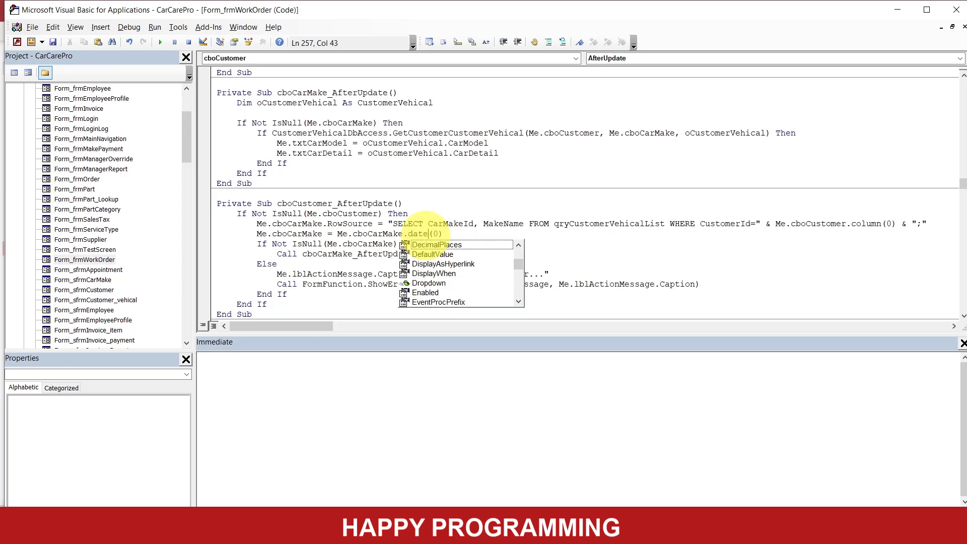
{"action": "key", "text": "BackSpace"}
{"action": "key", "text": "BackSpace"}
{"action": "key", "text": "BackSpace"}
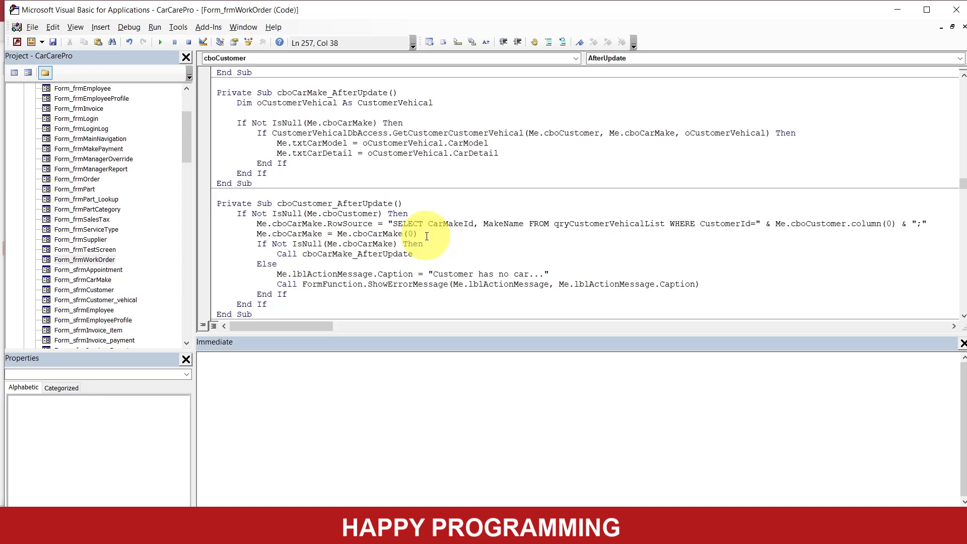
{"action": "type", "text": "."}
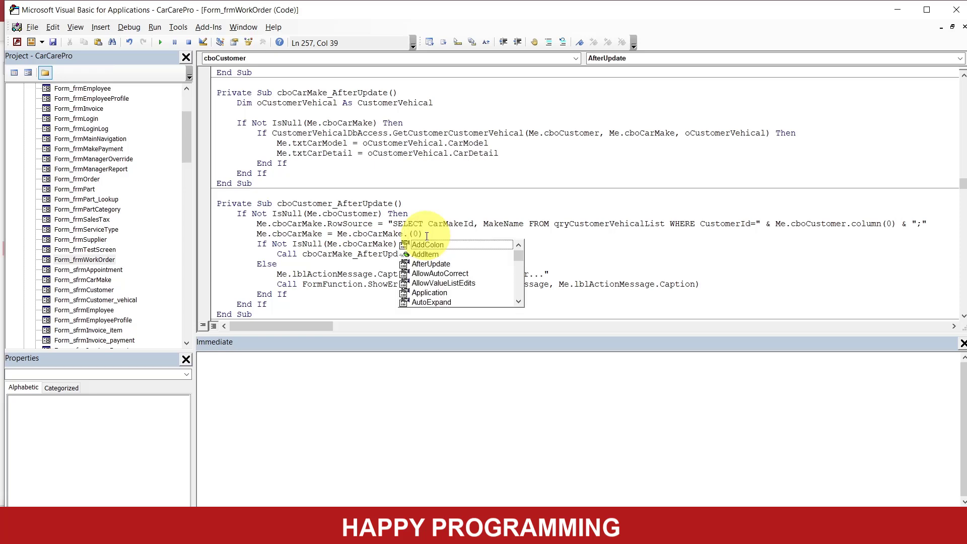
{"action": "type", "text": "ItemData"}
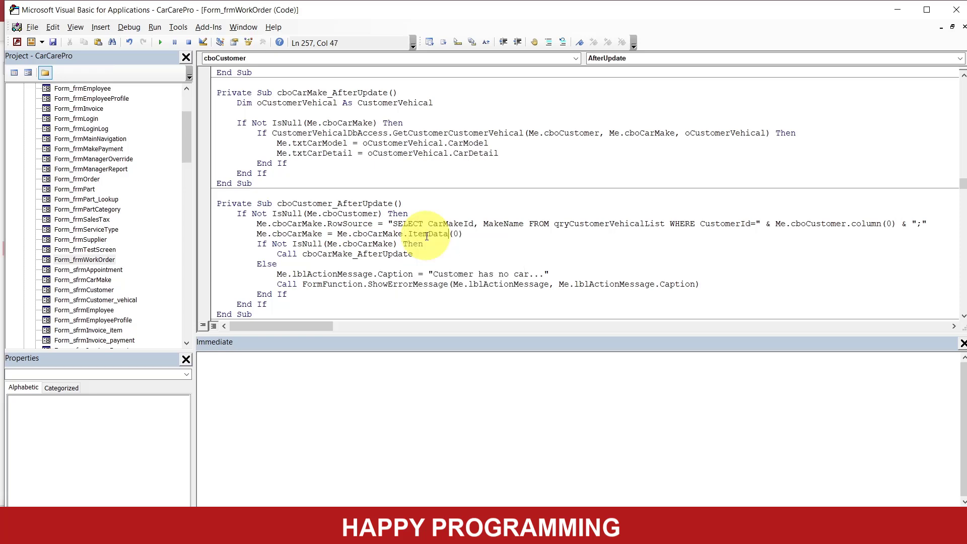
{"action": "left_click", "coordinate": [478, 254]}
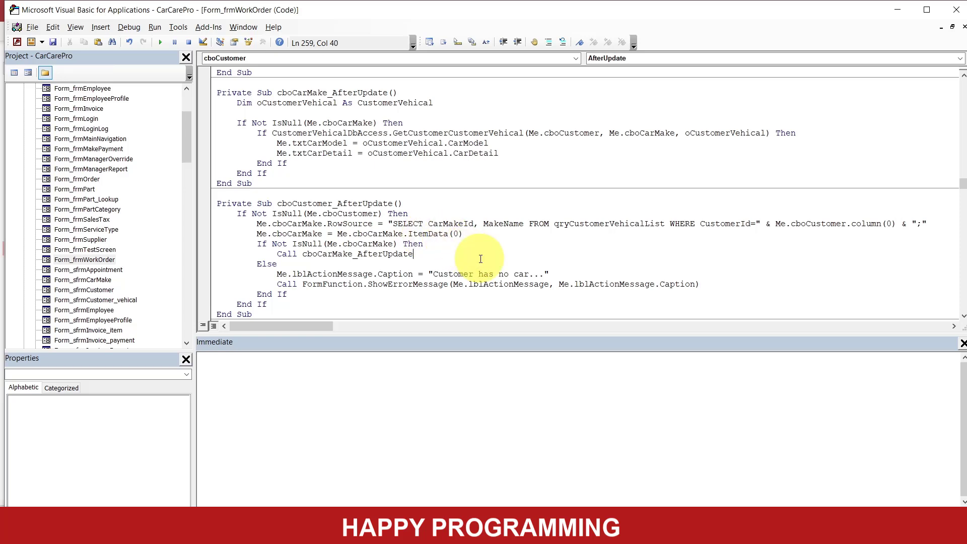
- Set a breakpoint on the If Not IsNull(Me.cboCarMake) line of cboCustomer_AfterUpdate and save the code
{"action": "left_click", "coordinate": [204, 244]}
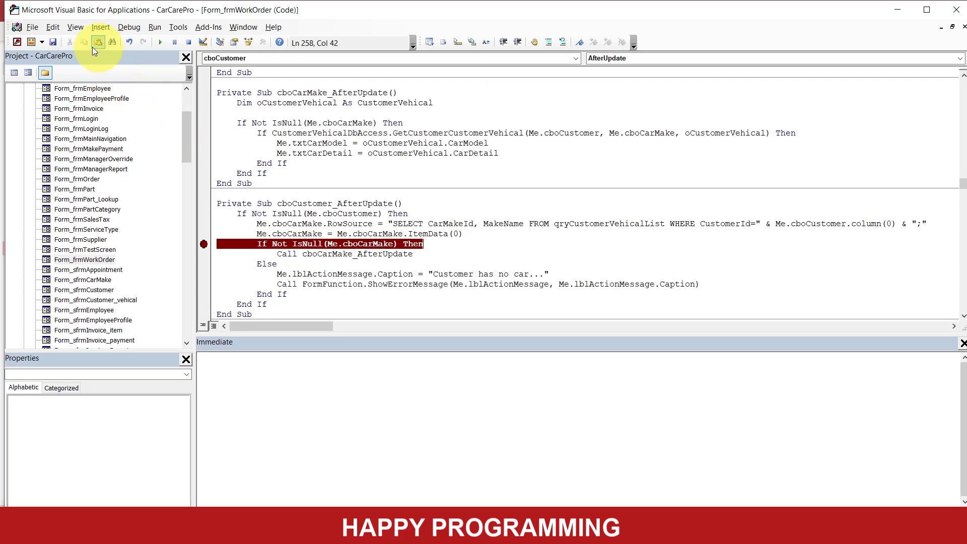
{"action": "left_click", "coordinate": [54, 41]}
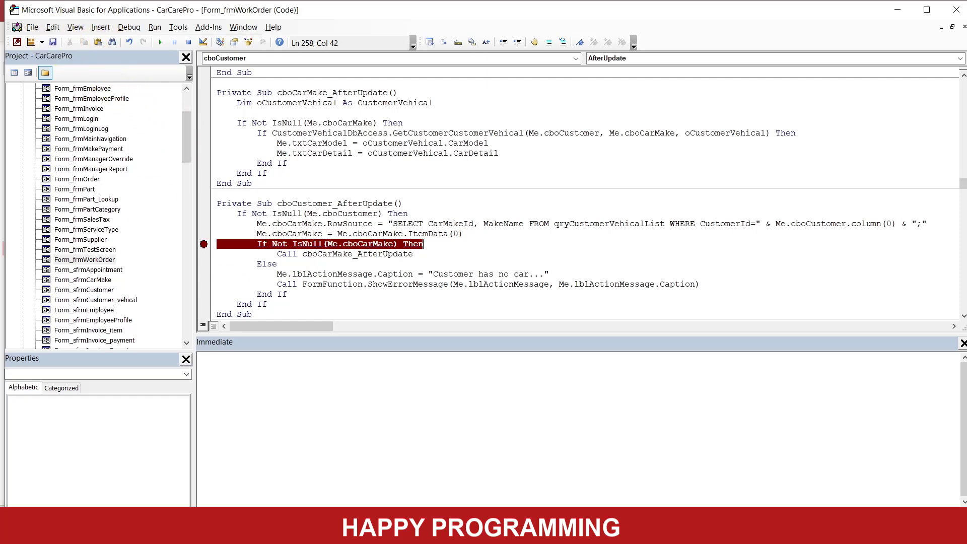
- Switch to Access, bring back the Work Order form, and choose the second customer in the Customer list
{"action": "left_click", "coordinate": [403, 533]}
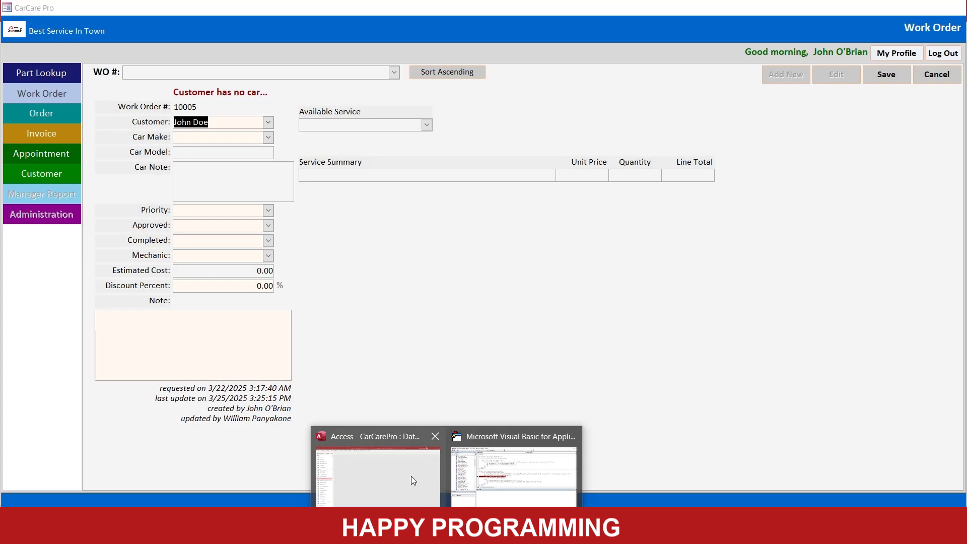
{"action": "left_click", "coordinate": [411, 476]}
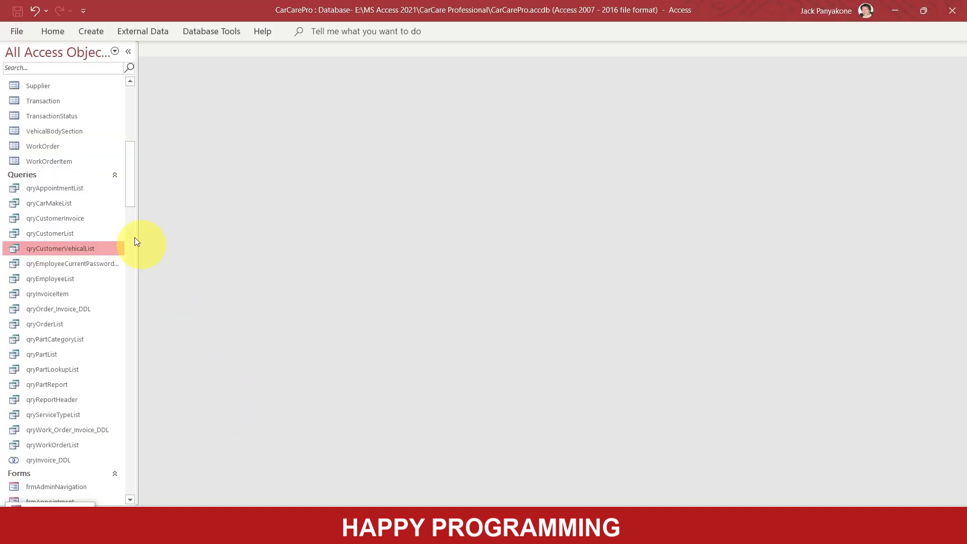
{"action": "double_click", "coordinate": [50, 488]}
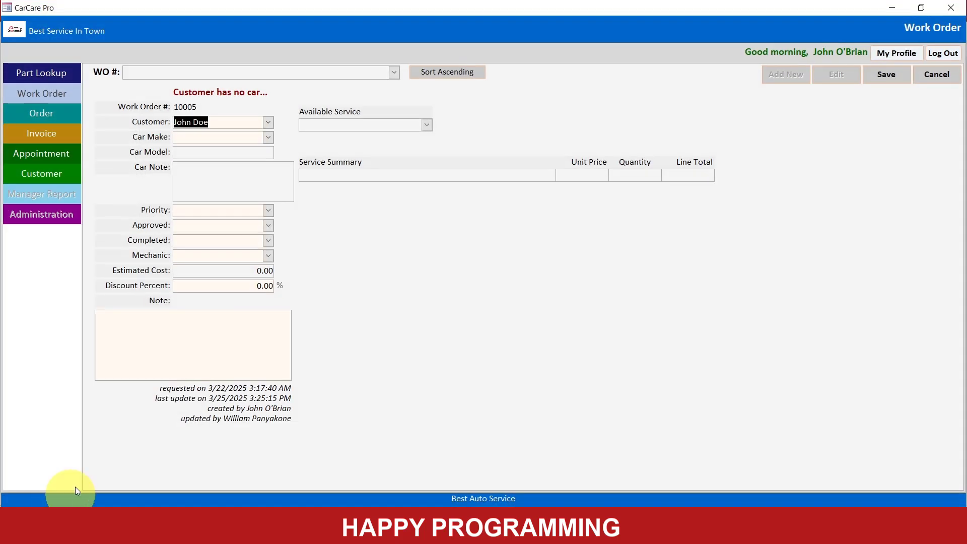
{"action": "left_click", "coordinate": [268, 123]}
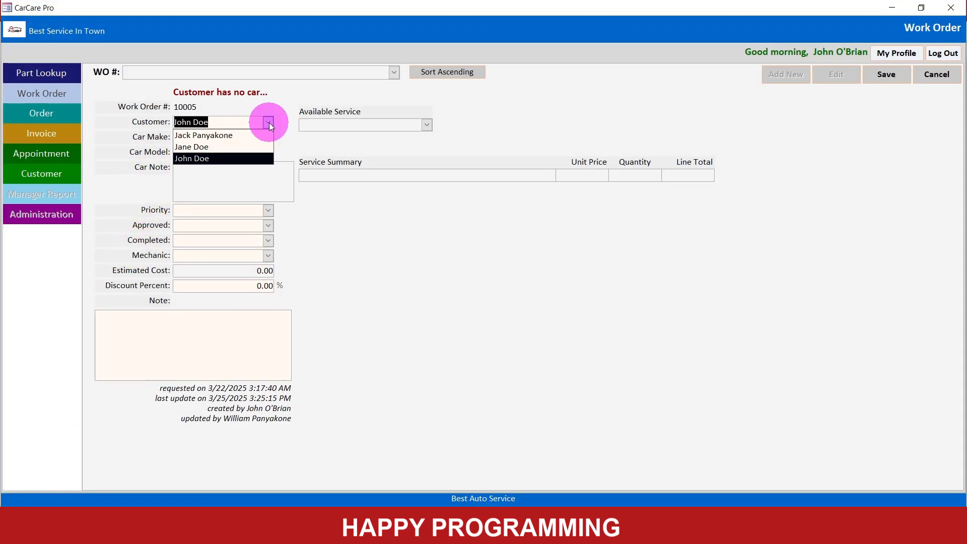
{"action": "left_click", "coordinate": [224, 146]}
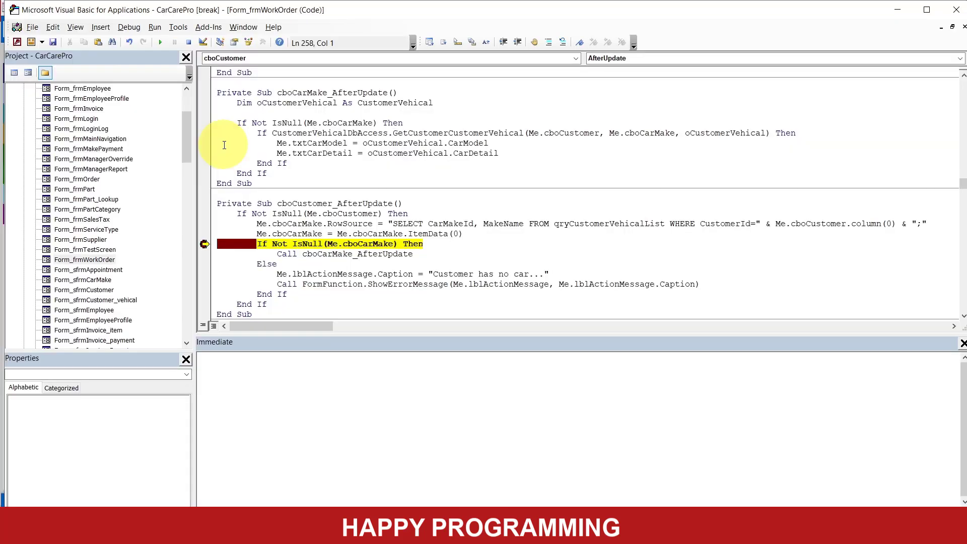
- Check the value of Me.cboCarMake at the breakpoint, remove the breakpoint, and continue running the code
{"action": "mouse_move", "coordinate": [356, 244]}
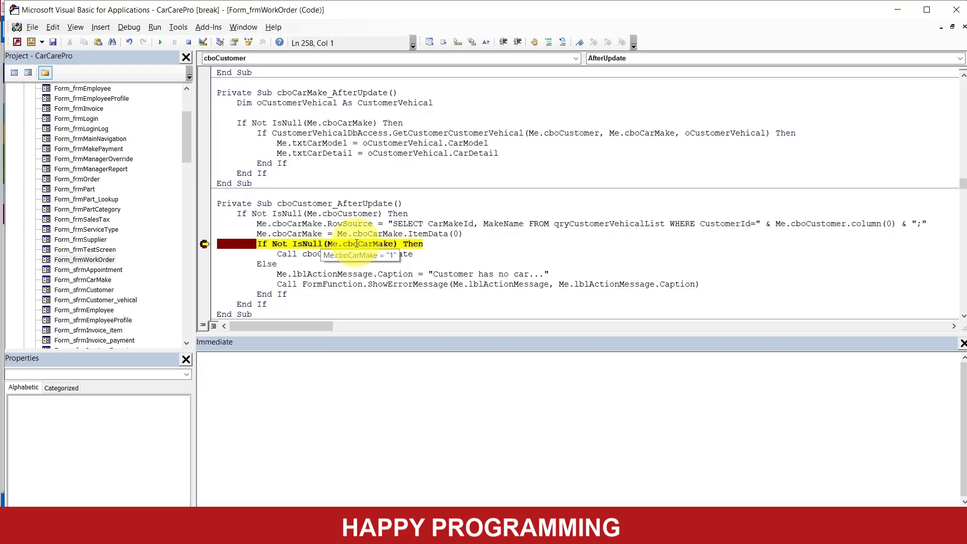
{"action": "left_click", "coordinate": [204, 244]}
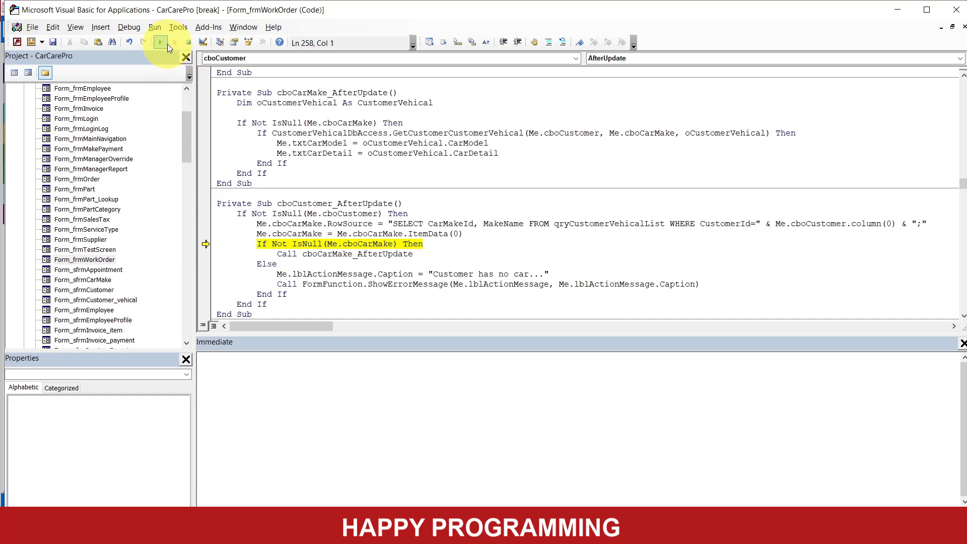
{"action": "left_click", "coordinate": [167, 43]}
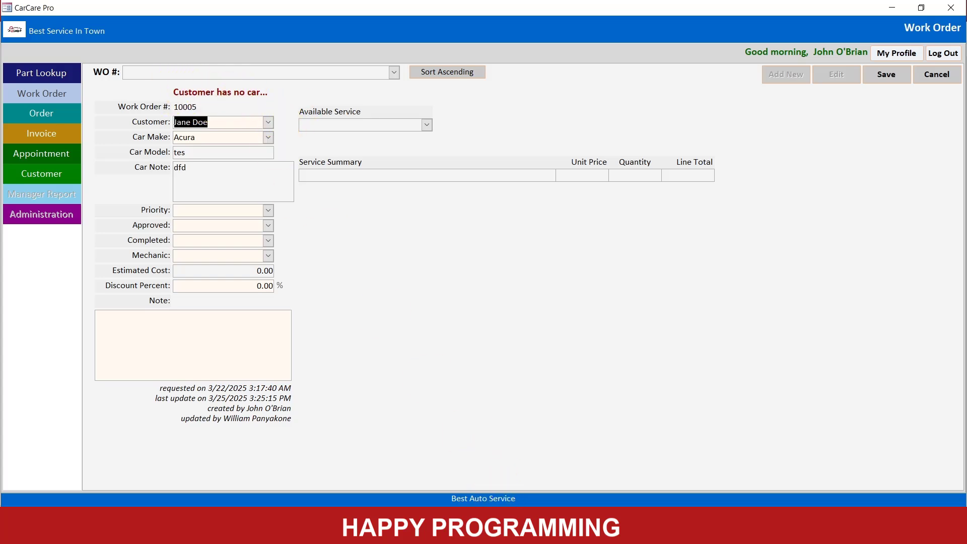
- Switch to the VBA editor and add Me.lblActionMessage.Visible = False as the first statement of cboCustomer_AfterUpdate, followed by a blank line
{"action": "left_click", "coordinate": [506, 533]}
{"action": "left_click", "coordinate": [494, 479]}
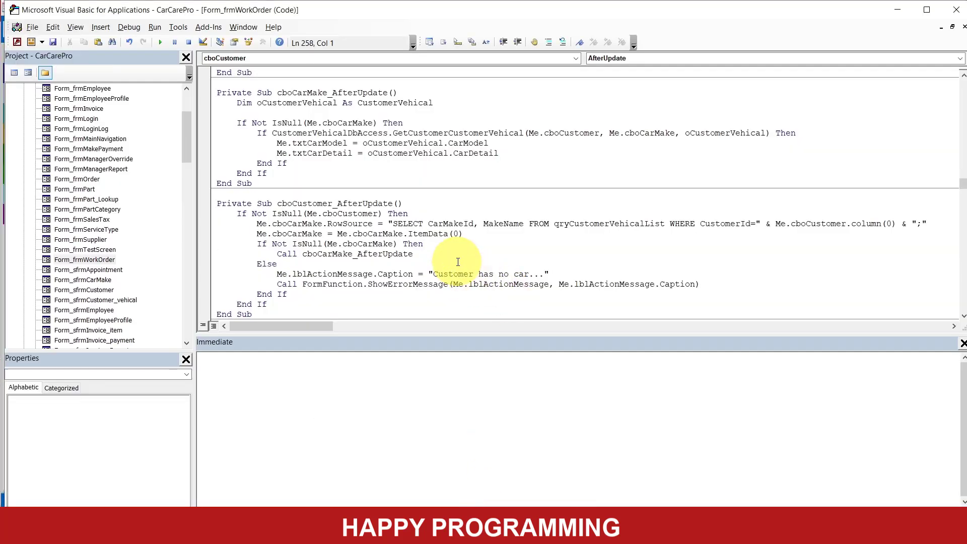
{"action": "left_click", "coordinate": [426, 206]}
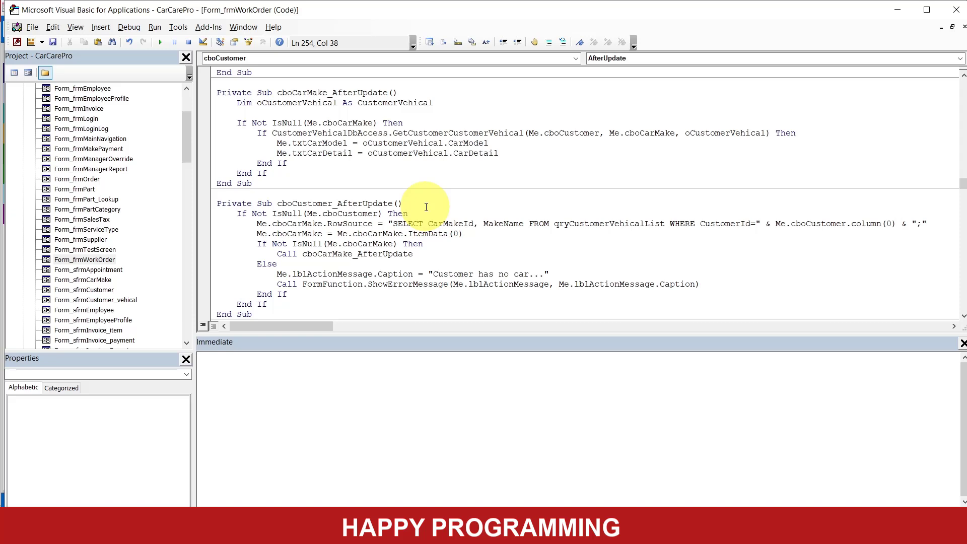
{"action": "key", "text": "Return"}
{"action": "key", "text": "Tab"}
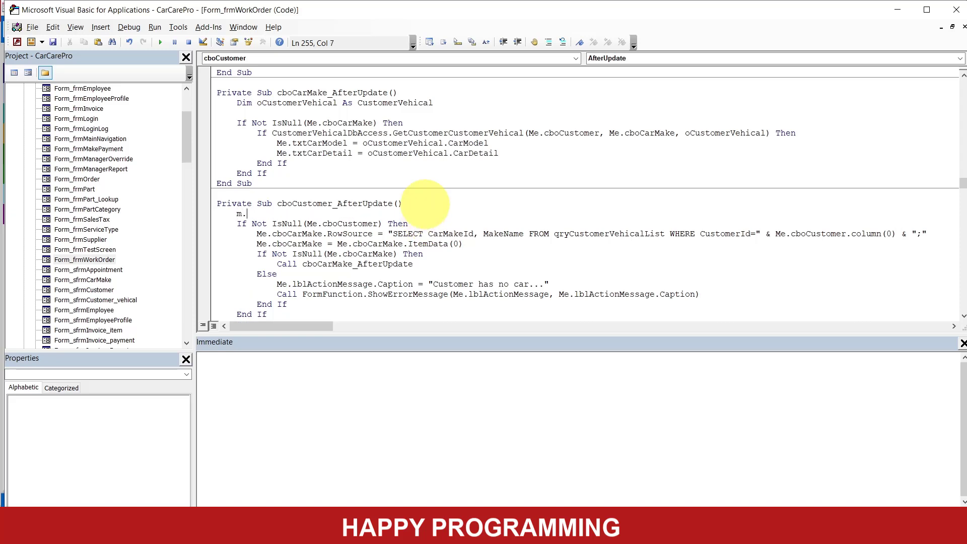
{"action": "type", "text": "me.lblActionMessage."}
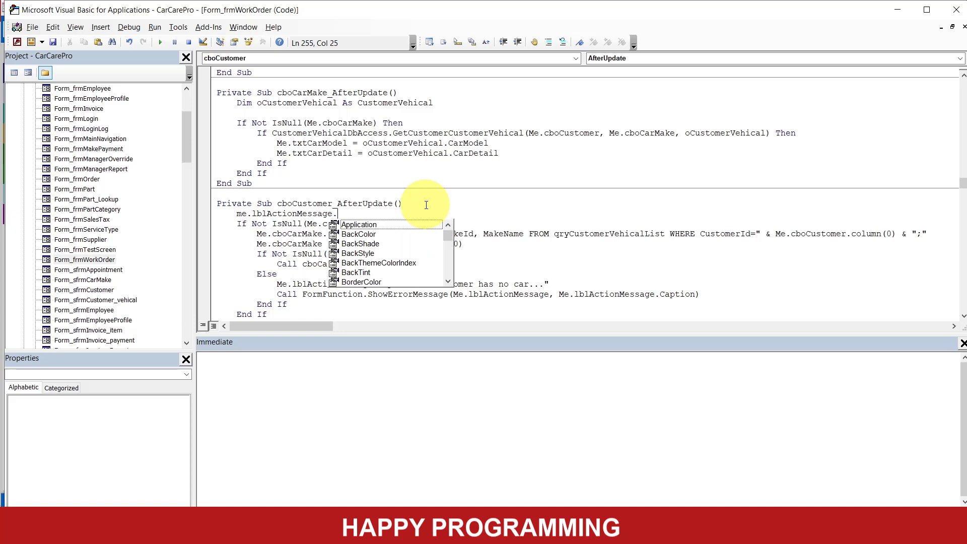
{"action": "type", "text": "vis"}
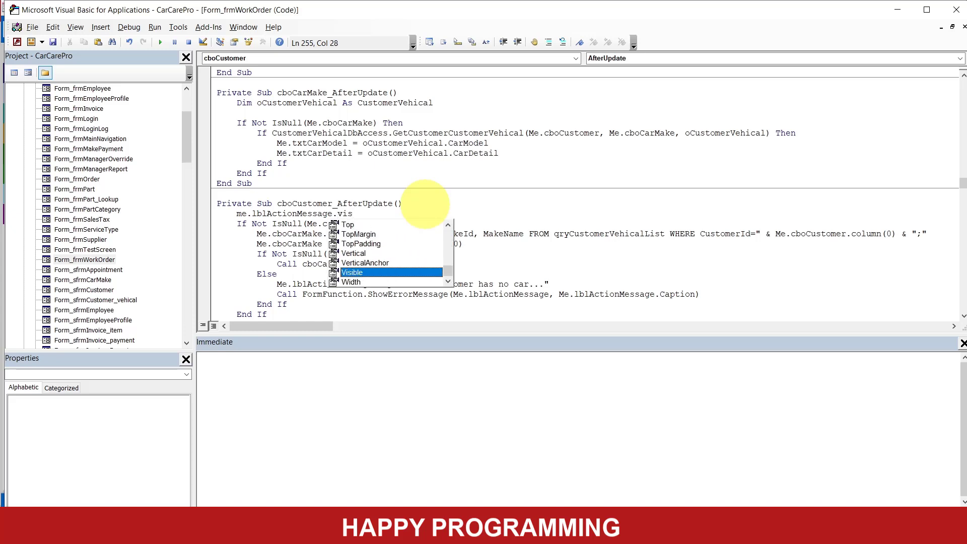
{"action": "key", "text": "Tab"}
{"action": "type", "text": "="}
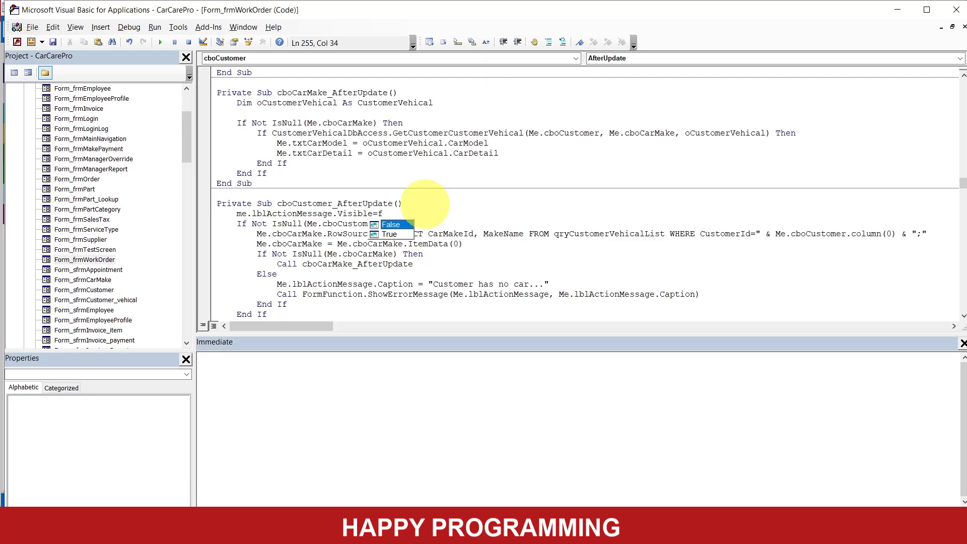
{"action": "key", "text": "Tab"}
{"action": "key", "text": "Return"}
{"action": "left_click", "coordinate": [426, 204]}
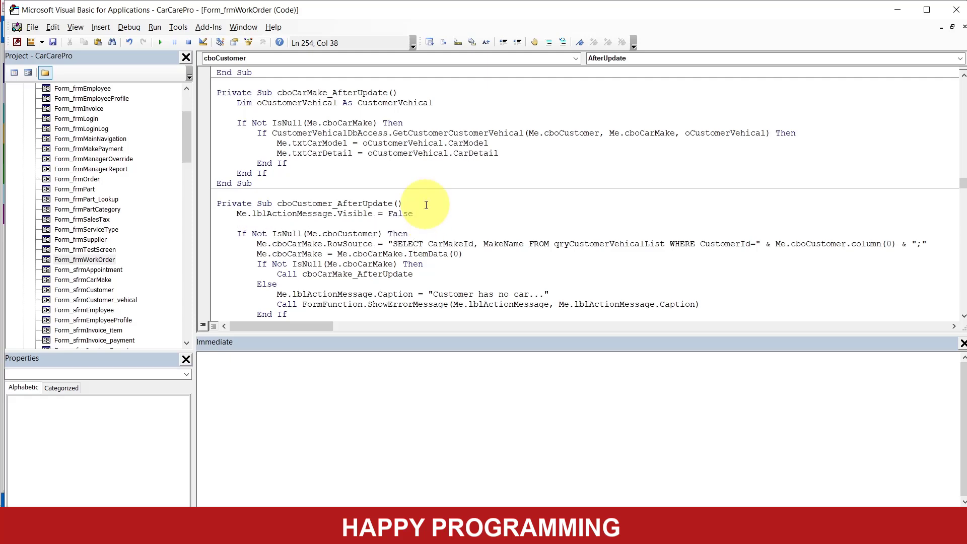
{"action": "scroll", "coordinate": [537, 291], "scroll_direction": "down", "scroll_amount": 2}
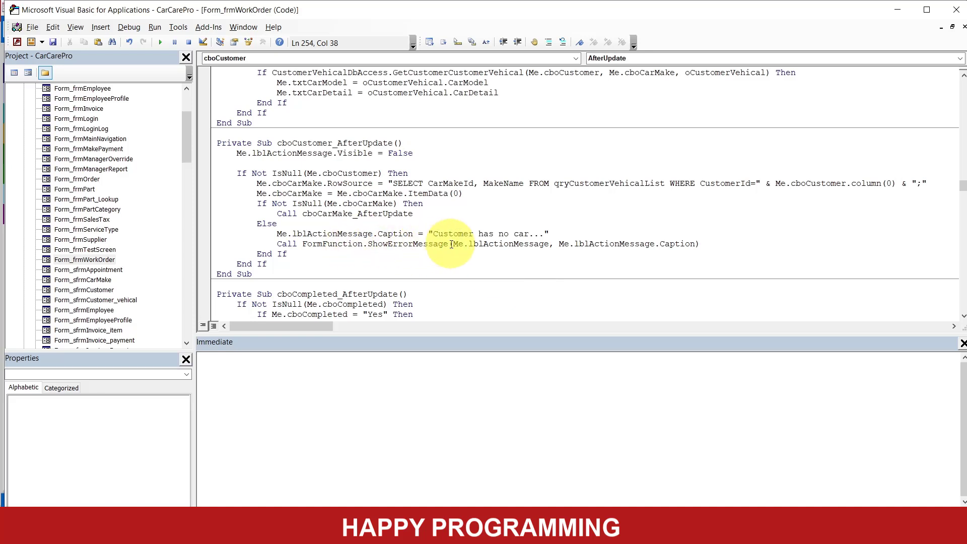
{"action": "double_click", "coordinate": [410, 245]}
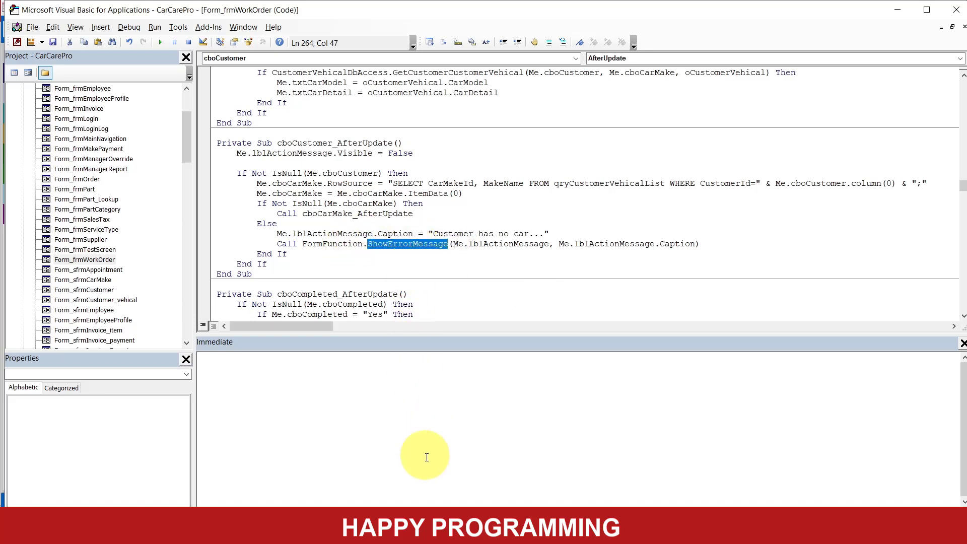
- Return to the Work Order form in Access and test the Customer list by choosing the first customer, followed by the second
{"action": "left_click", "coordinate": [446, 531]}
{"action": "left_click", "coordinate": [379, 463]}
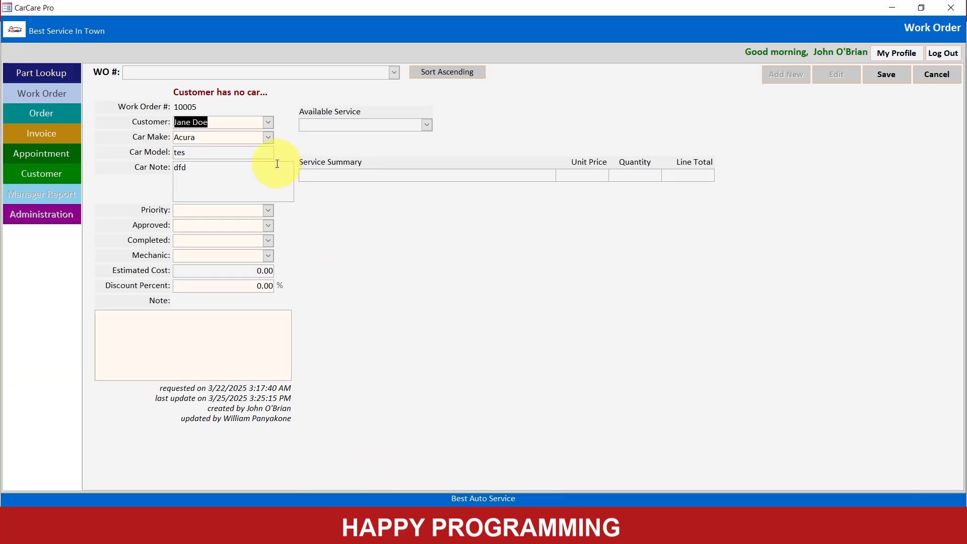
{"action": "left_click", "coordinate": [268, 122]}
{"action": "left_click", "coordinate": [255, 134]}
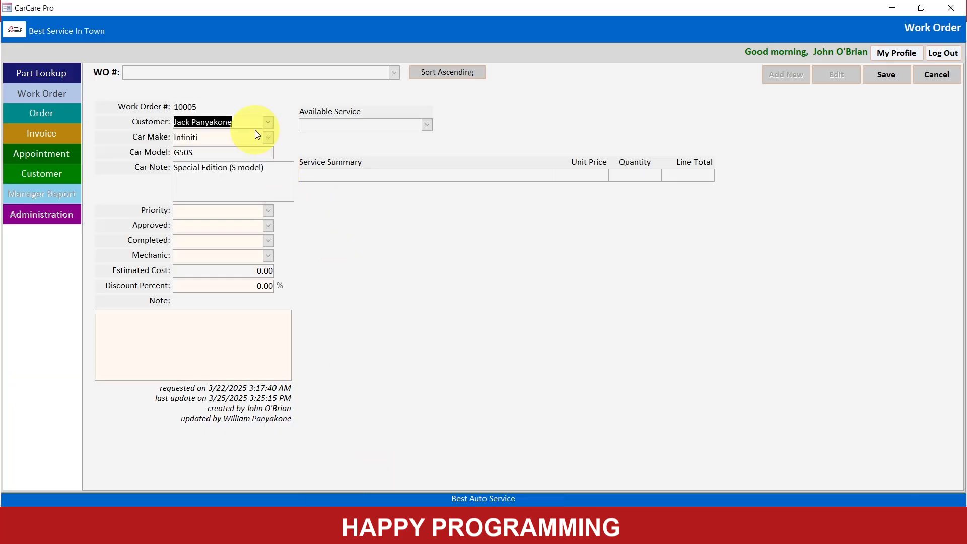
{"action": "left_click", "coordinate": [268, 122]}
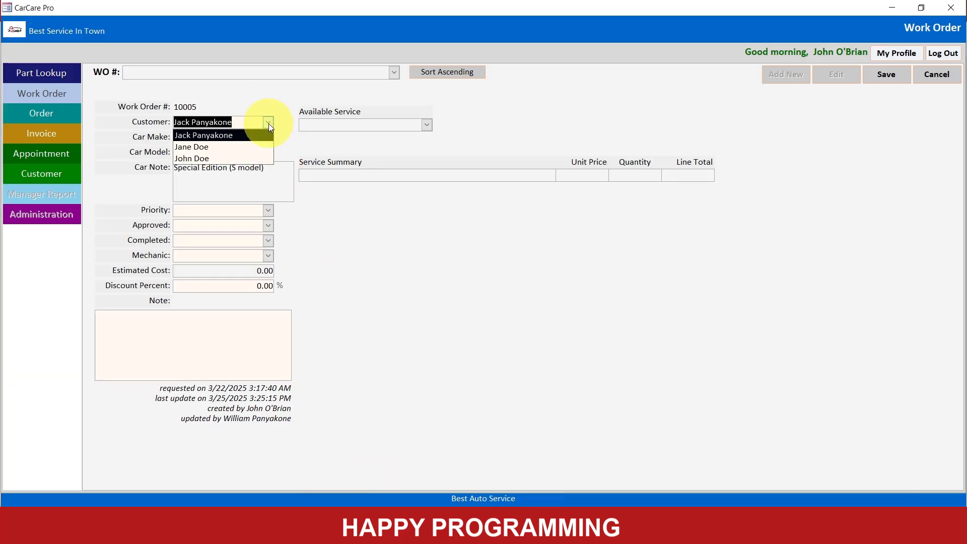
{"action": "left_click", "coordinate": [240, 145]}
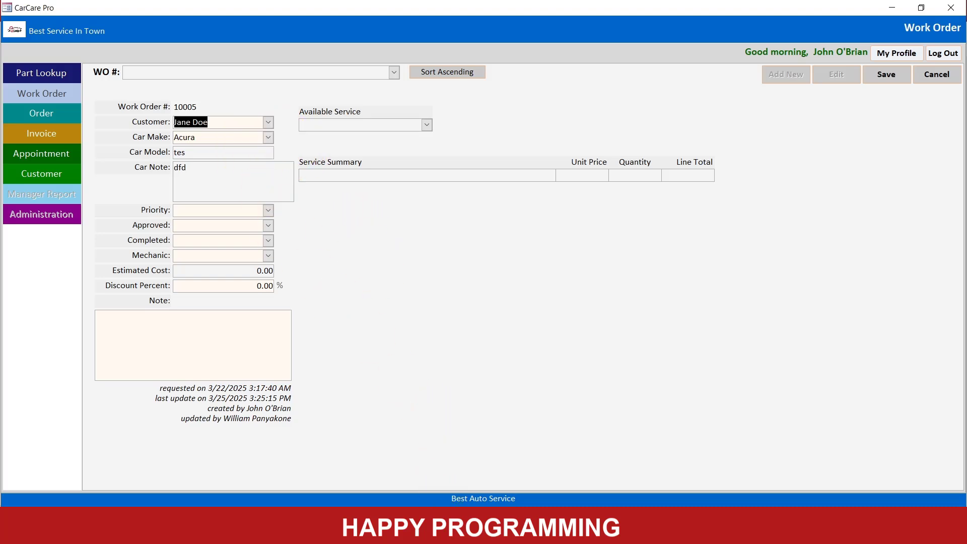
- Switch to the VBA editor and review the Me.cboCarMake.ItemData(0) assignment in cboCustomer_AfterUpdate
{"action": "mouse_move", "coordinate": [448, 524]}
{"action": "left_click", "coordinate": [488, 455]}
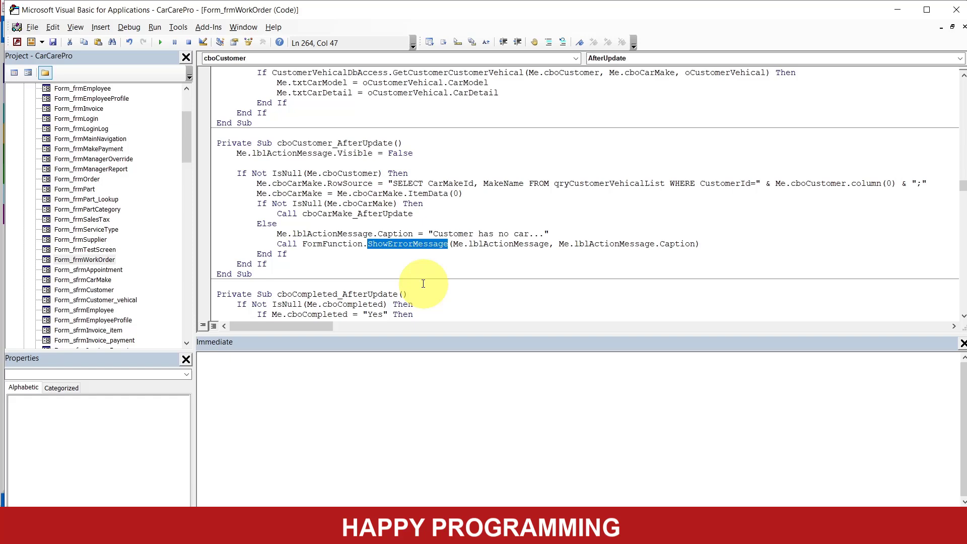
{"action": "left_click", "coordinate": [394, 193]}
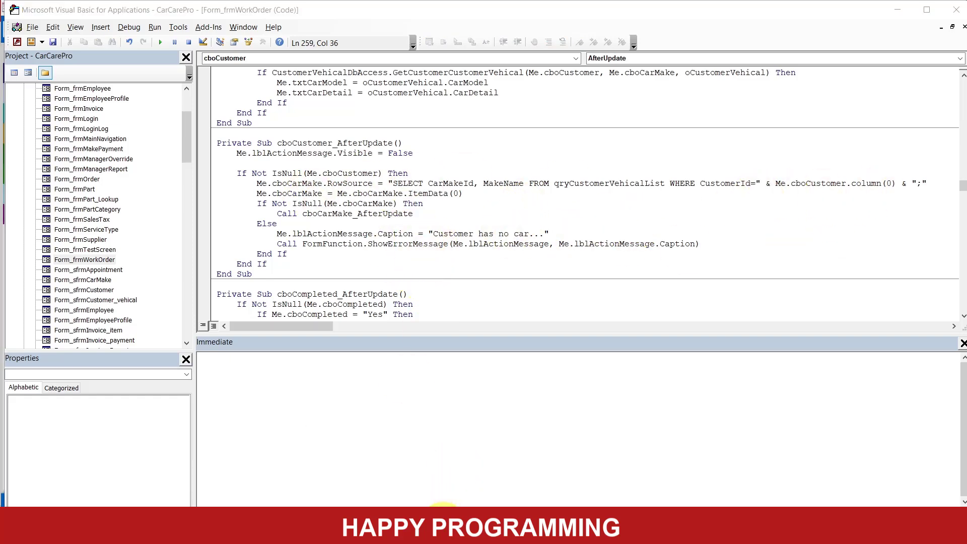
- Go back to the Work Order form in Access and test Car Make with BMW, Mercedes-Benz and finally Acura
{"action": "mouse_move", "coordinate": [450, 524]}
{"action": "left_click", "coordinate": [394, 472]}
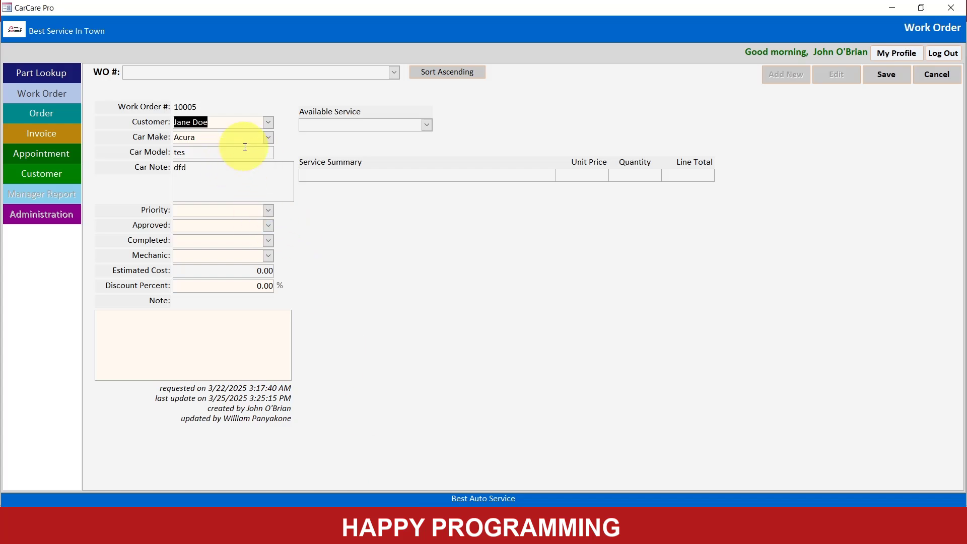
{"action": "left_click", "coordinate": [268, 137]}
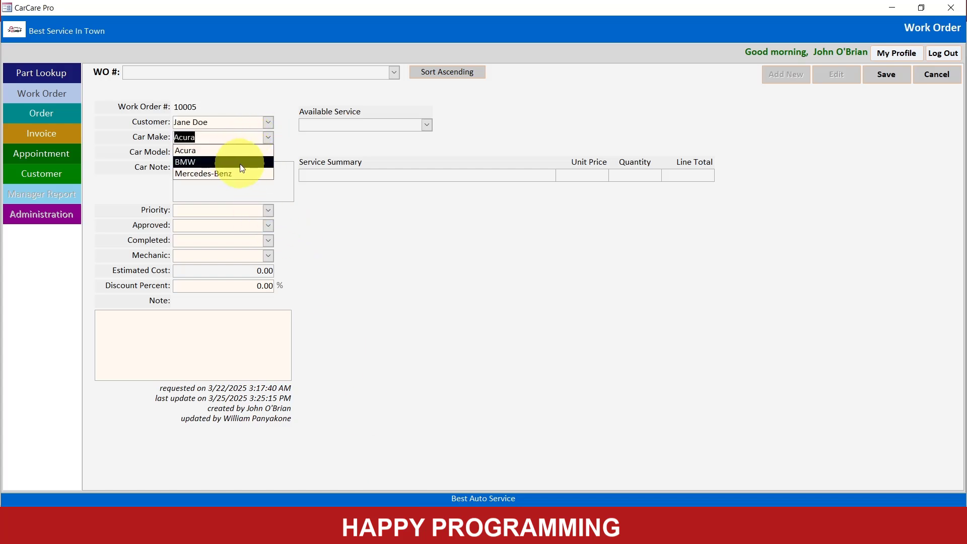
{"action": "left_click", "coordinate": [240, 164]}
{"action": "left_click", "coordinate": [269, 137]}
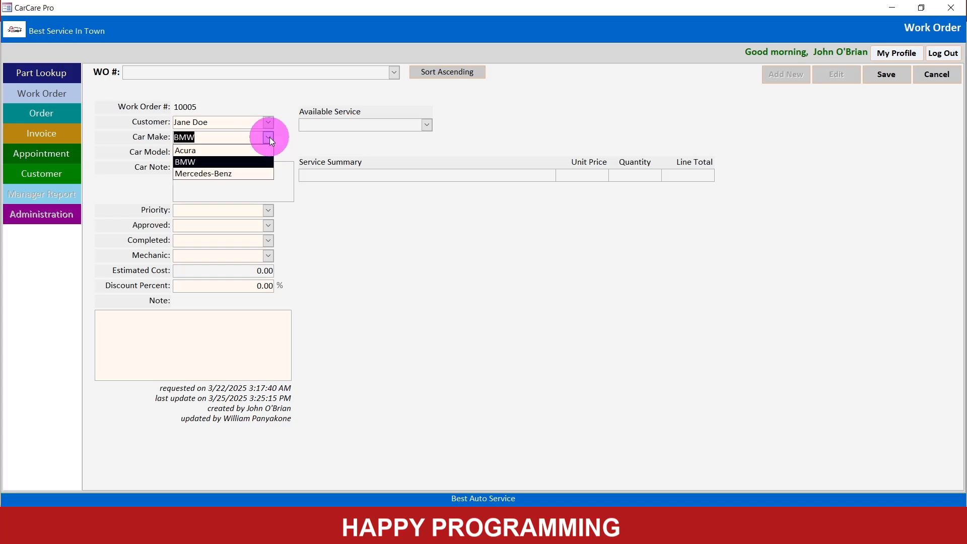
{"action": "left_click", "coordinate": [240, 172]}
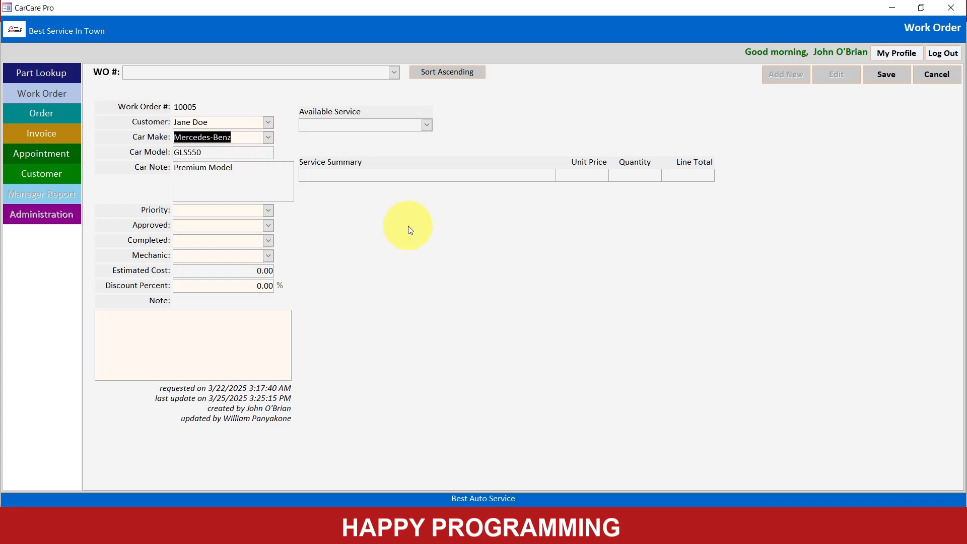
{"action": "left_click", "coordinate": [268, 139]}
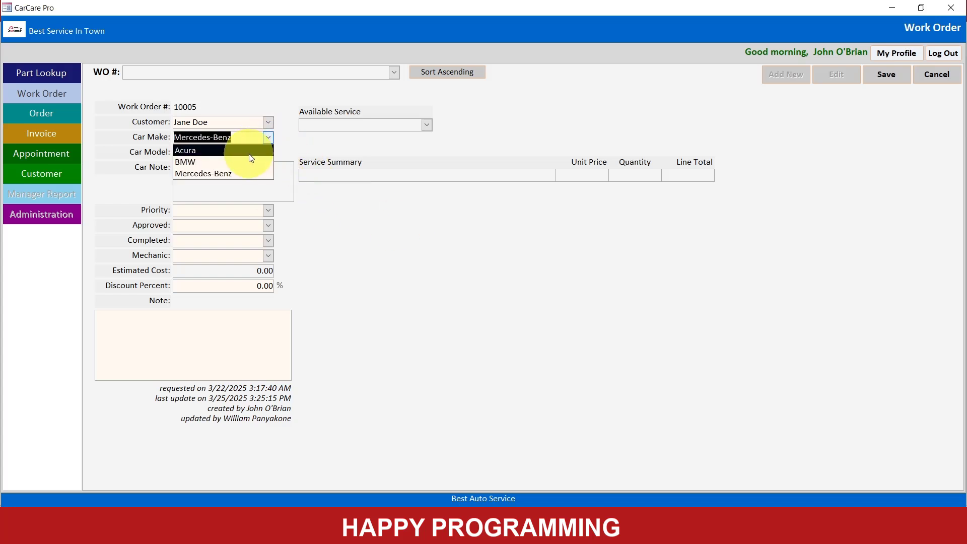
{"action": "left_click", "coordinate": [249, 153]}
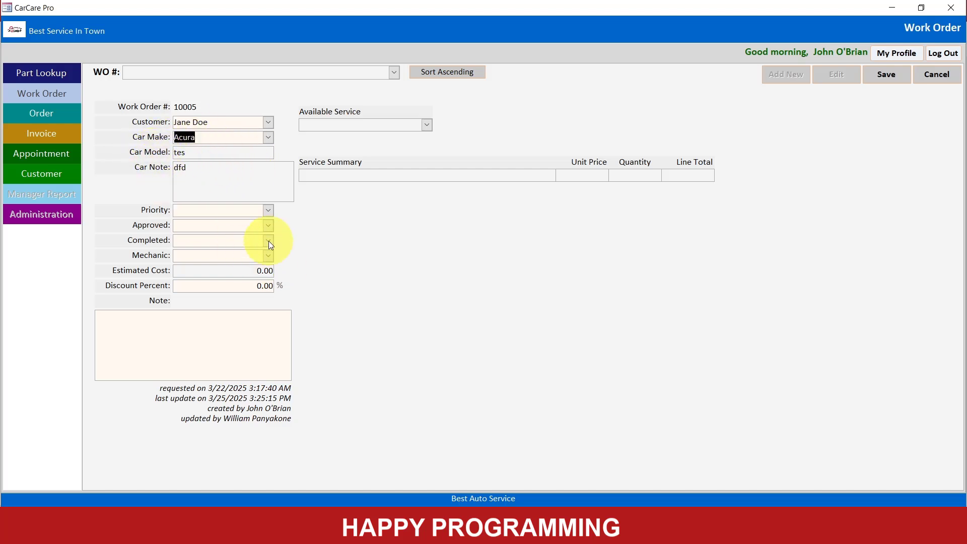
- Set the work order's Priority to Normal, Approved to Yes and Completed to No, and assign the only listed mechanic
{"action": "left_click", "coordinate": [268, 211]}
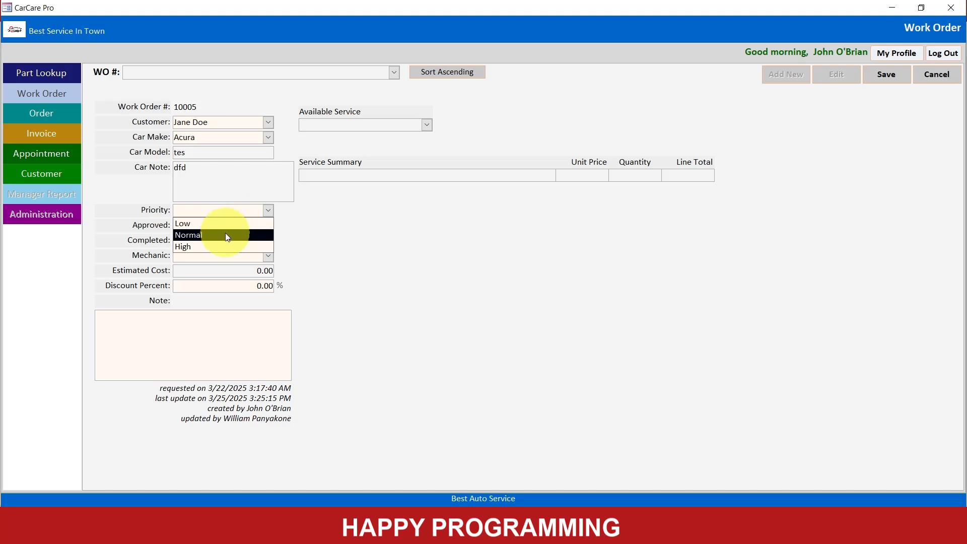
{"action": "left_click", "coordinate": [226, 232]}
{"action": "left_click", "coordinate": [268, 226]}
{"action": "left_click", "coordinate": [243, 235]}
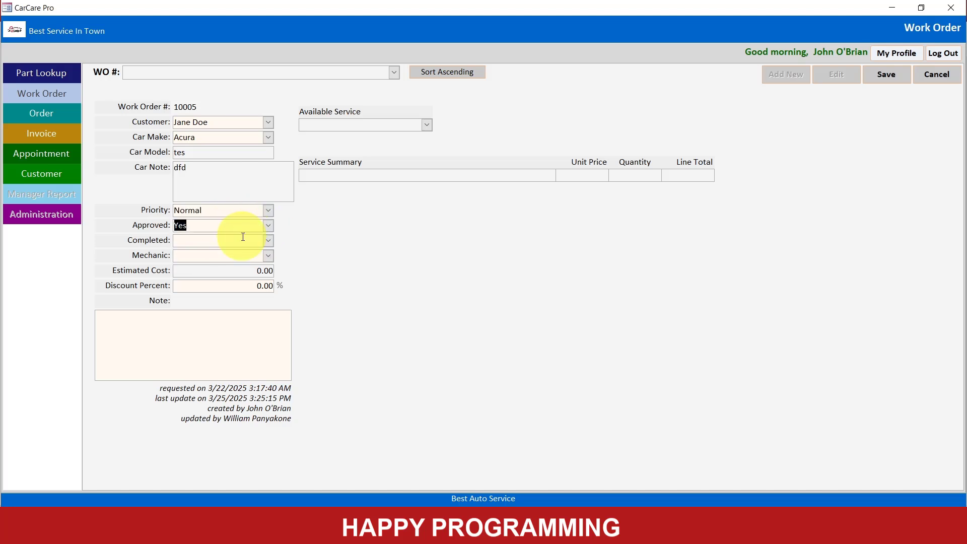
{"action": "left_click", "coordinate": [269, 241]}
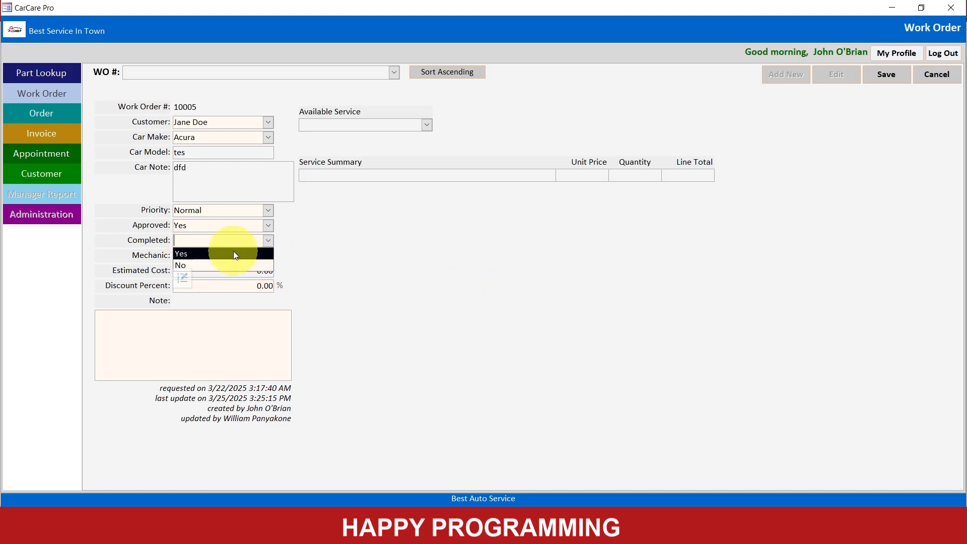
{"action": "left_click", "coordinate": [231, 265]}
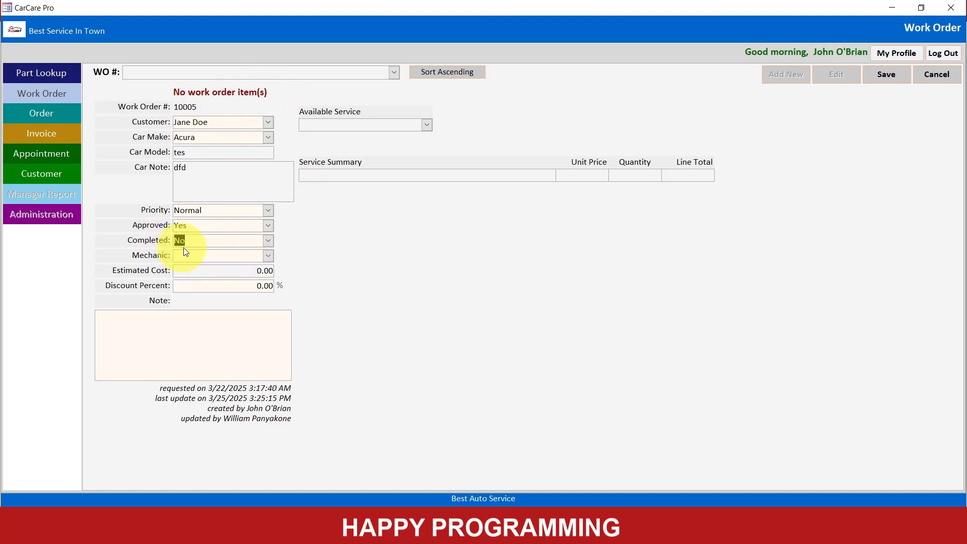
{"action": "left_click", "coordinate": [267, 256]}
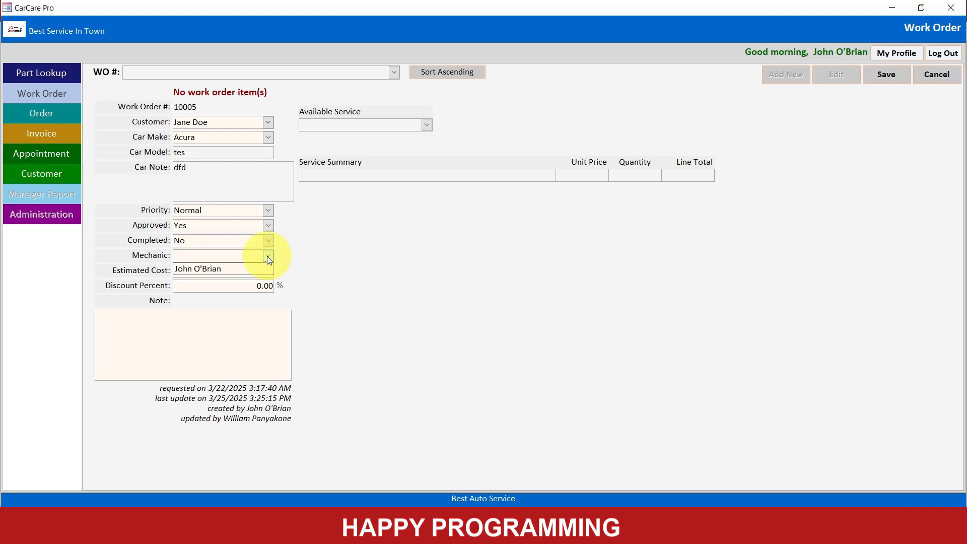
{"action": "left_click", "coordinate": [240, 269]}
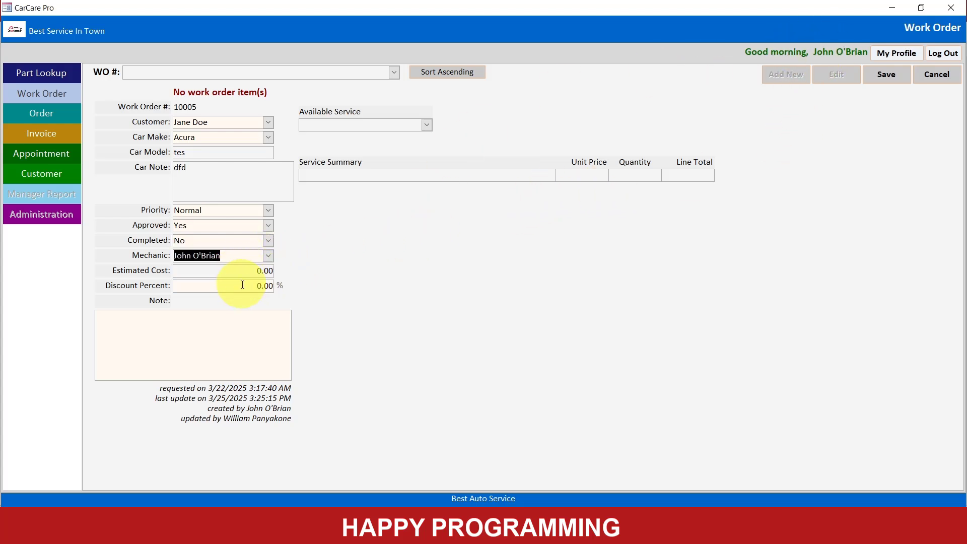
- Enter the note "ac work" and save the work order, agreeing to recalculate the discount for previous service prices
{"action": "left_click", "coordinate": [194, 335]}
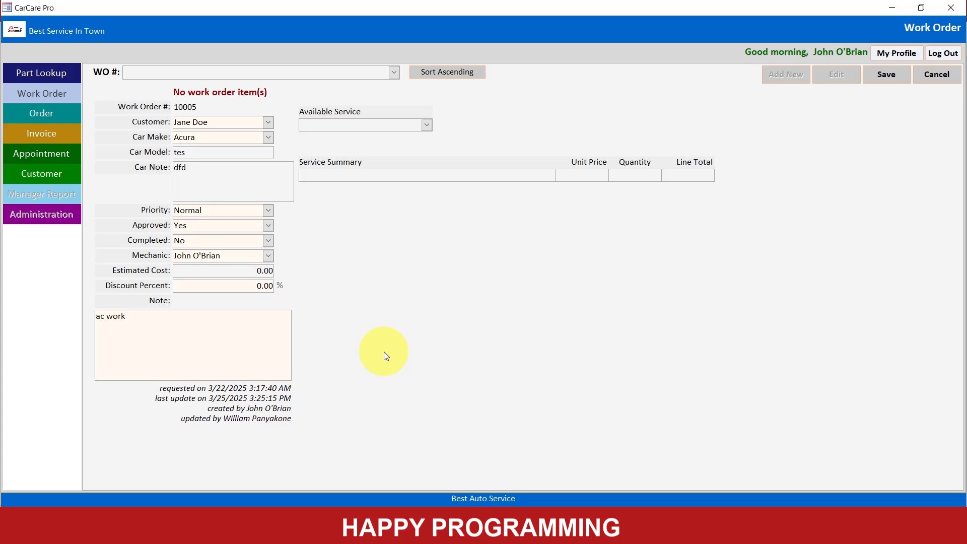
{"action": "left_click", "coordinate": [877, 77]}
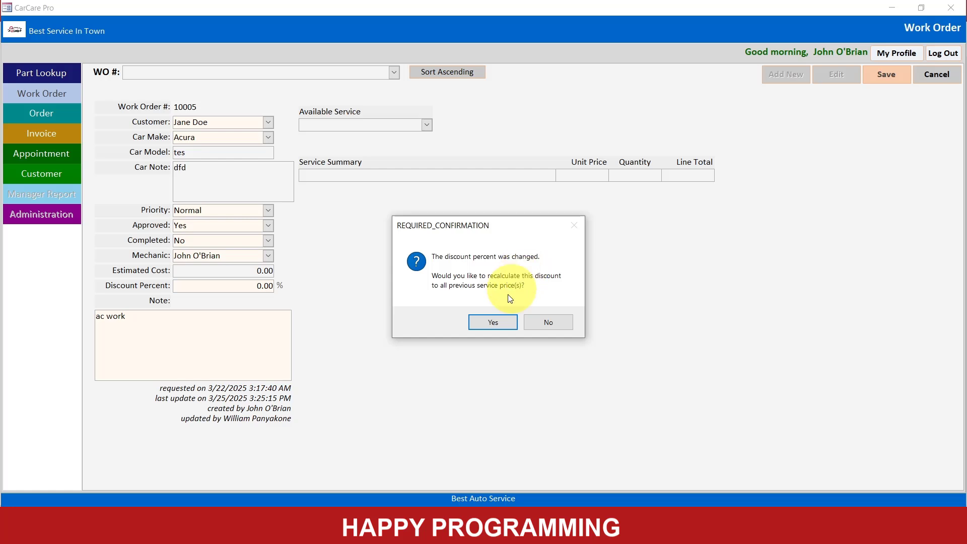
{"action": "left_click", "coordinate": [493, 322]}
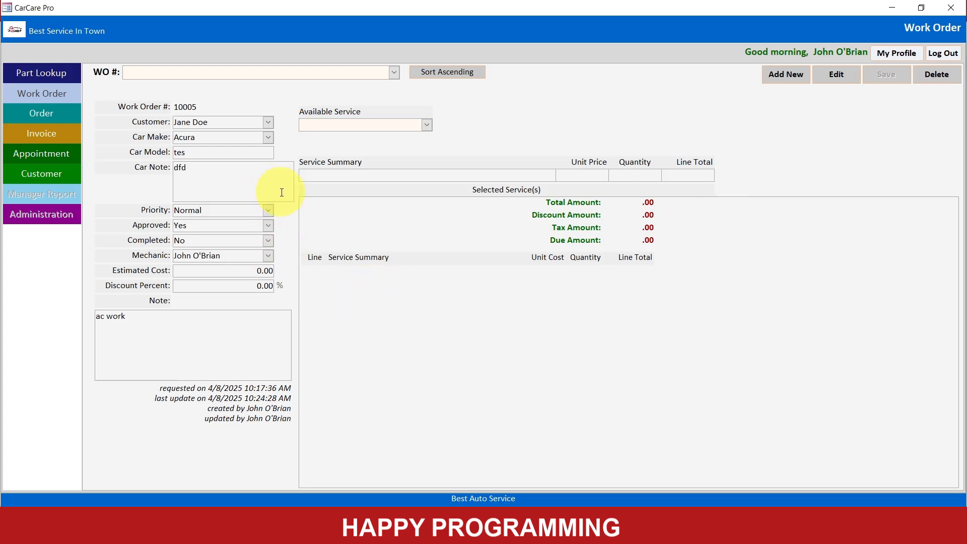
- Add Air Conditioning Service and Exhaust System Repair to the work order's selected services, each with quantity 1
{"action": "left_click", "coordinate": [426, 126]}
{"action": "left_click", "coordinate": [378, 140]}
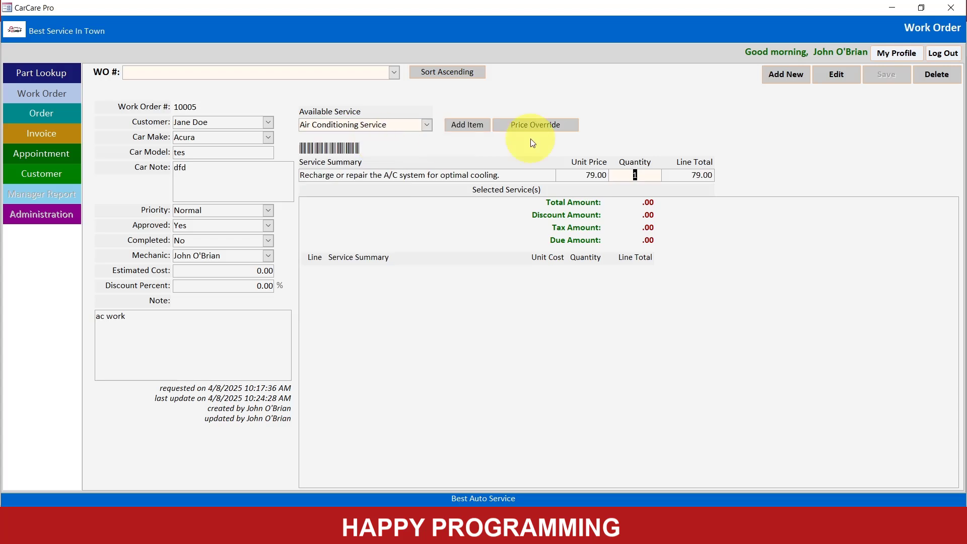
{"action": "left_click", "coordinate": [473, 131]}
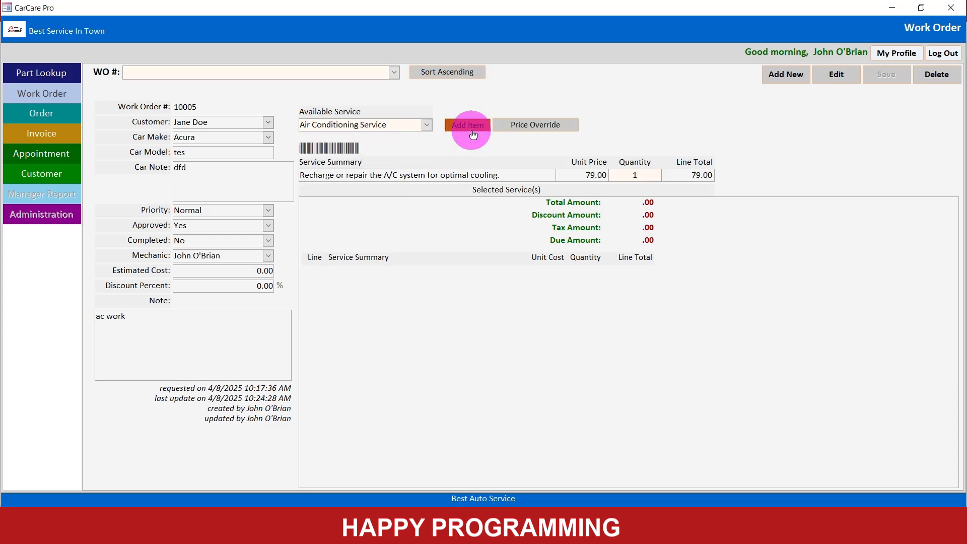
{"action": "left_click", "coordinate": [425, 125]}
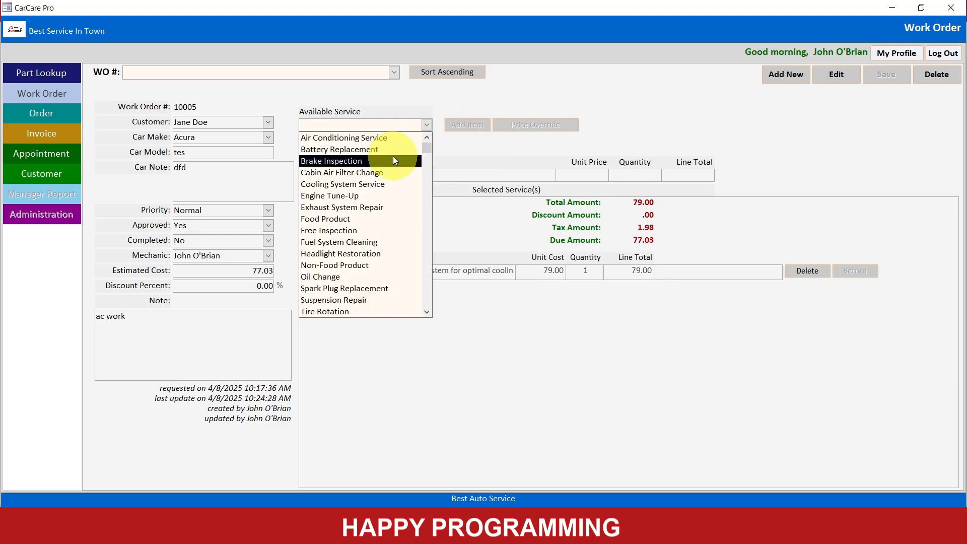
{"action": "left_click", "coordinate": [380, 209]}
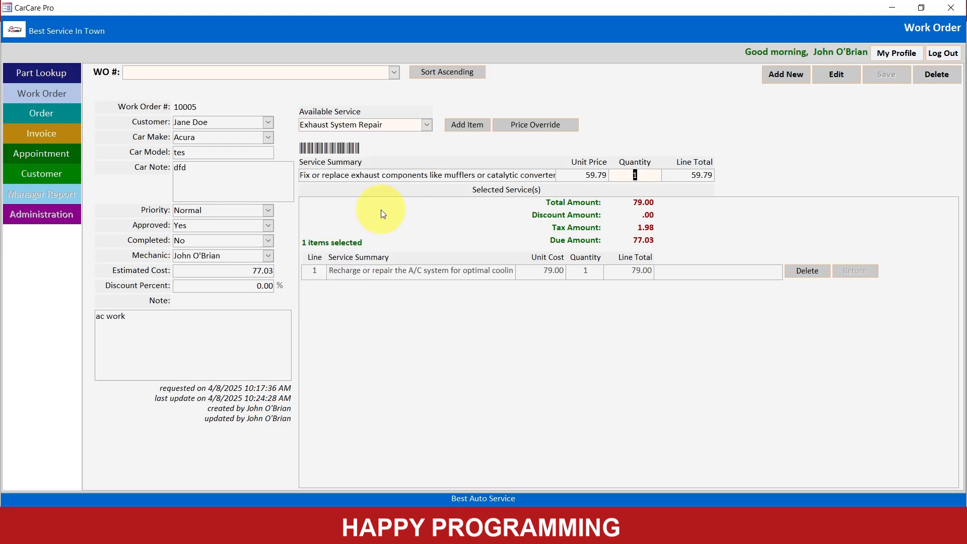
{"action": "left_click", "coordinate": [473, 130]}
- Choose Wheel Alignment as the next available service for the work order
{"action": "left_click", "coordinate": [426, 126]}
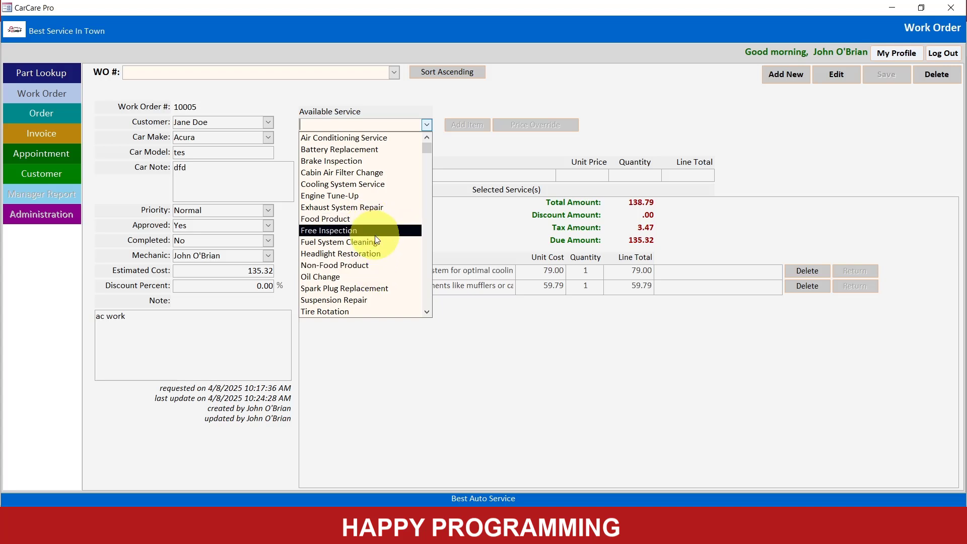
{"action": "scroll", "coordinate": [375, 234], "scroll_direction": "down", "scroll_amount": 2}
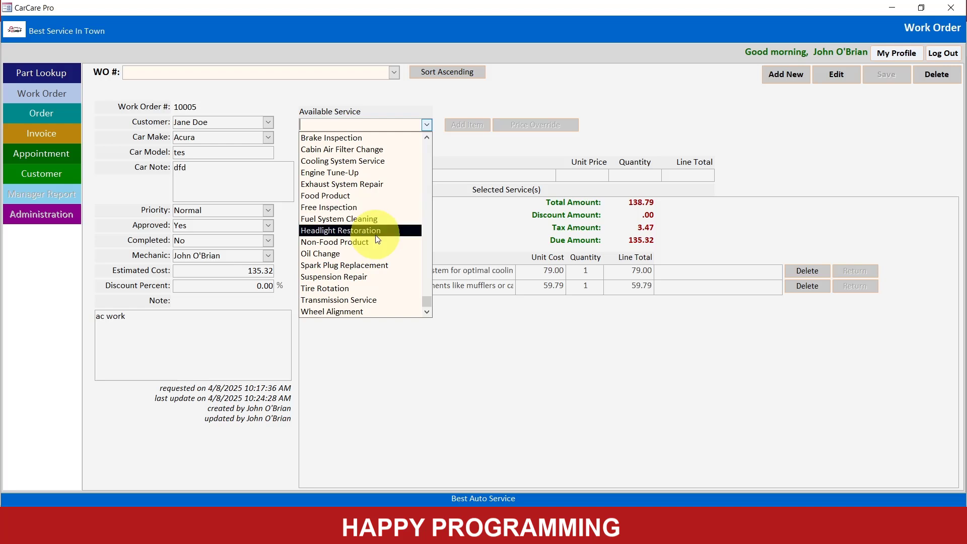
{"action": "left_click", "coordinate": [355, 312]}
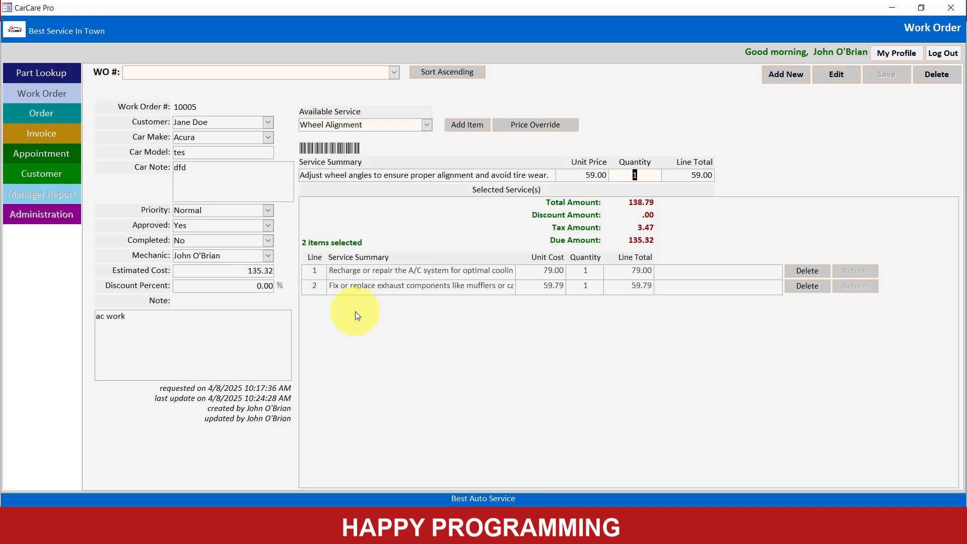
- Open the Audit table, check its last record before the price override, and close the table
{"action": "left_click", "coordinate": [889, 8]}
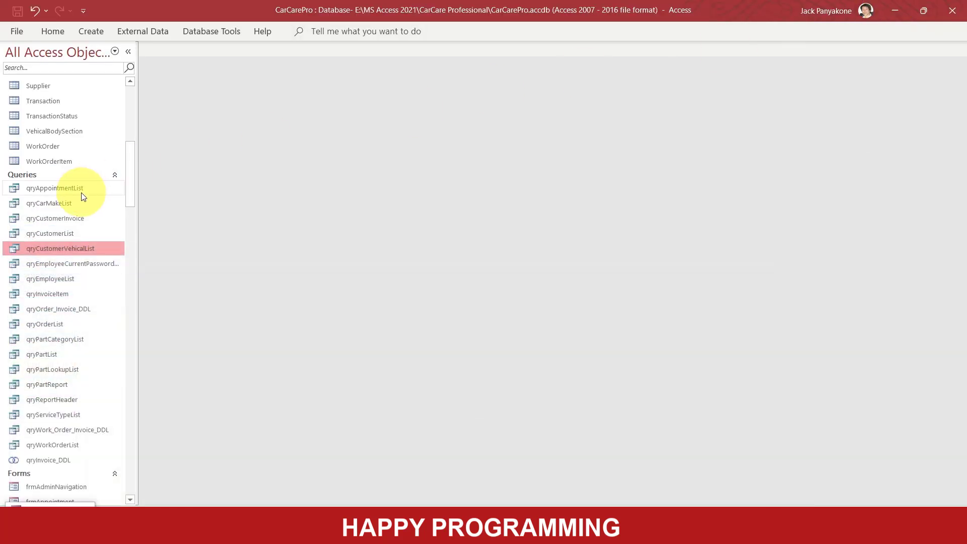
{"action": "left_click", "coordinate": [135, 186]}
{"action": "left_click_drag", "start_coordinate": [134, 185], "coordinate": [131, 117]}
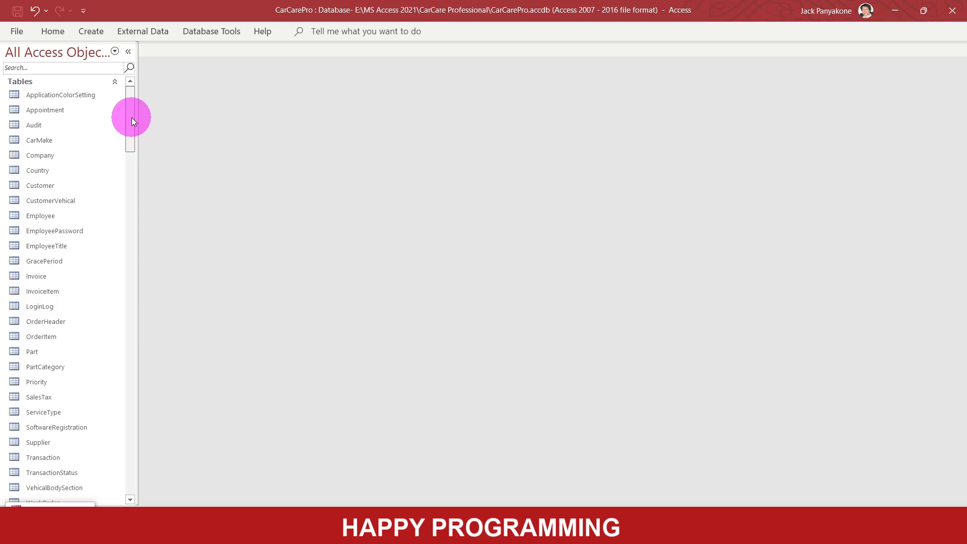
{"action": "double_click", "coordinate": [37, 129]}
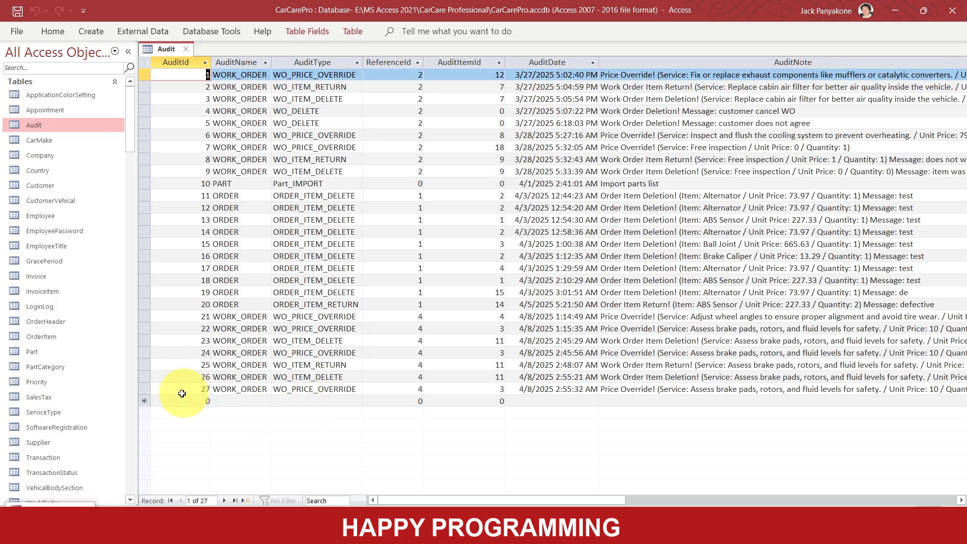
{"action": "left_click", "coordinate": [146, 389]}
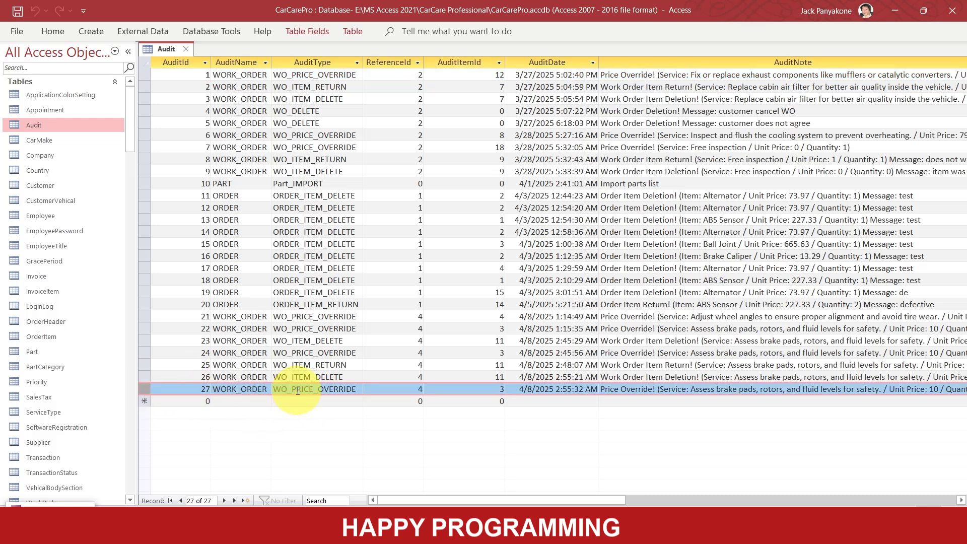
{"action": "left_click", "coordinate": [186, 48]}
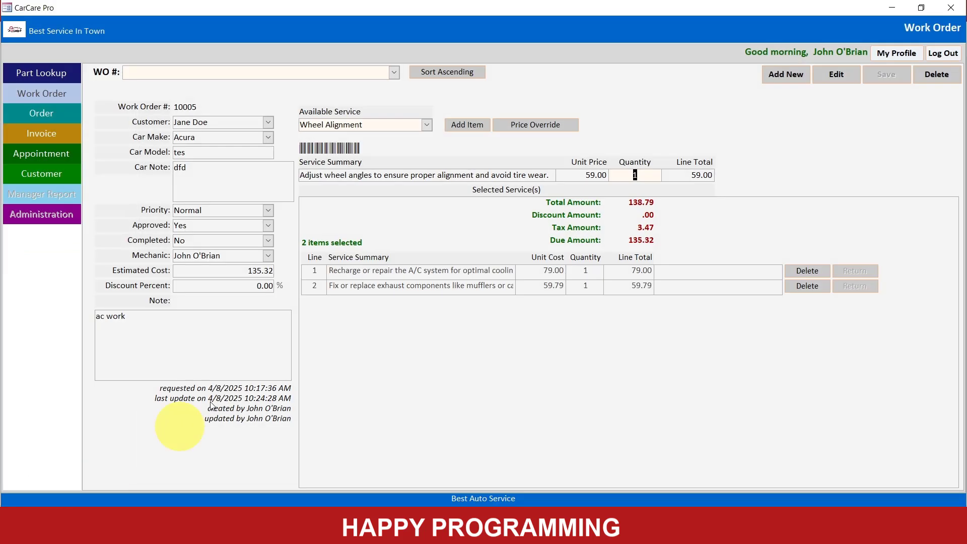
- Request a price override for Wheel Alignment and try to verify it with an employee number and password
{"action": "left_click", "coordinate": [518, 126]}
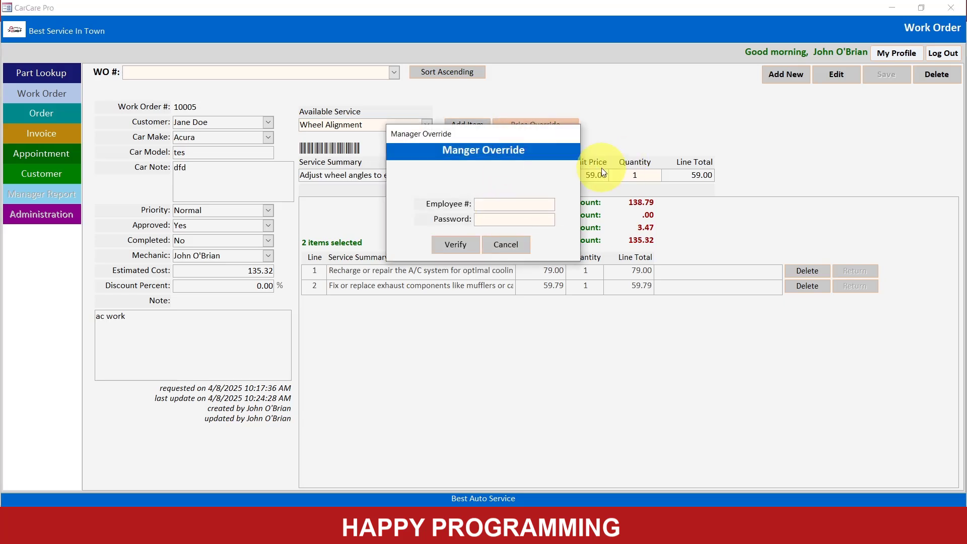
{"action": "type", "text": "10003"}
{"action": "key", "text": "BackSpace"}
{"action": "type", "text": "2"}
{"action": "type", "text": "*****"}
{"action": "key", "text": "Tab"}
{"action": "left_click", "coordinate": [454, 244]}
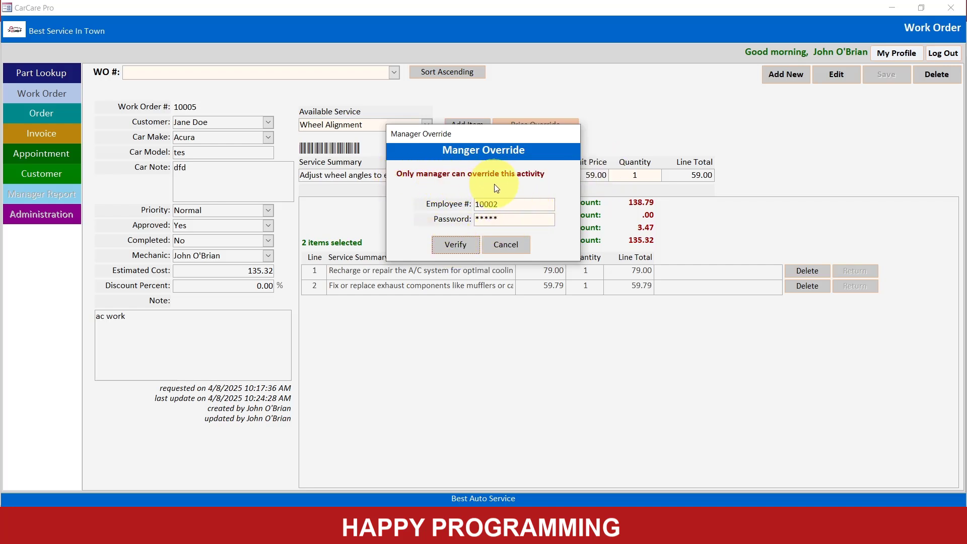
- Change the employee number in the manager override, re-enter the password and verify
{"action": "left_click", "coordinate": [511, 205]}
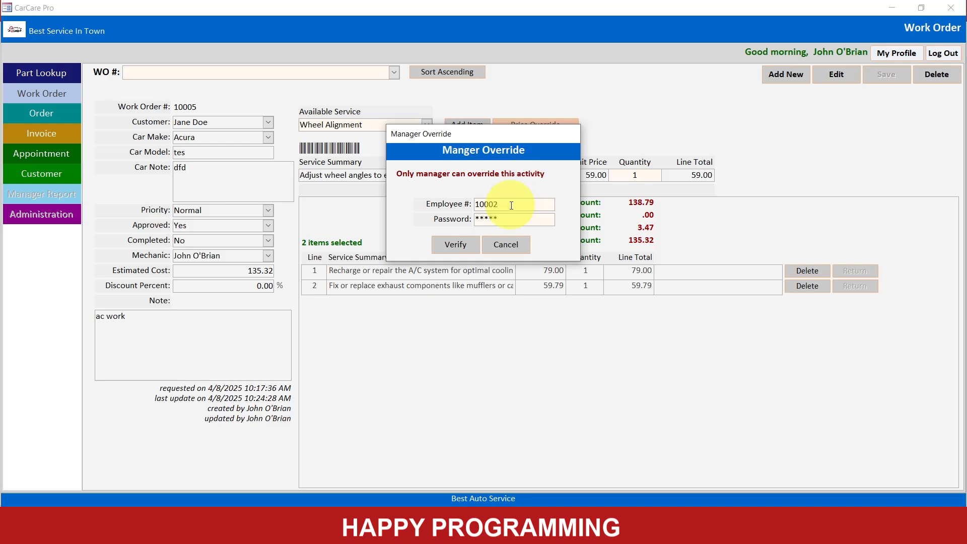
{"action": "left_click", "coordinate": [502, 218]}
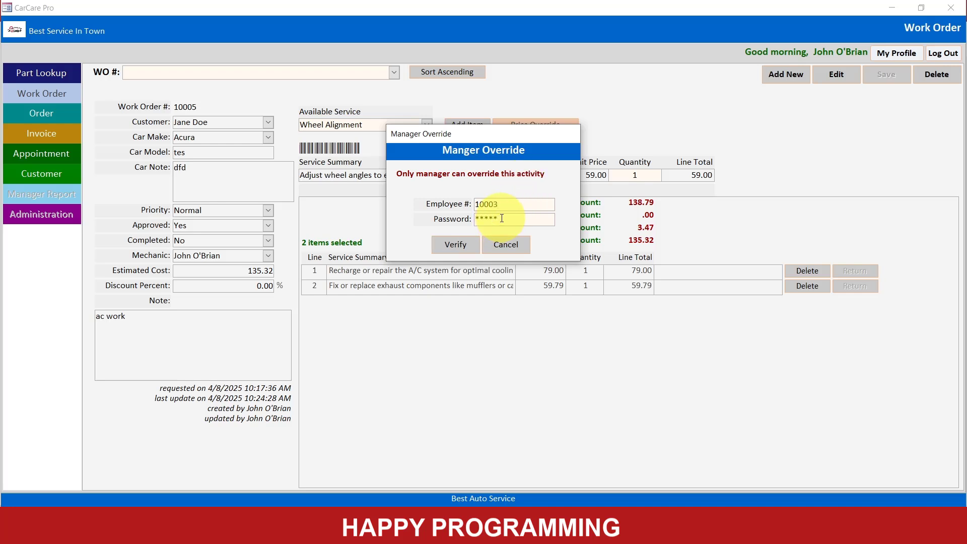
{"action": "type", "text": "*****"}
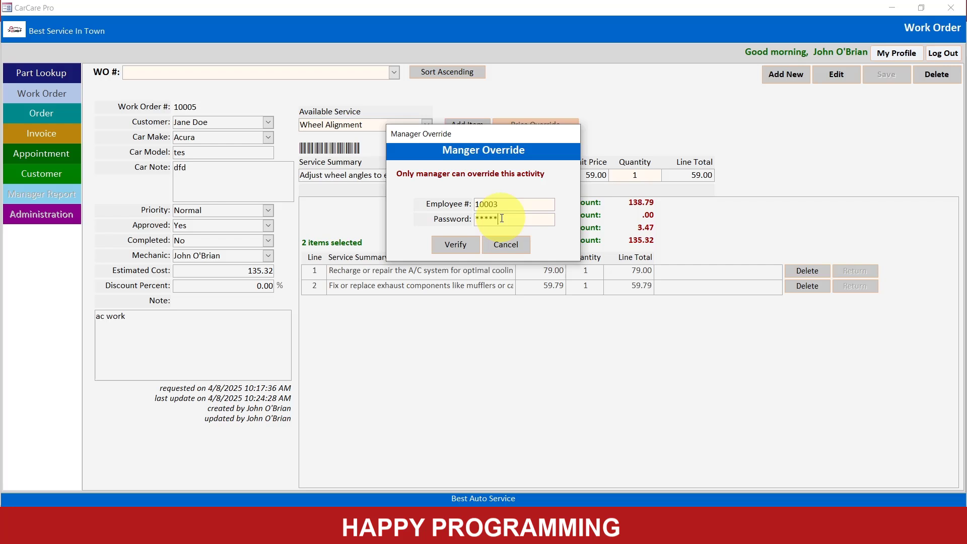
{"action": "left_click", "coordinate": [459, 247]}
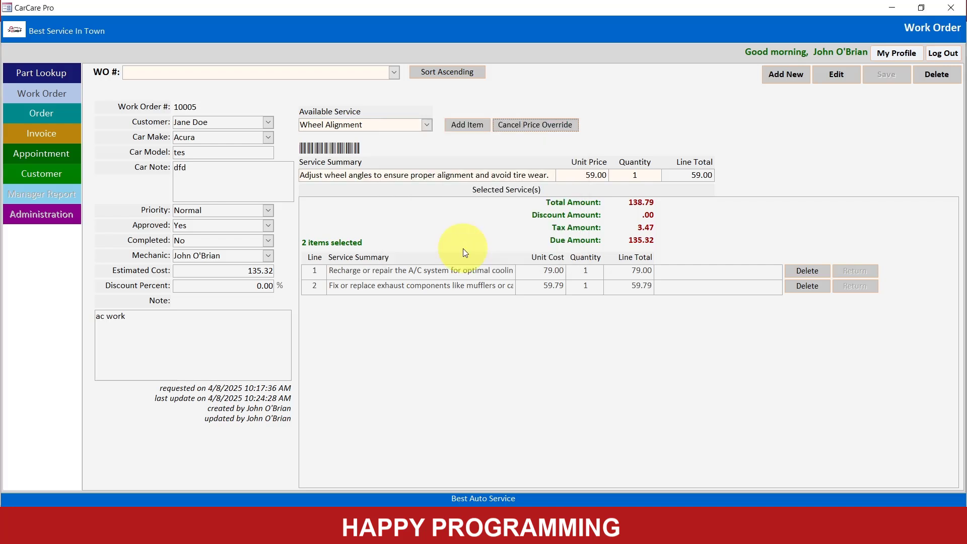
- Override the Wheel Alignment unit price with 159.50 and add the service to the work order
{"action": "double_click", "coordinate": [590, 175]}
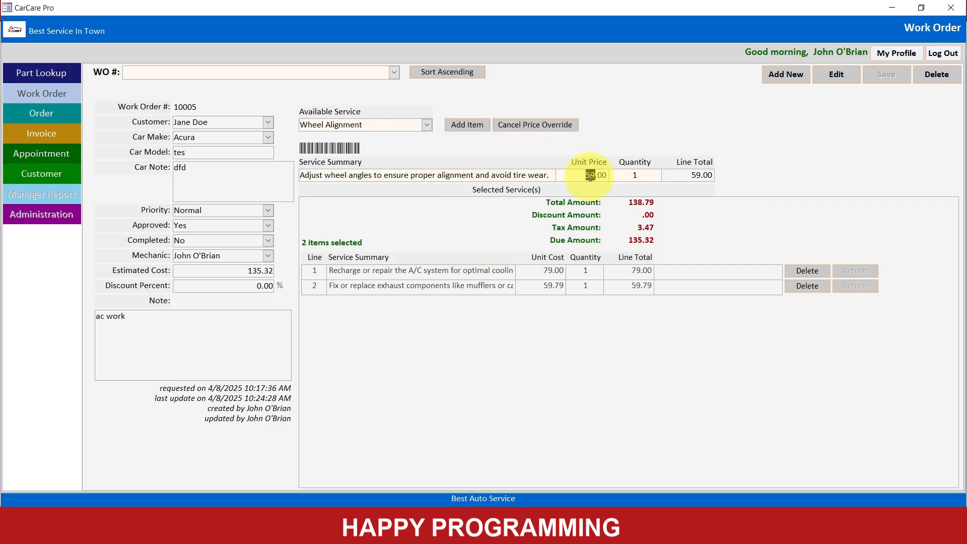
{"action": "type", "text": "1"}
{"action": "key", "text": "BackSpace"}
{"action": "left_click", "coordinate": [462, 123]}
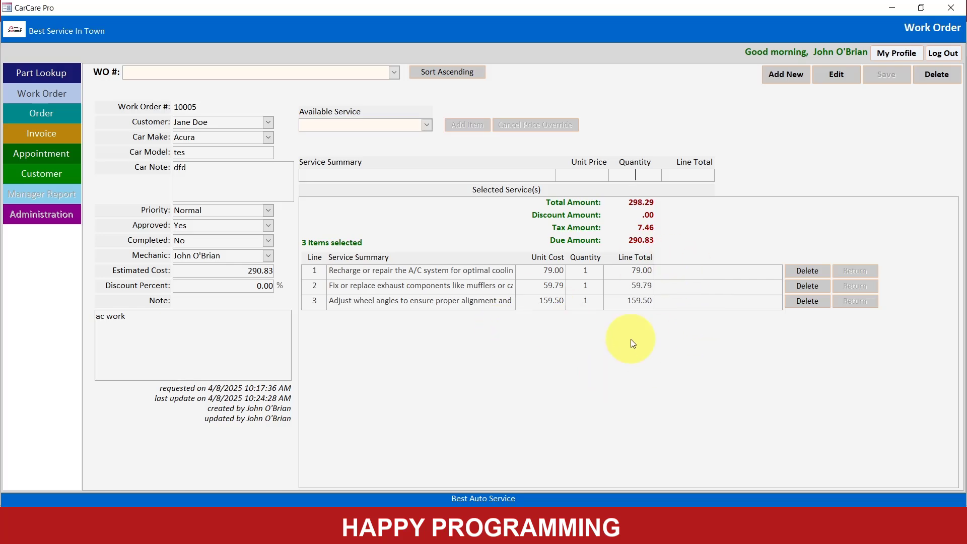
- Reopen the Audit table, inspect the newest price override record and copy its AuditNote text
{"action": "left_click", "coordinate": [887, 8]}
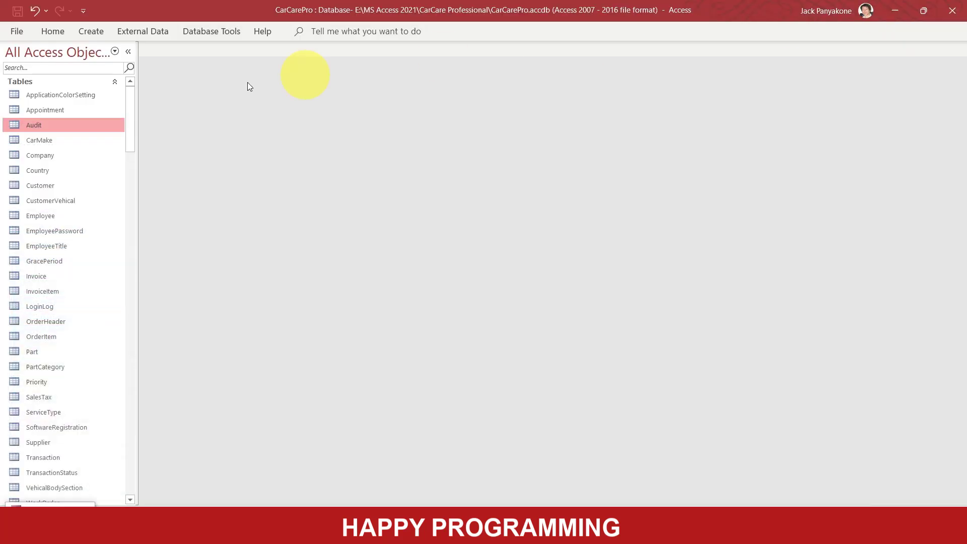
{"action": "double_click", "coordinate": [62, 125]}
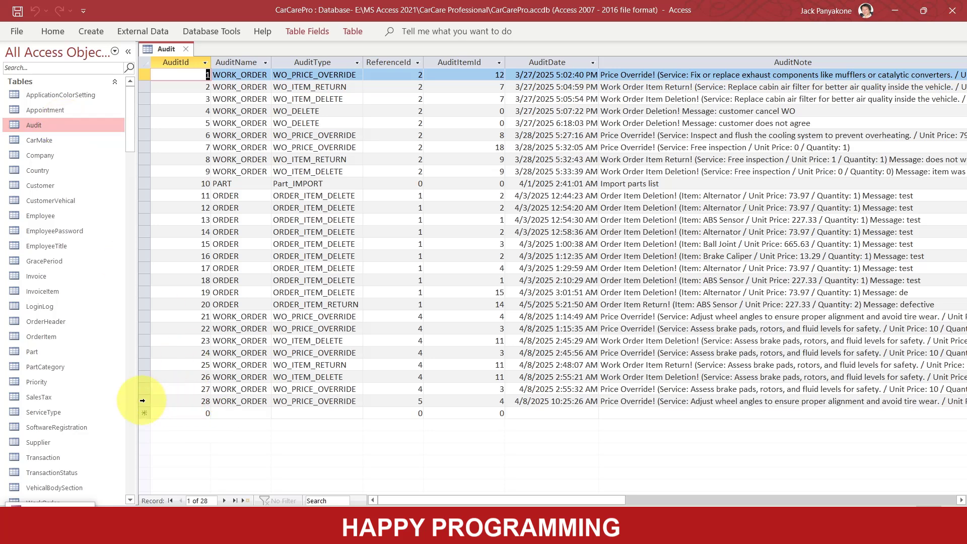
{"action": "left_click", "coordinate": [145, 400]}
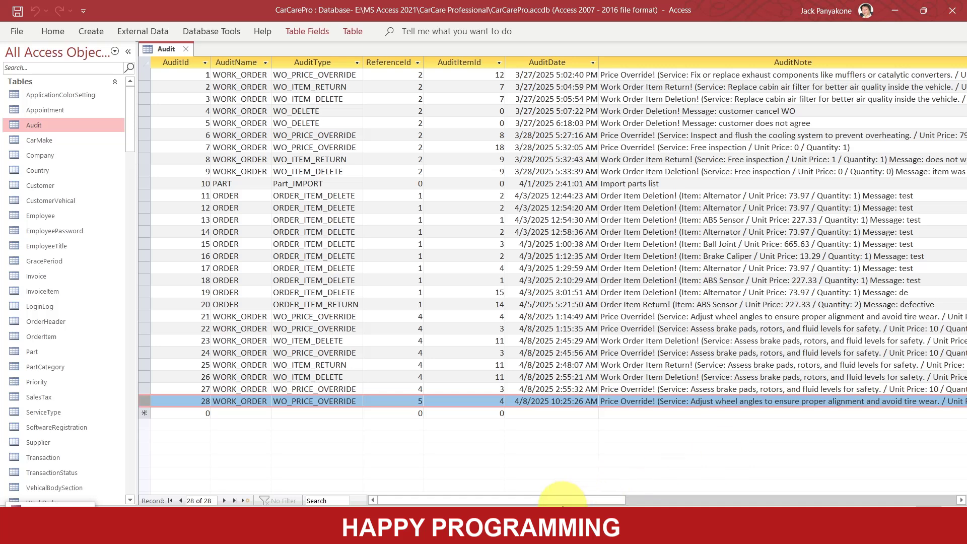
{"action": "left_click_drag", "start_coordinate": [535, 500], "coordinate": [617, 499]}
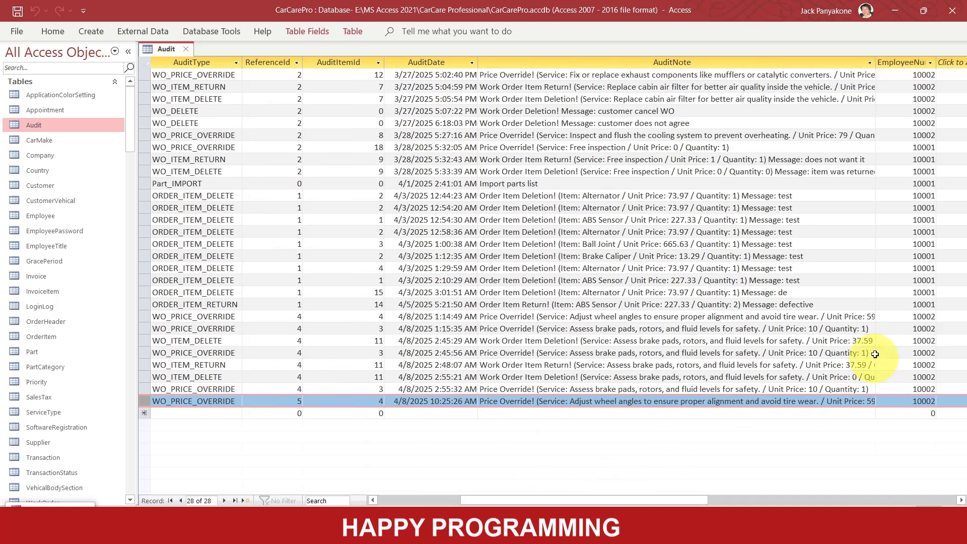
{"action": "left_click", "coordinate": [838, 401]}
{"action": "left_click", "coordinate": [465, 401]}
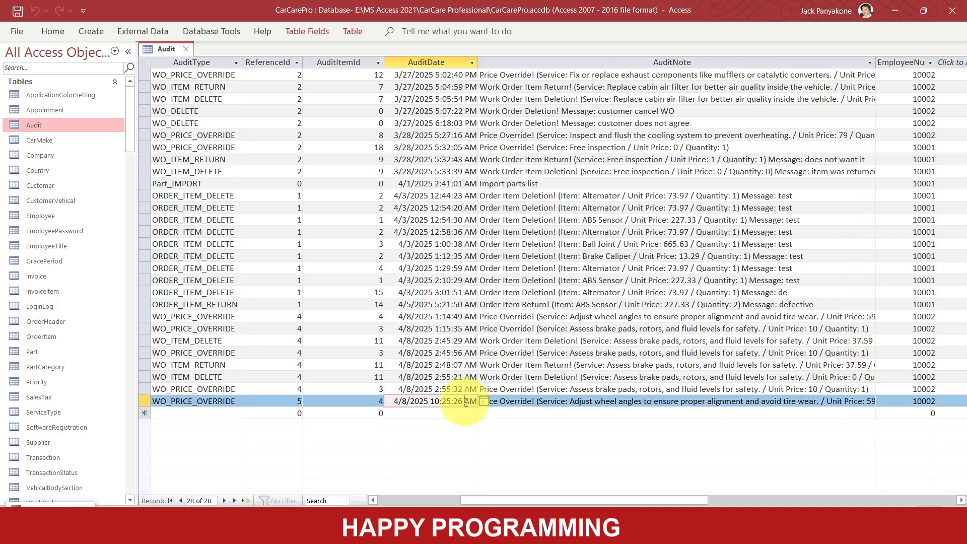
{"action": "key", "text": "Tab"}
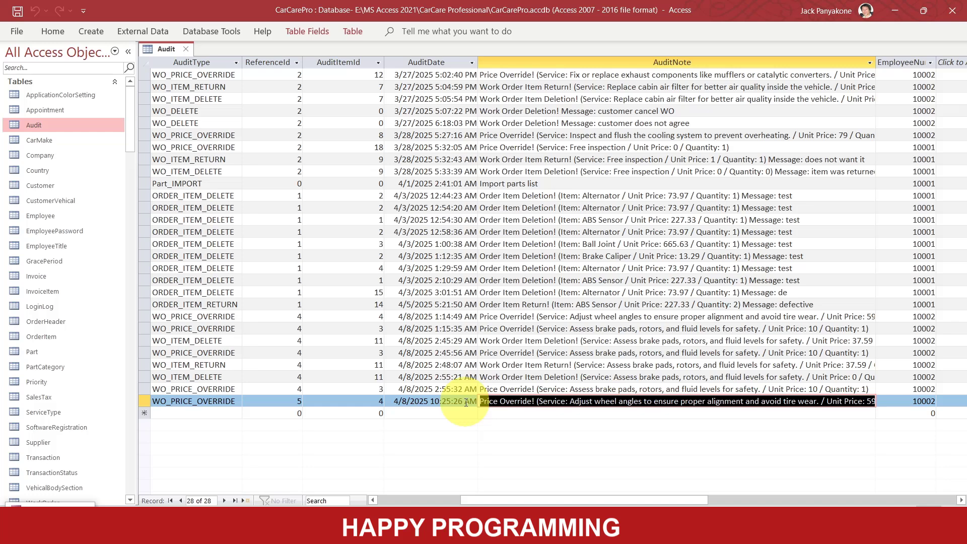
- Switch to Notepad++ and replace all text in the "new 4" document with the copied audit note, checking its unit price and quantity
{"action": "key", "text": "alt+Tab"}
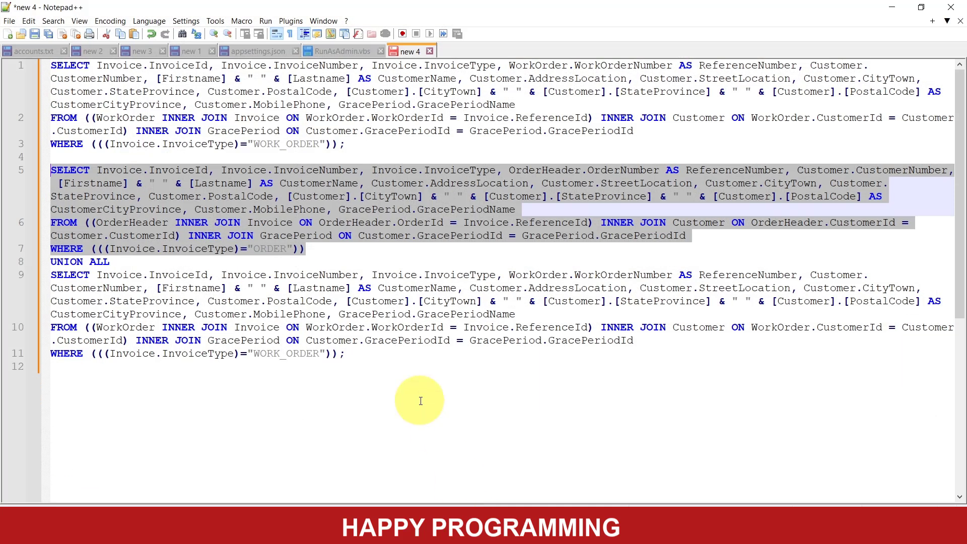
{"action": "left_click", "coordinate": [420, 400]}
{"action": "key", "text": "ctrl+a"}
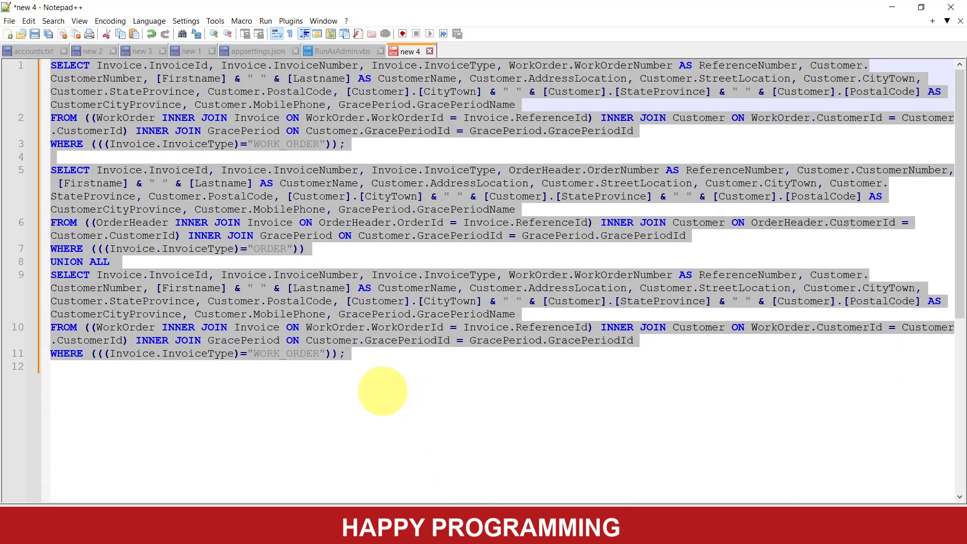
{"action": "key", "text": "Delete"}
{"action": "type", "text": "Price Override! (Service: Adjust wheel angles to ensure proper alignment and avoid tire wear. / Unit Price: 59 / Quantity: 1)"}
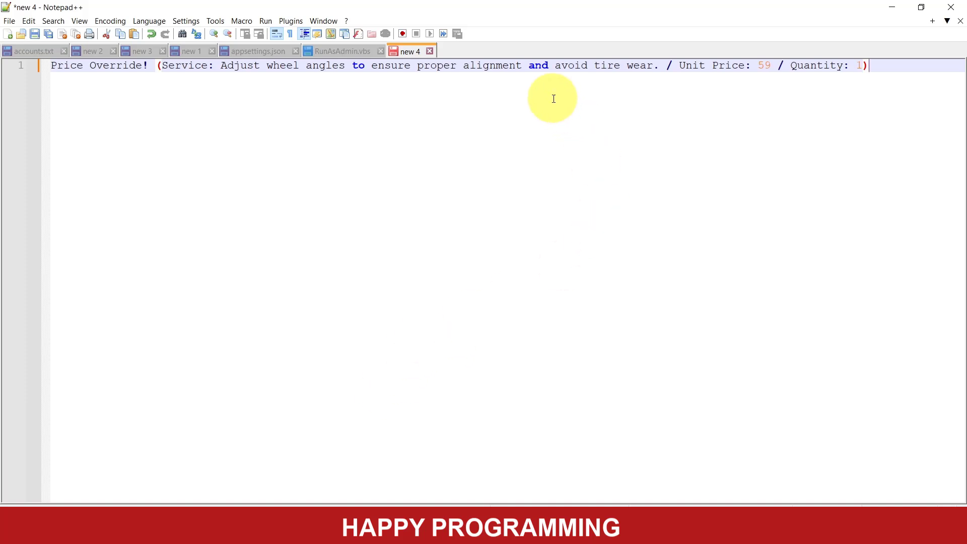
{"action": "double_click", "coordinate": [764, 65]}
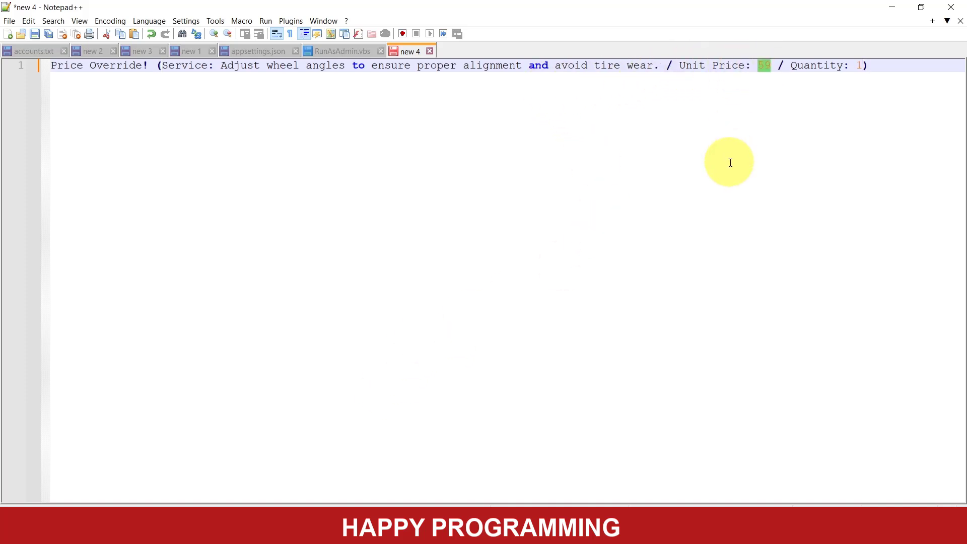
{"action": "left_click", "coordinate": [859, 65]}
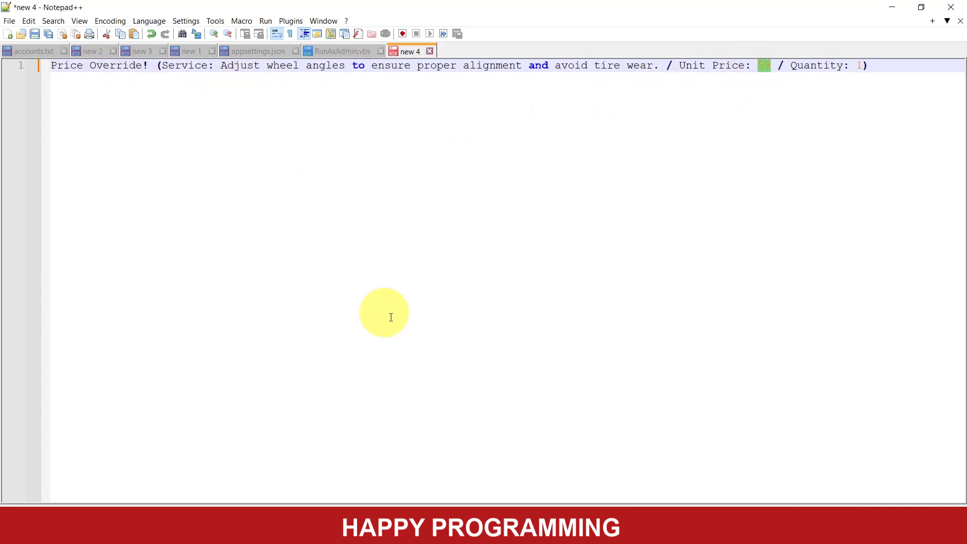
- Switch back to the Access database and close the Audit table
{"action": "left_click", "coordinate": [445, 532]}
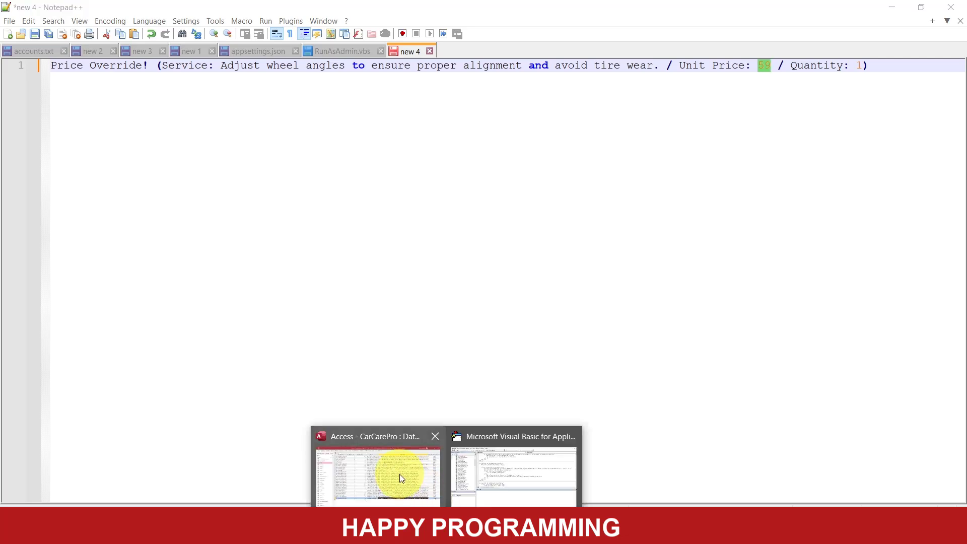
{"action": "left_click", "coordinate": [400, 473]}
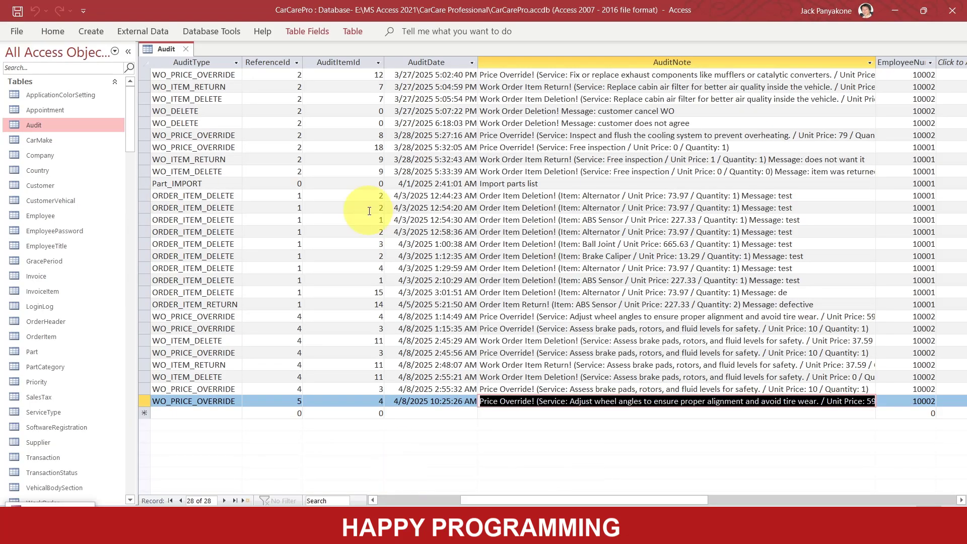
{"action": "left_click", "coordinate": [187, 48]}
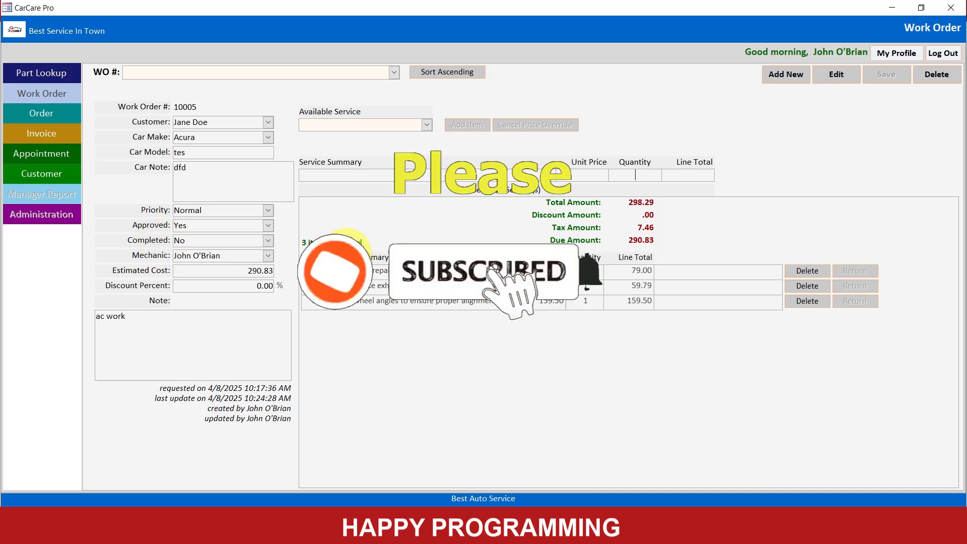
- Open the Invoice table, review its existing invoices before completing the work order, and close it
{"action": "left_click", "coordinate": [887, 11]}
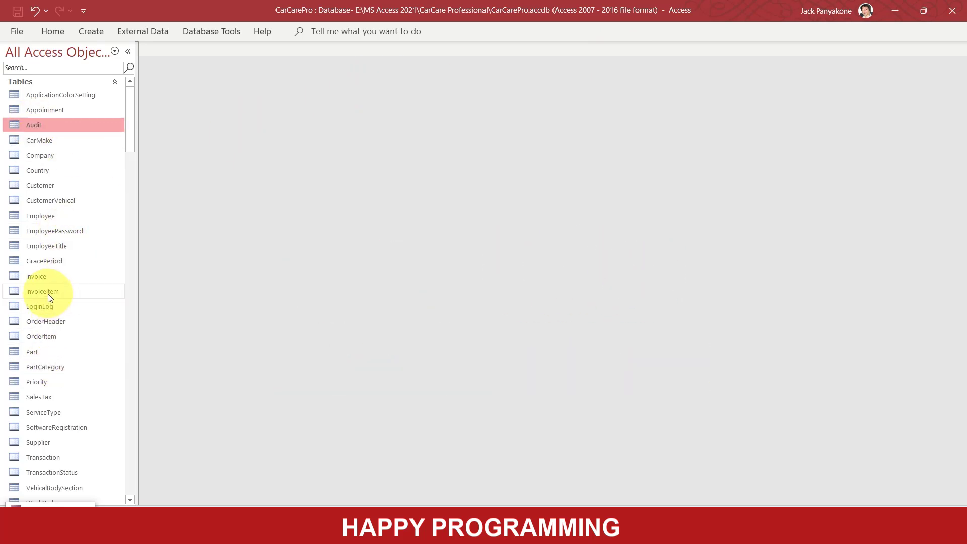
{"action": "double_click", "coordinate": [40, 277]}
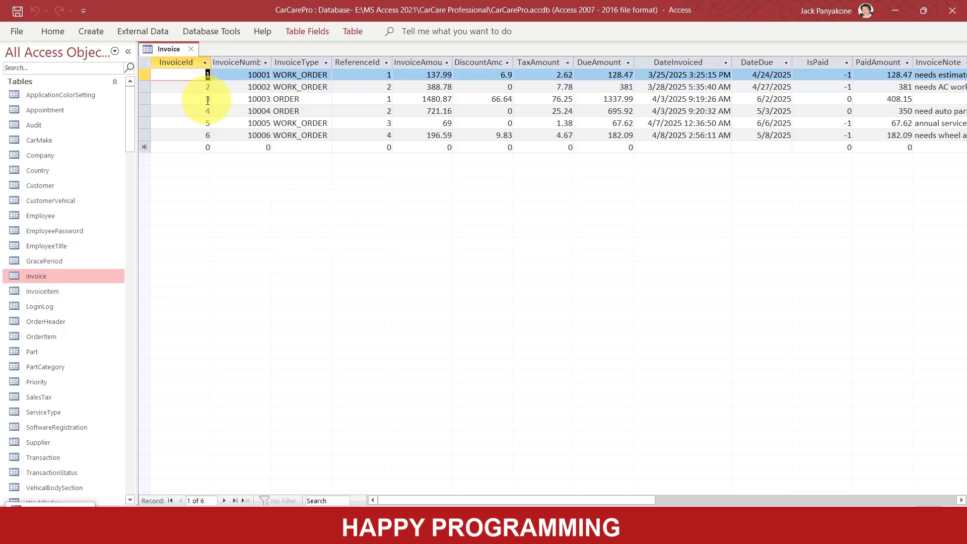
{"action": "left_click", "coordinate": [190, 49]}
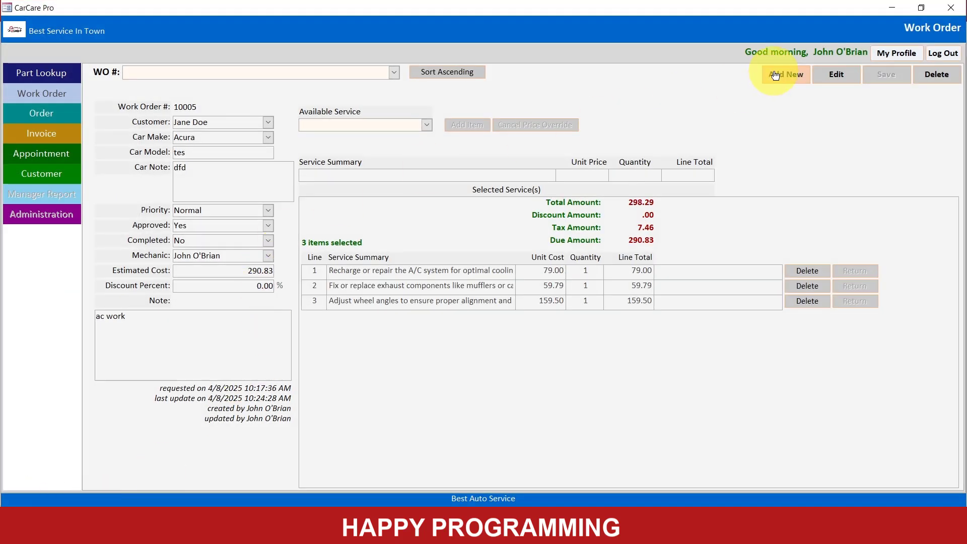
- Edit the work order, set Completed to Yes and save it
{"action": "left_click", "coordinate": [852, 77]}
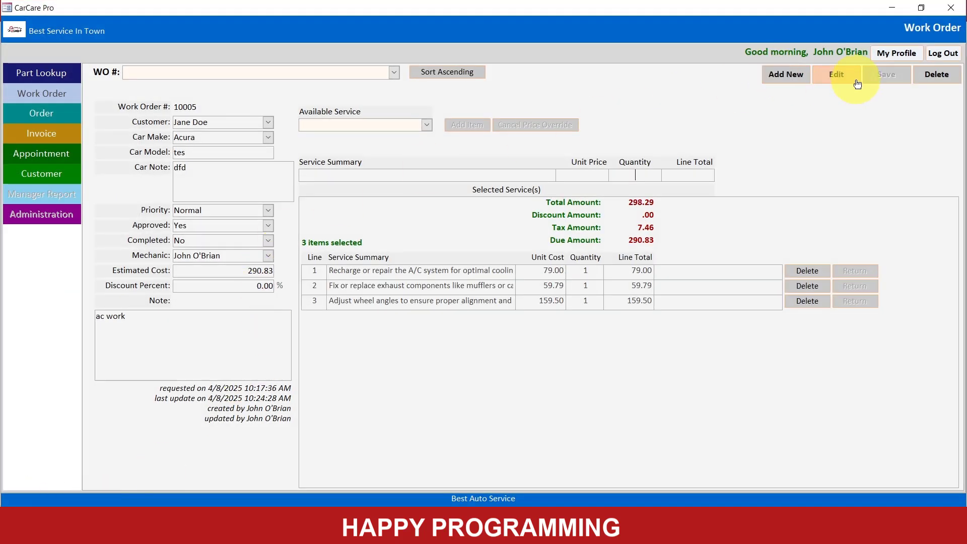
{"action": "left_click", "coordinate": [265, 241]}
{"action": "left_click", "coordinate": [224, 254]}
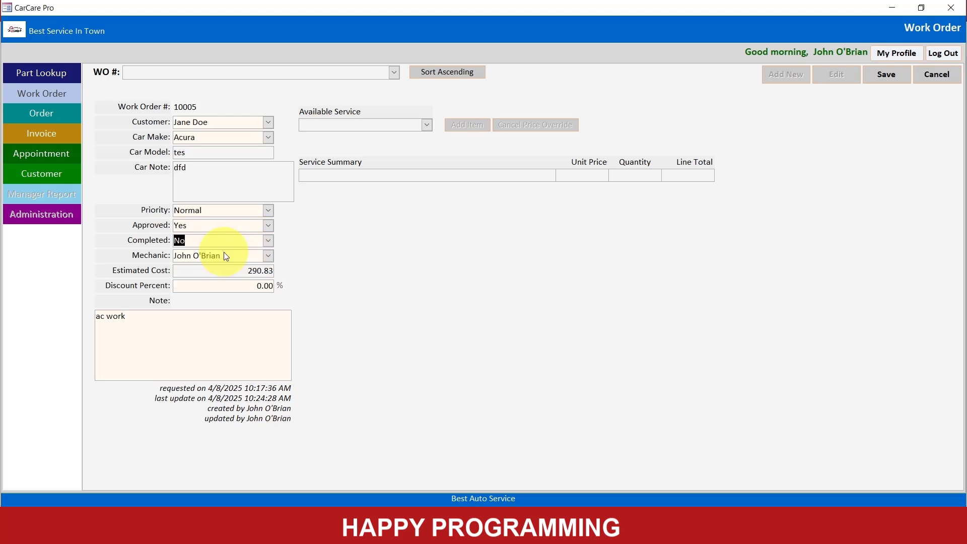
{"action": "left_click", "coordinate": [900, 79]}
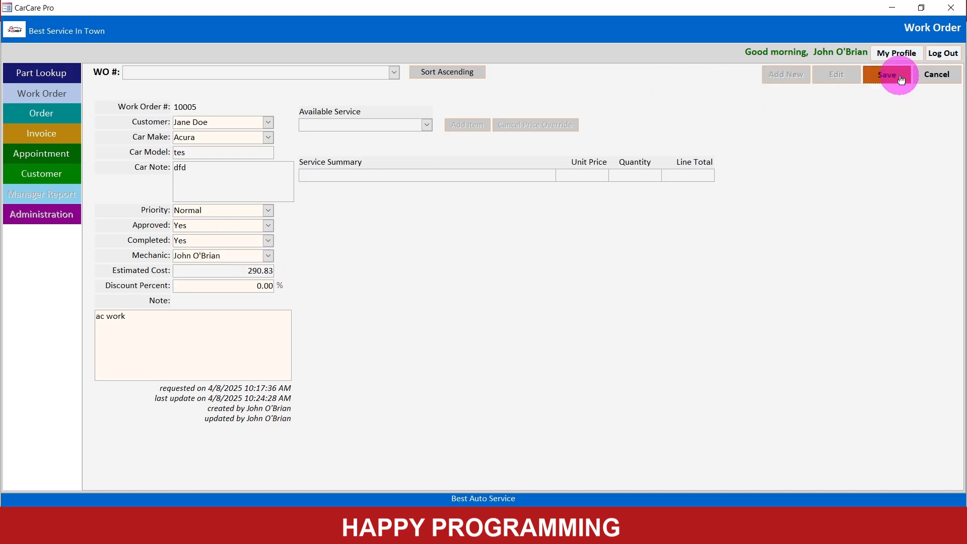
- Switch to the Access database, open the Invoice table, inspect the invoice generated by the completed work order, and close the table
{"action": "left_click", "coordinate": [891, 9]}
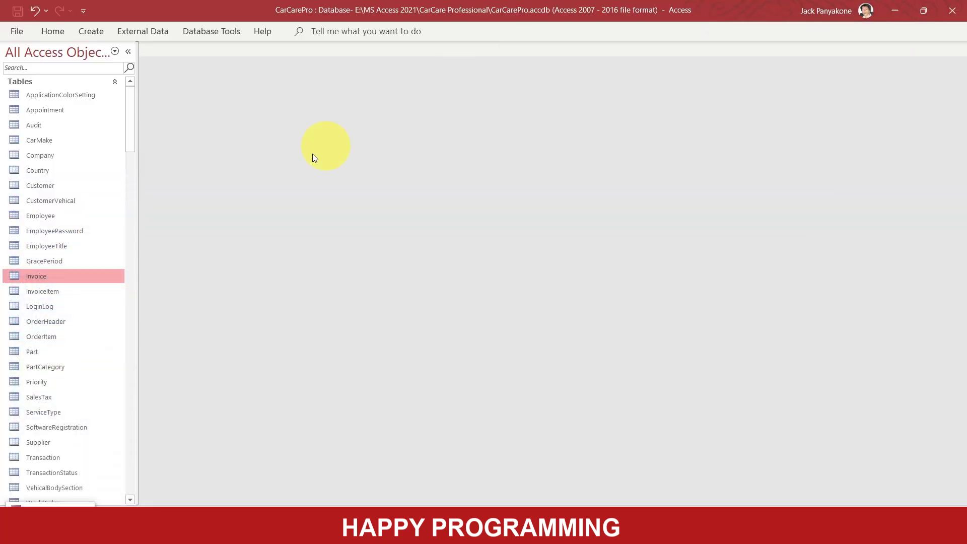
{"action": "double_click", "coordinate": [37, 278]}
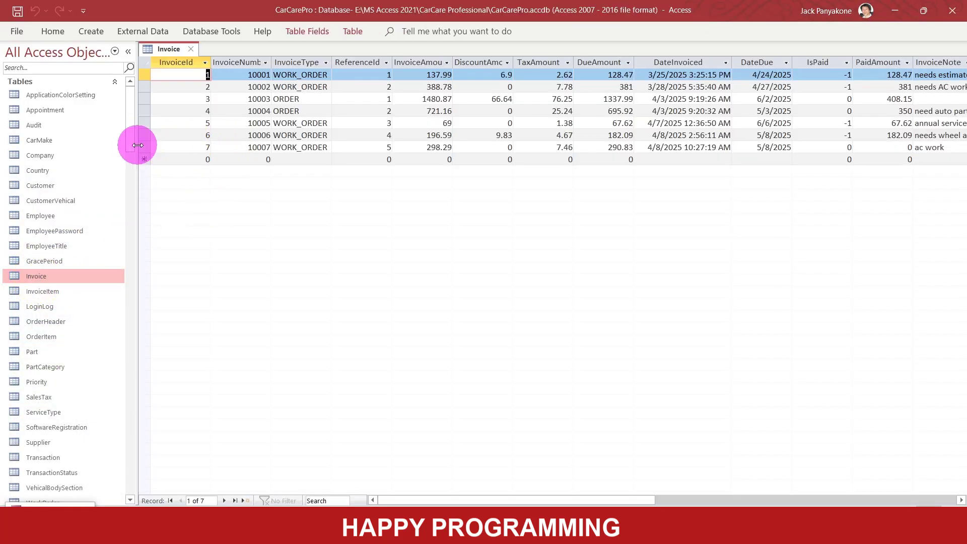
{"action": "left_click", "coordinate": [138, 145]}
{"action": "left_click", "coordinate": [142, 146]}
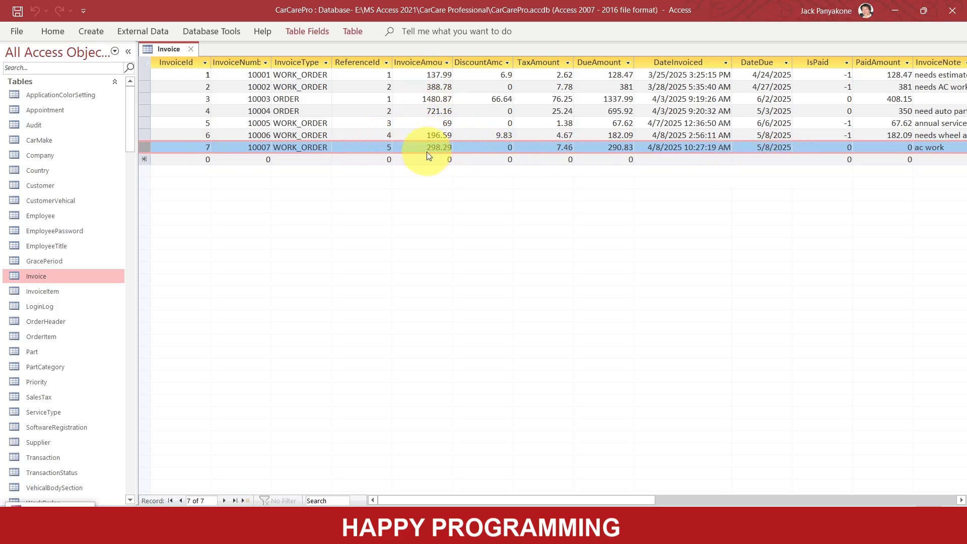
{"action": "left_click", "coordinate": [191, 49]}
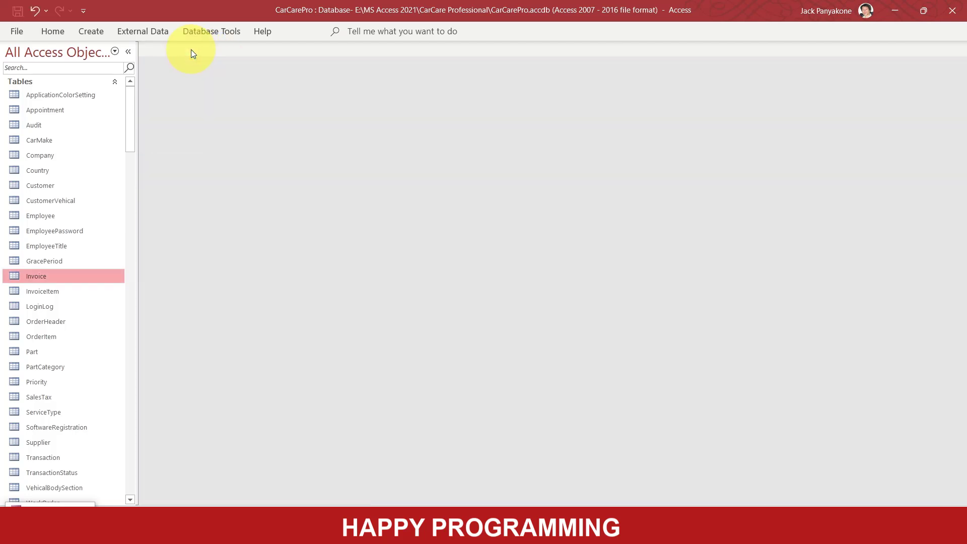
- Switch back to CarCare Pro and bring up the new A/C work invoice on the Invoice form
{"action": "left_click", "coordinate": [49, 501]}
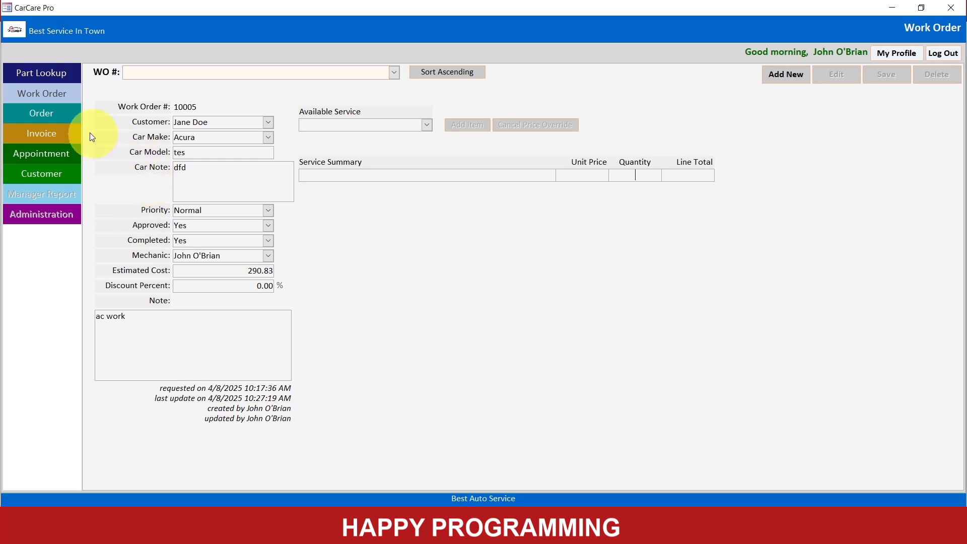
{"action": "left_click", "coordinate": [32, 128]}
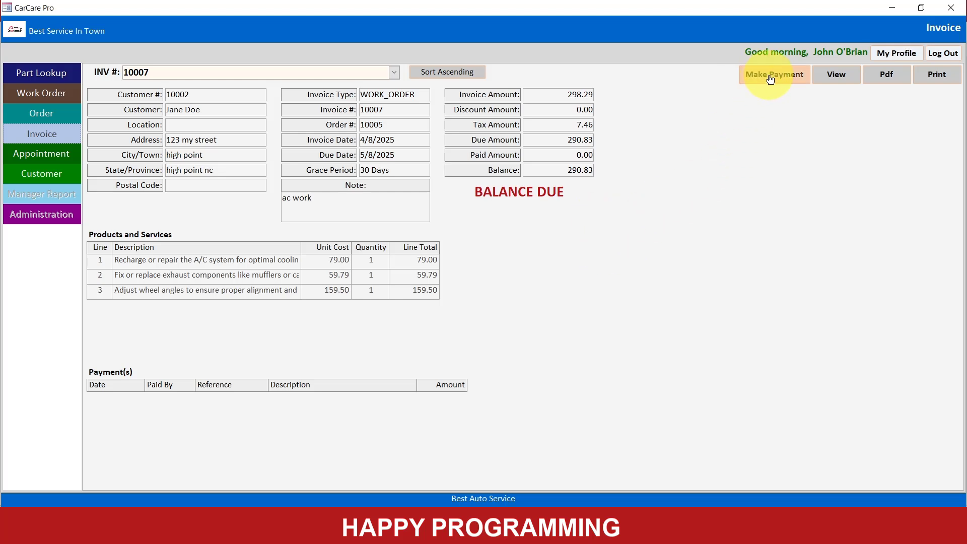
- Switch to the Access database, open the Transaction table, and check its transaction IDs for a gap in the numbering
{"action": "left_click", "coordinate": [892, 11]}
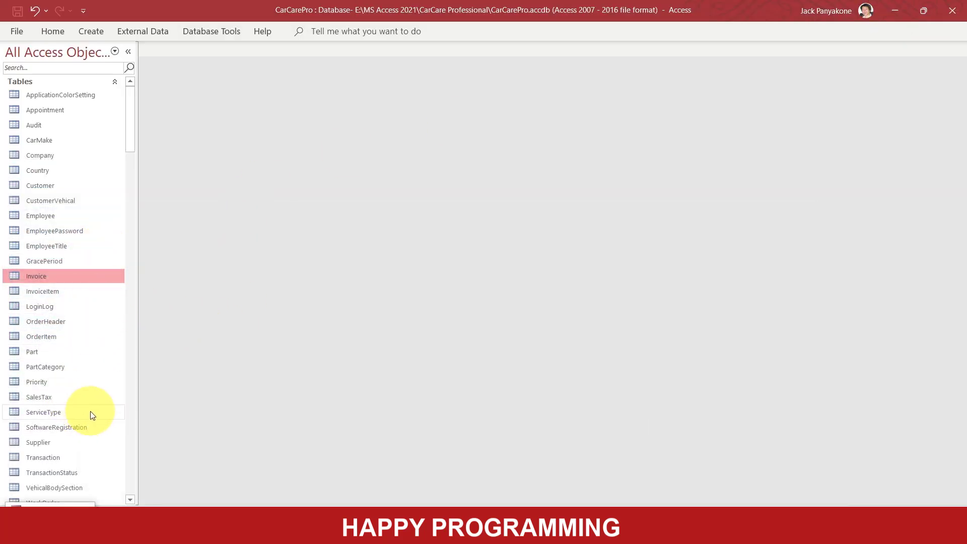
{"action": "scroll", "coordinate": [89, 411], "scroll_direction": "down", "scroll_amount": 2}
{"action": "double_click", "coordinate": [45, 372]}
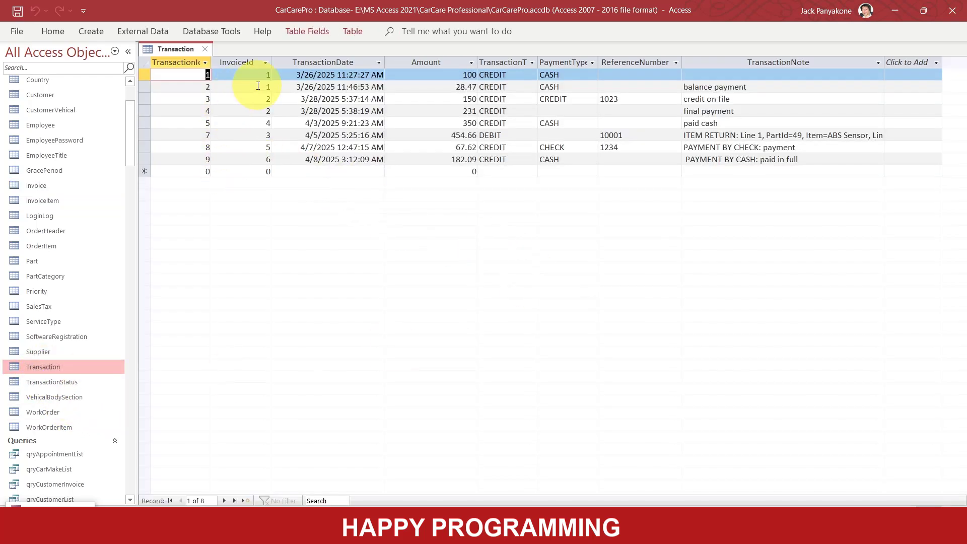
{"action": "key", "text": "Down"}
{"action": "key", "text": "Down"}
{"action": "key", "text": "Down"}
{"action": "key", "text": "Down"}
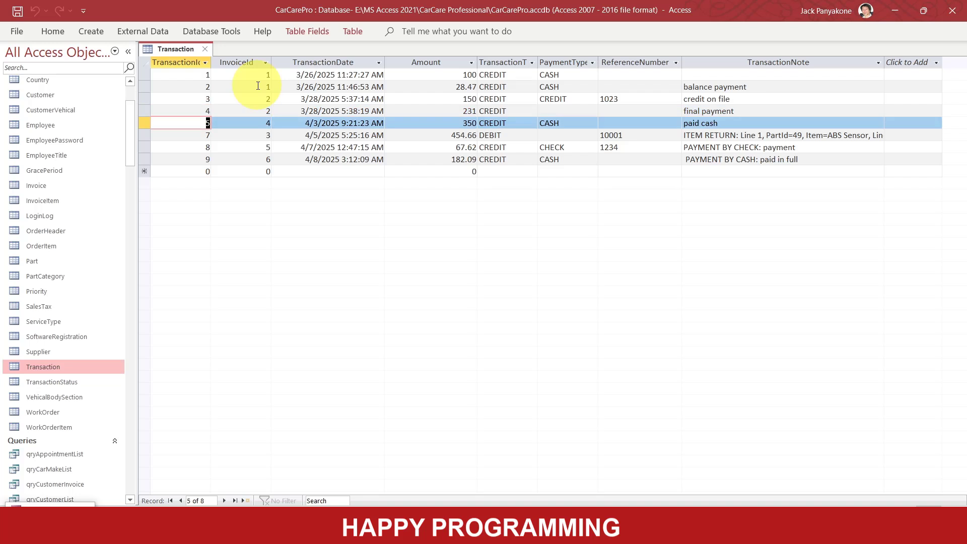
{"action": "key", "text": "Down"}
{"action": "key", "text": "Down"}
{"action": "key", "text": "Down"}
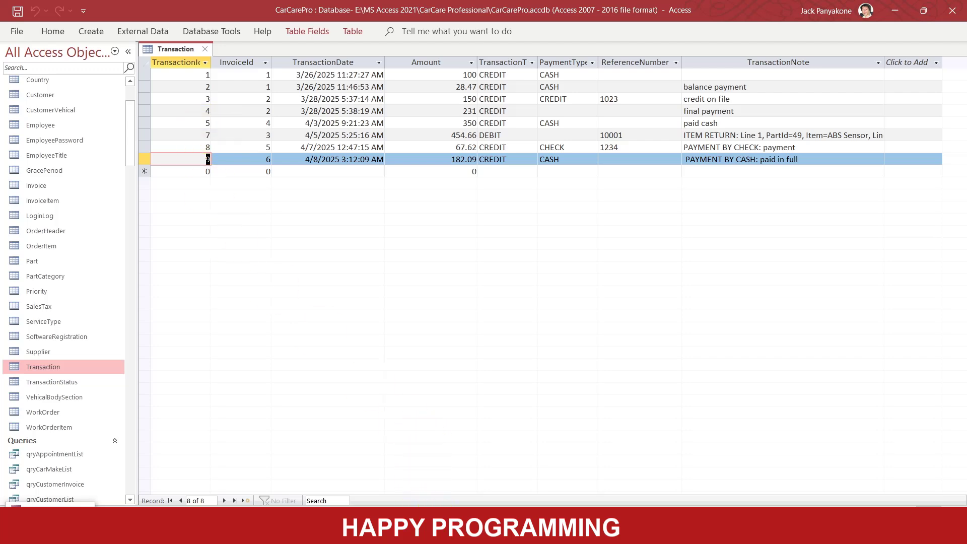
- Switch to the VBA editor, open the TransactionDbAccess module, and examine the "finding a gap" query in NewTransactionId
{"action": "left_click", "coordinate": [446, 532]}
{"action": "left_click", "coordinate": [501, 473]}
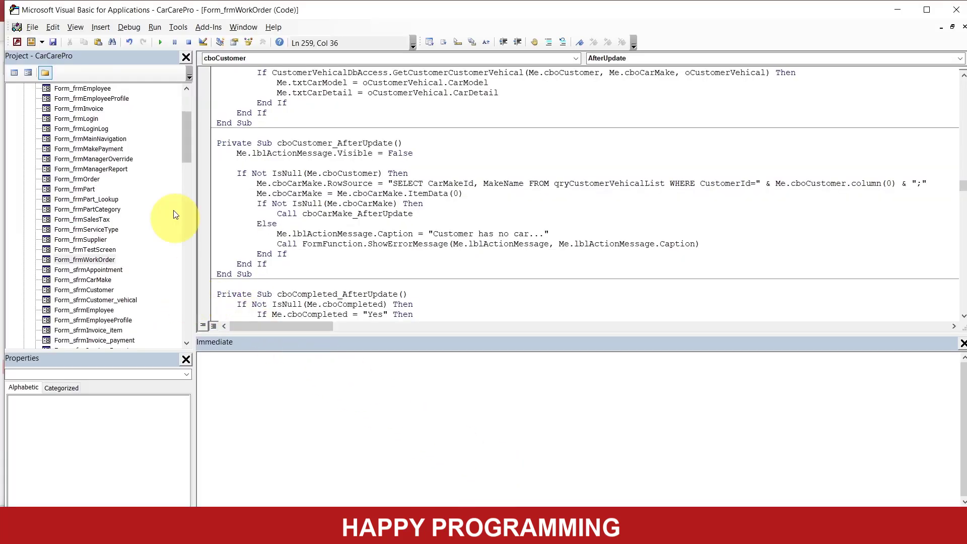
{"action": "left_click_drag", "start_coordinate": [188, 140], "coordinate": [165, 265]}
{"action": "double_click", "coordinate": [93, 301]}
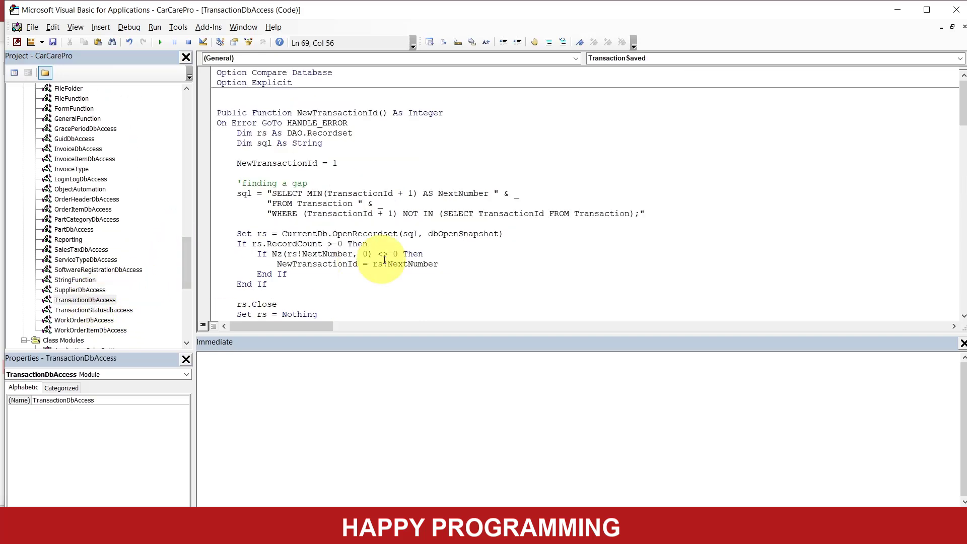
{"action": "double_click", "coordinate": [265, 184]}
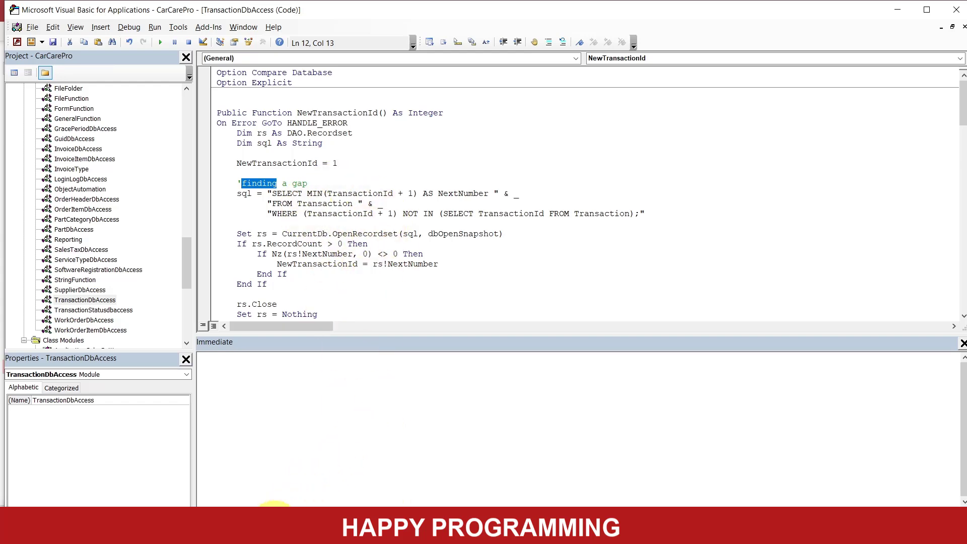
- Return to the Access database window and close the Transaction table
{"action": "left_click", "coordinate": [447, 532]}
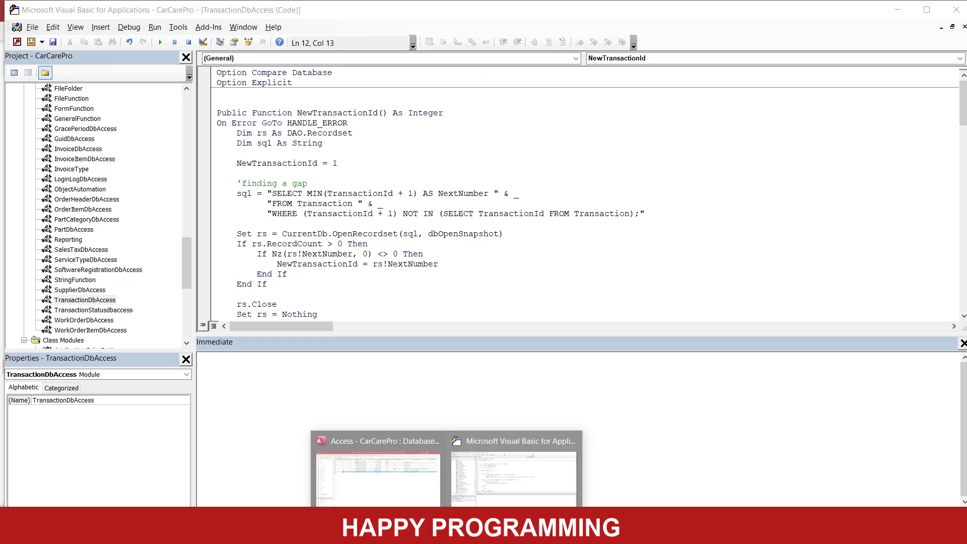
{"action": "left_click", "coordinate": [487, 472]}
{"action": "left_click", "coordinate": [447, 531]}
{"action": "left_click", "coordinate": [410, 483]}
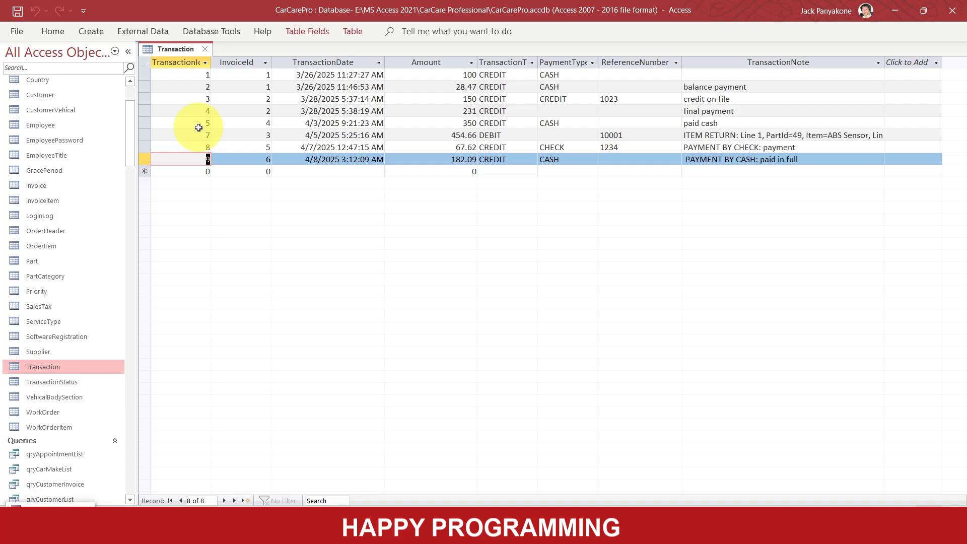
{"action": "left_click", "coordinate": [205, 49]}
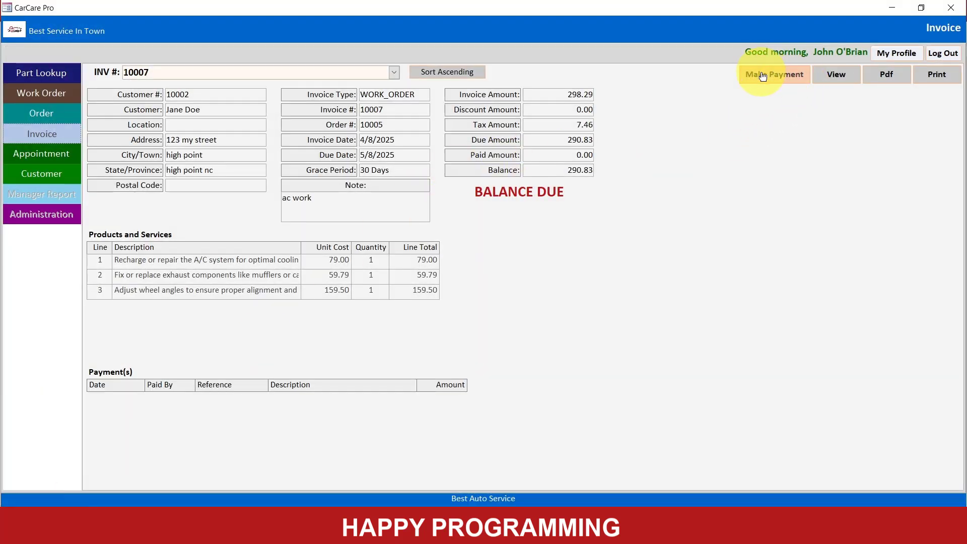
- Make a 150.00 CASH payment on the open invoice in CarCare Pro with the note "partial payment"
{"action": "left_click", "coordinate": [762, 76]}
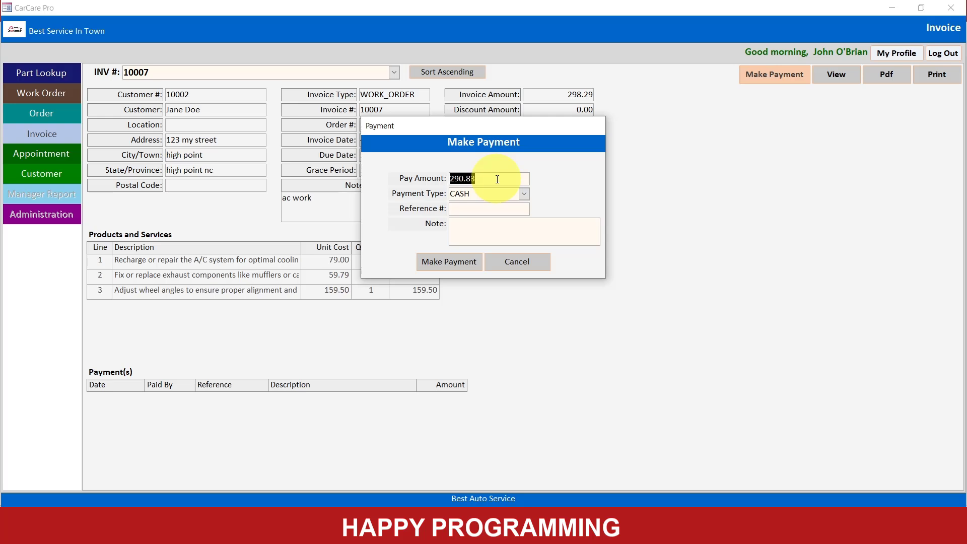
{"action": "type", "text": "150.00"}
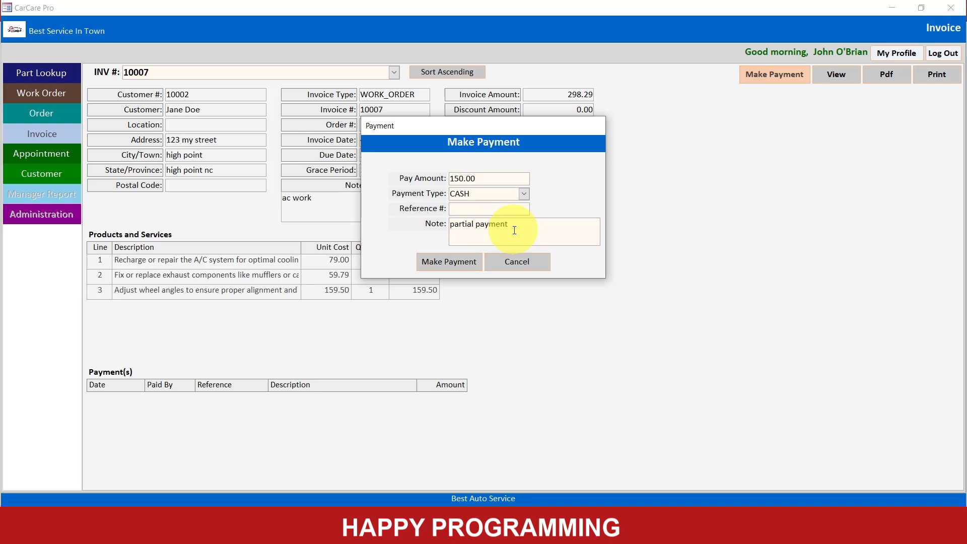
{"action": "left_click", "coordinate": [450, 260]}
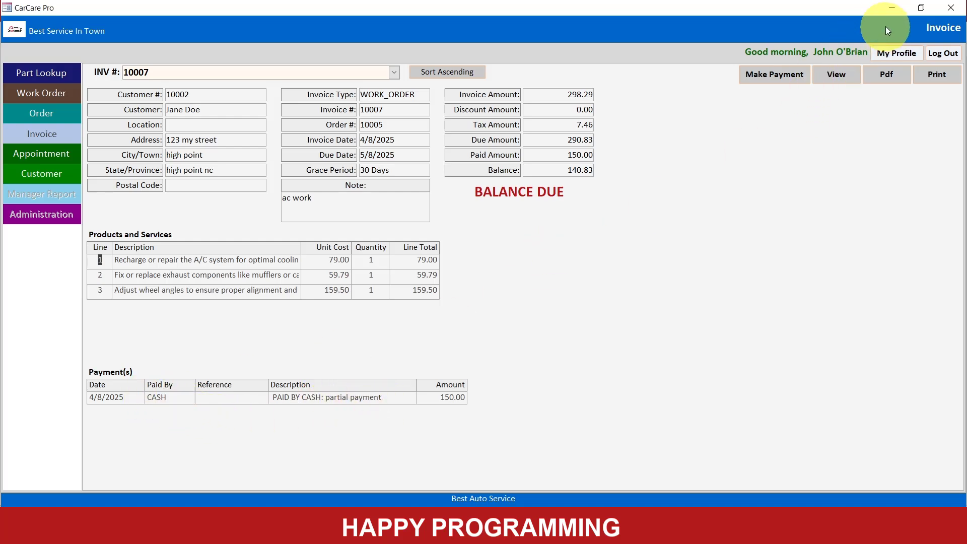
- Reopen the Transaction table in Access, check the ID and note recorded for the partial payment, and close the table
{"action": "left_click", "coordinate": [891, 9]}
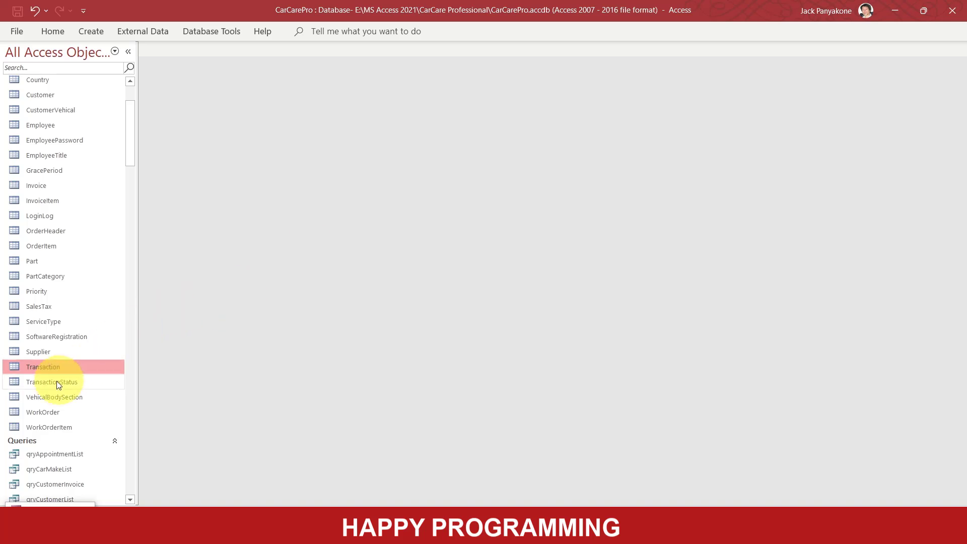
{"action": "double_click", "coordinate": [49, 369]}
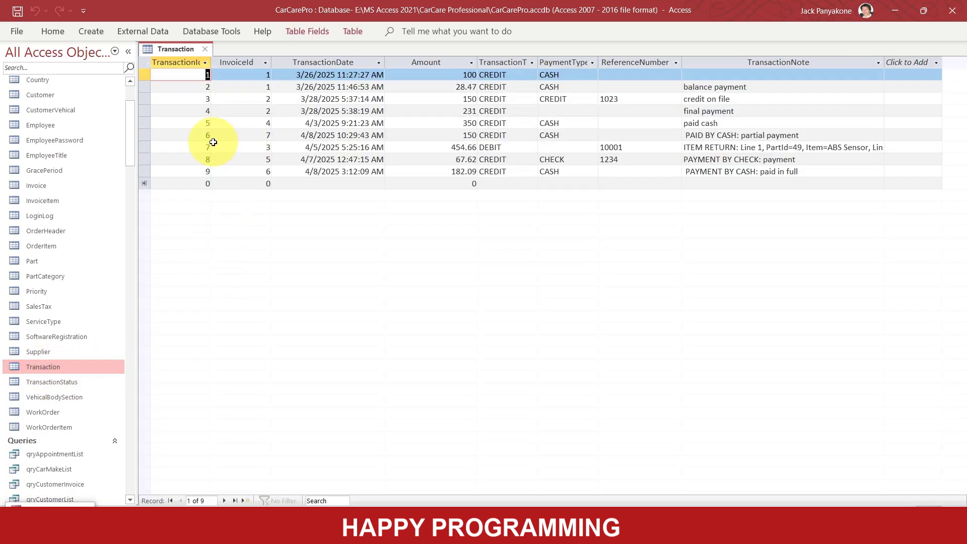
{"action": "left_click", "coordinate": [151, 136]}
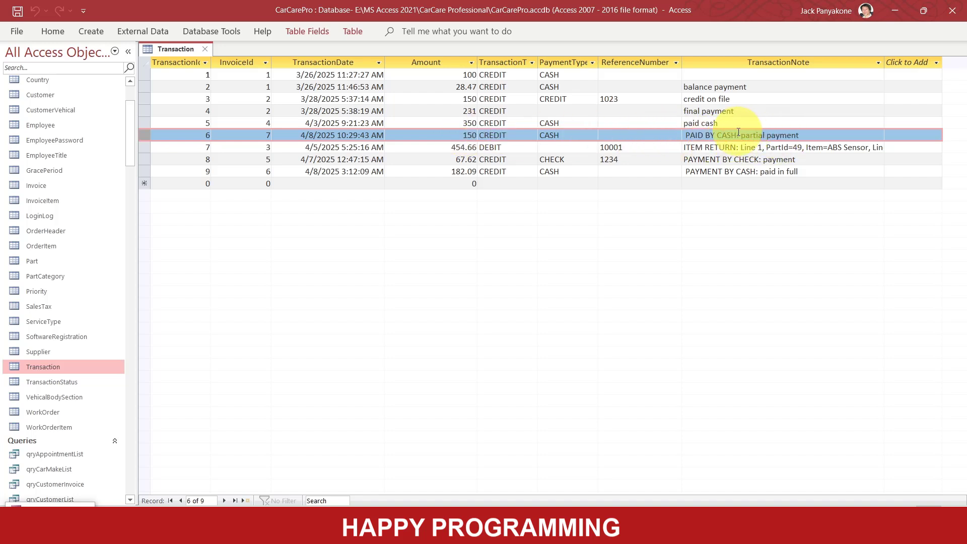
{"action": "left_click", "coordinate": [205, 48]}
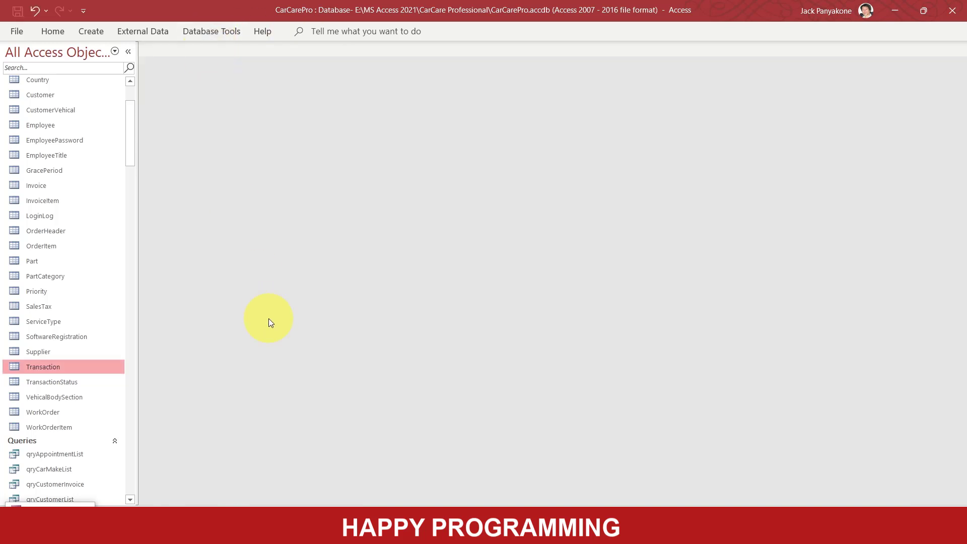
{"action": "double_click", "coordinate": [45, 366]}
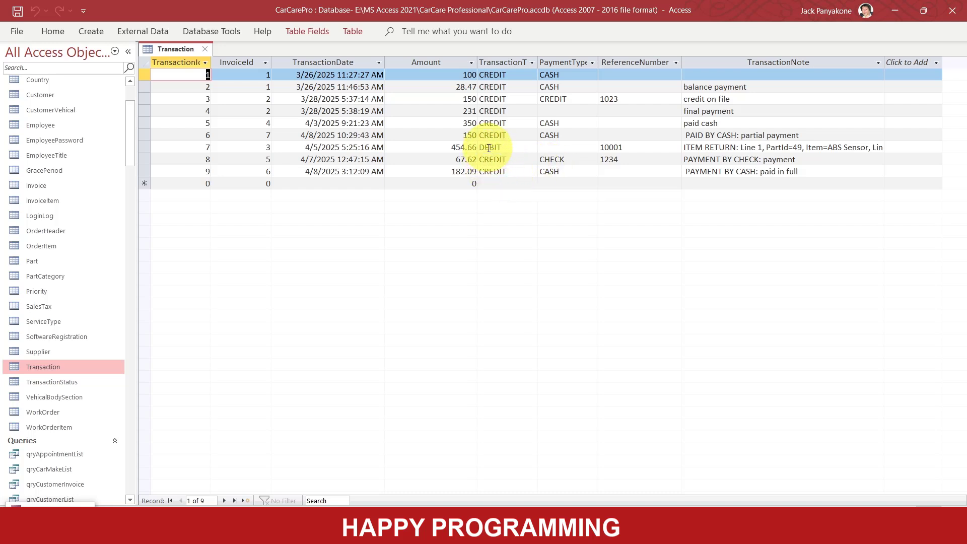
{"action": "left_click", "coordinate": [204, 50]}
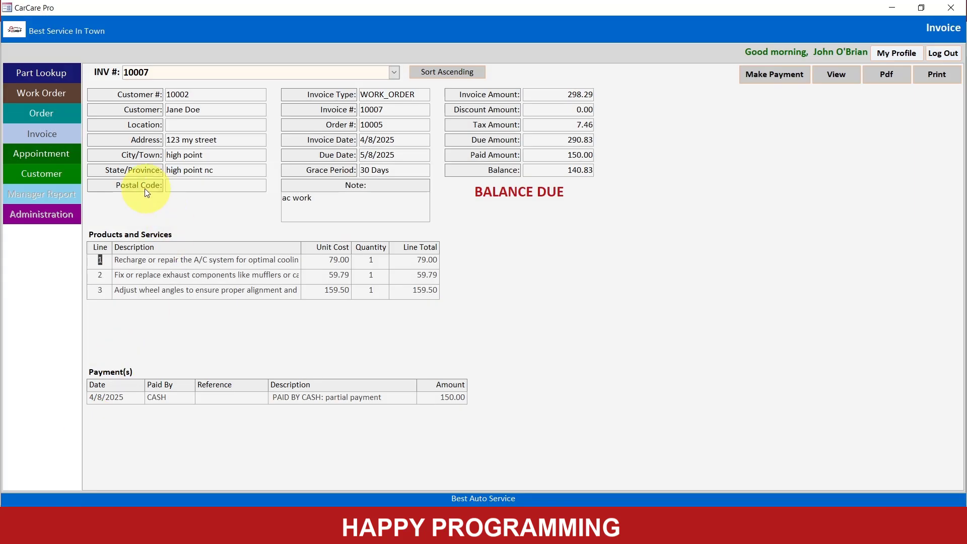
- Open CarCare Pro's Work Order form, look through earlier work orders, and load the newly completed A/C work order
{"action": "left_click", "coordinate": [50, 95]}
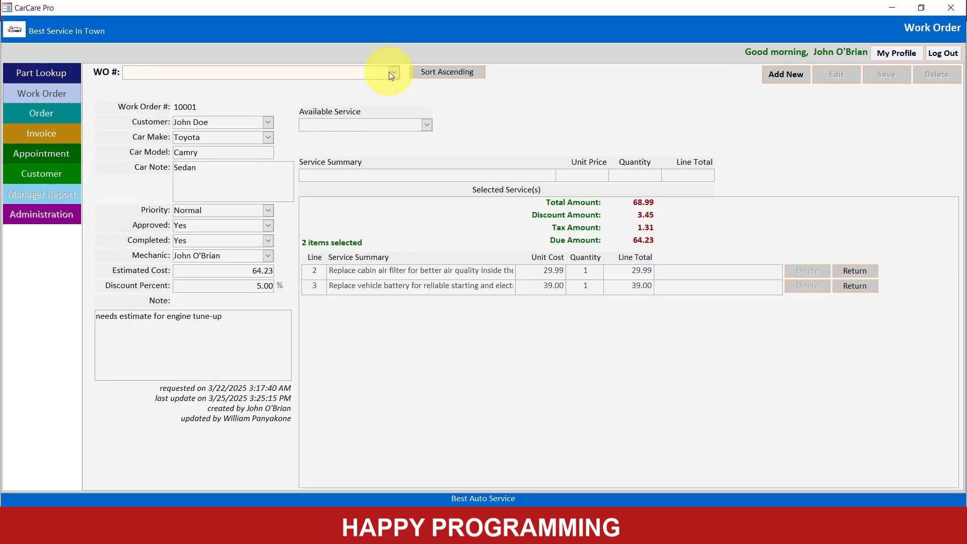
{"action": "left_click", "coordinate": [395, 73]}
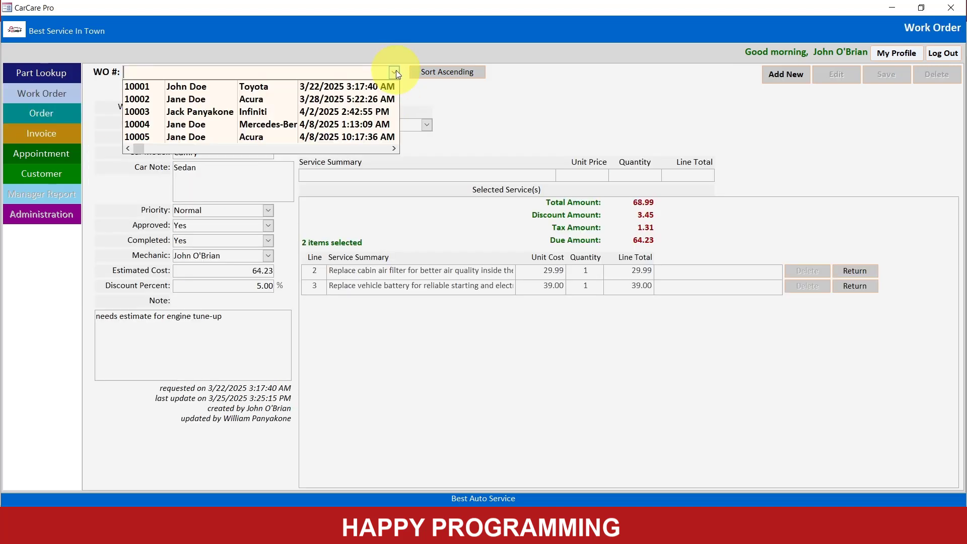
{"action": "left_click", "coordinate": [256, 126]}
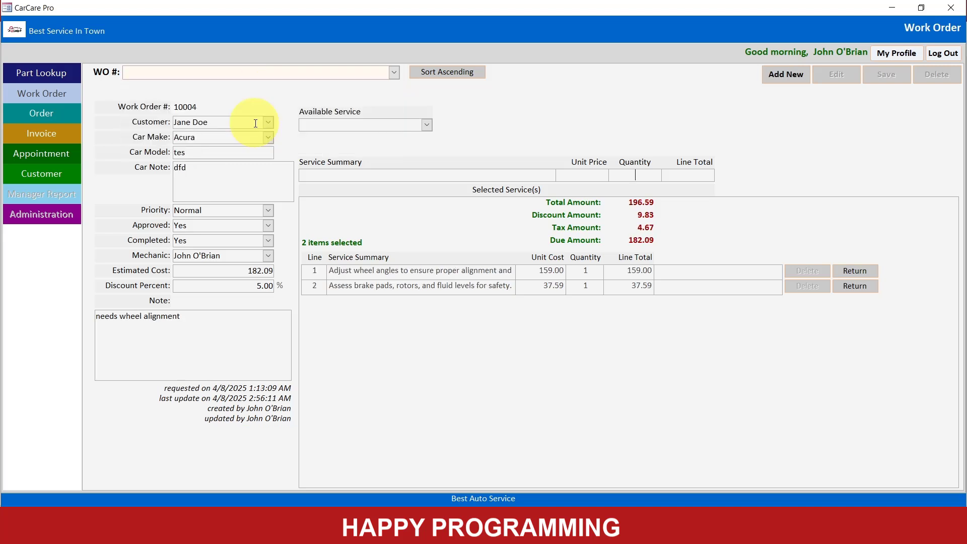
{"action": "left_click", "coordinate": [395, 75]}
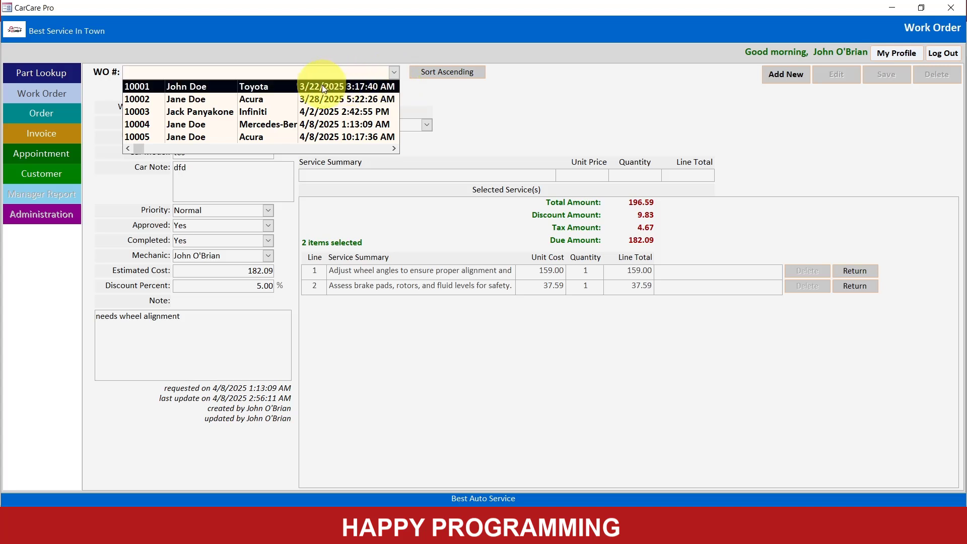
{"action": "left_click", "coordinate": [305, 98]}
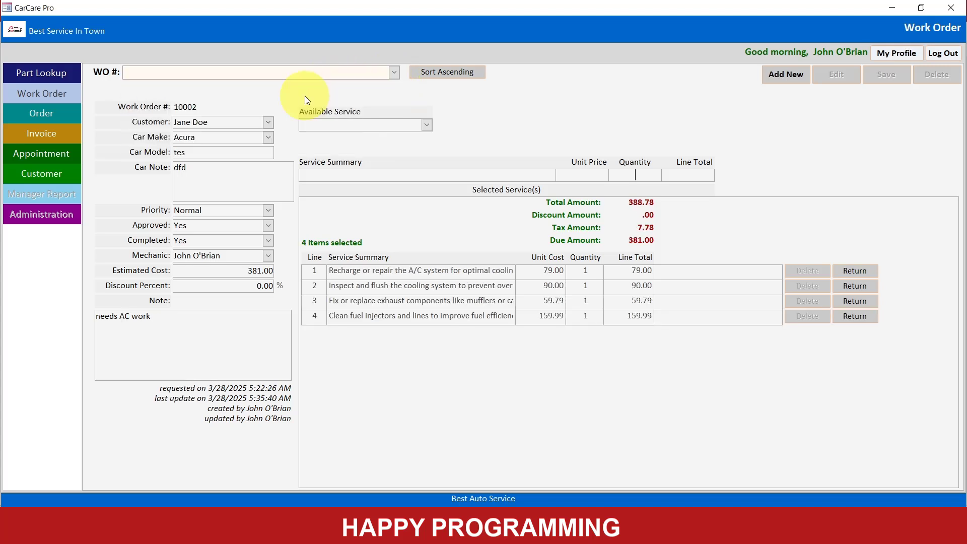
{"action": "left_click", "coordinate": [395, 72]}
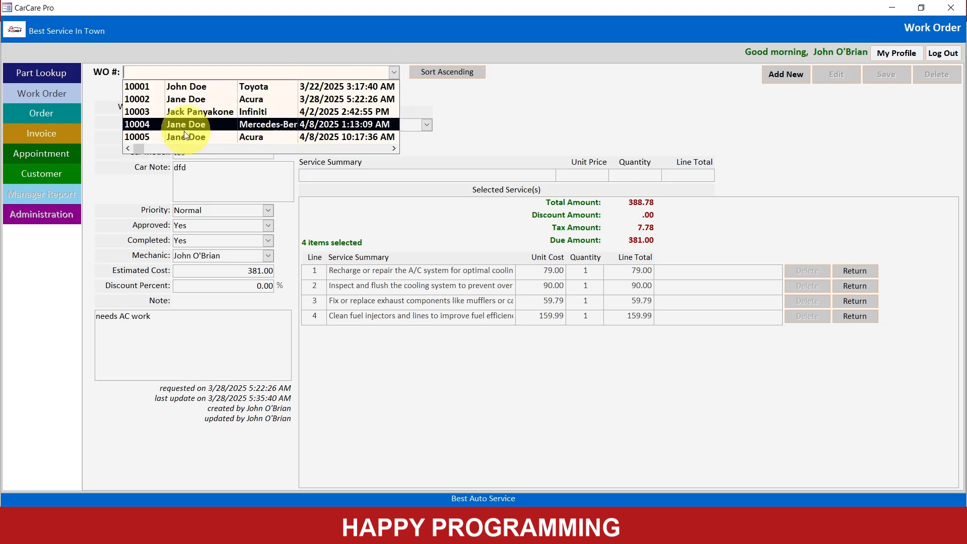
{"action": "left_click", "coordinate": [158, 137]}
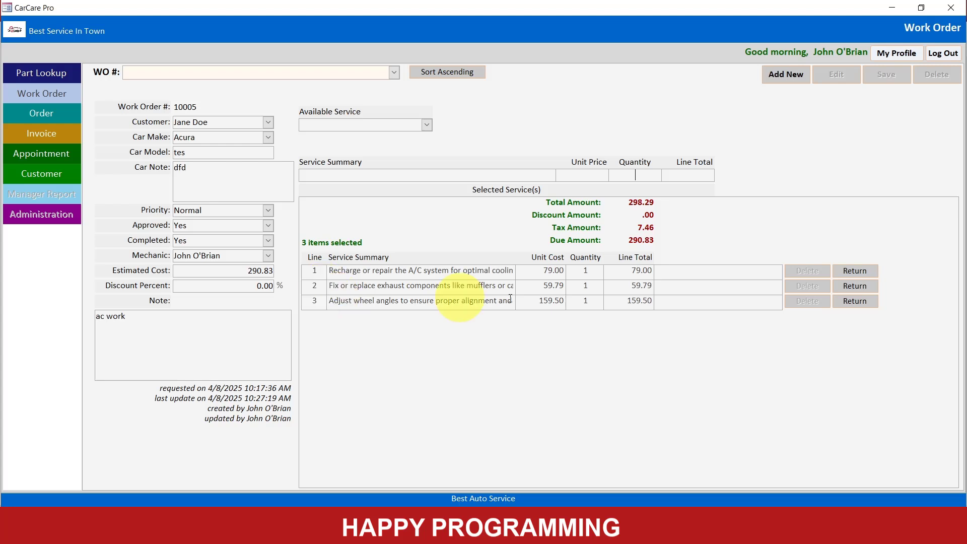
- Return the exhaust repair service on the work order with the note "customer didn't not approve this service"
{"action": "left_click", "coordinate": [856, 286]}
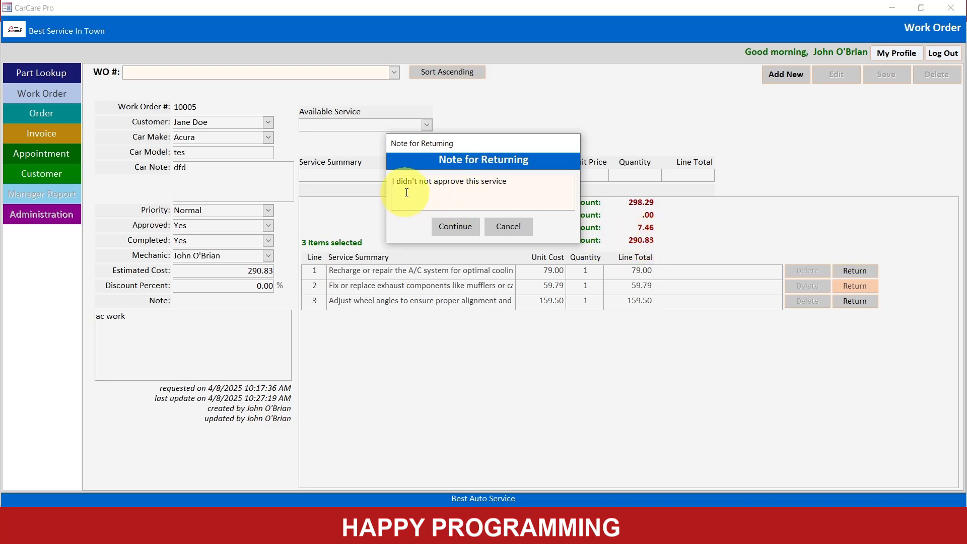
{"action": "left_click_drag", "start_coordinate": [417, 181], "coordinate": [361, 176]}
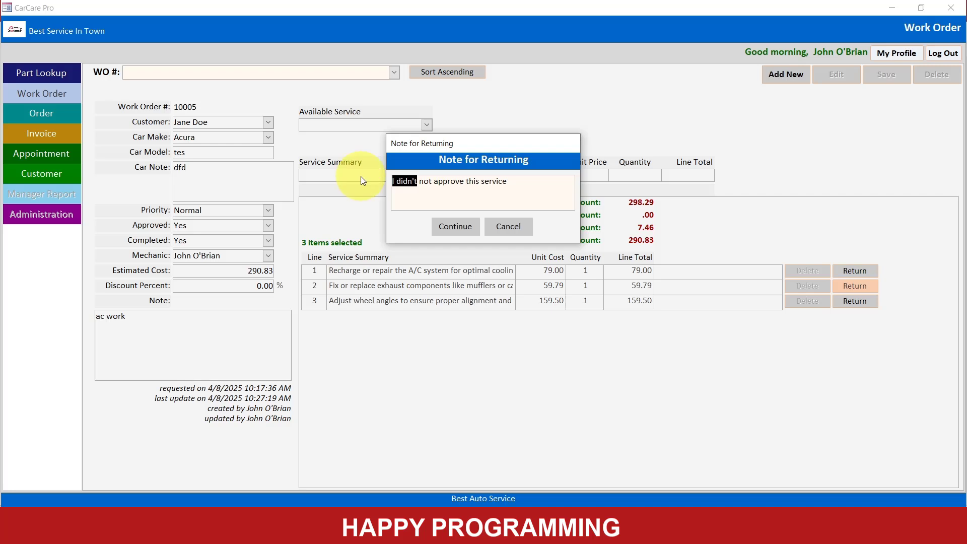
{"action": "key", "text": "Left"}
{"action": "type", "text": "custome"}
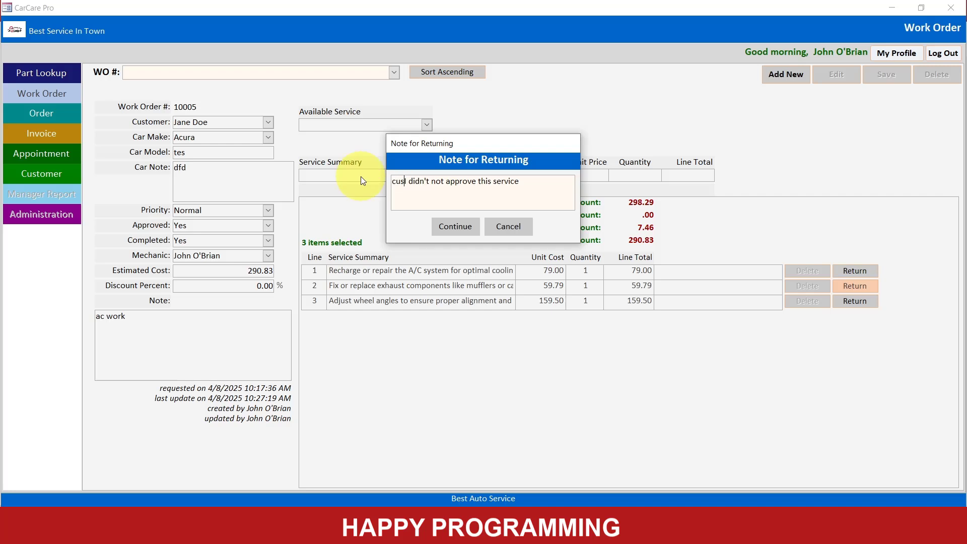
{"action": "type", "text": "r"}
{"action": "key", "text": "Delete"}
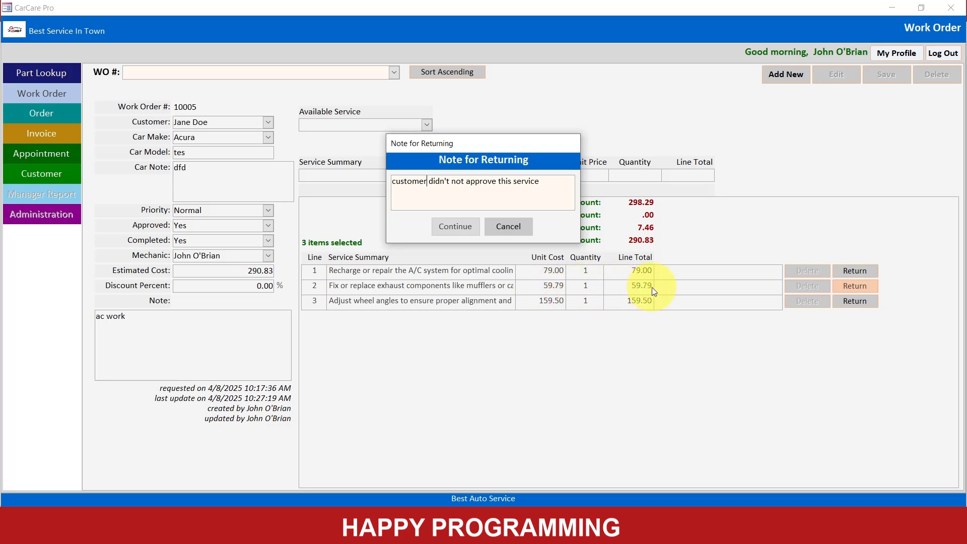
{"action": "left_click", "coordinate": [454, 226]}
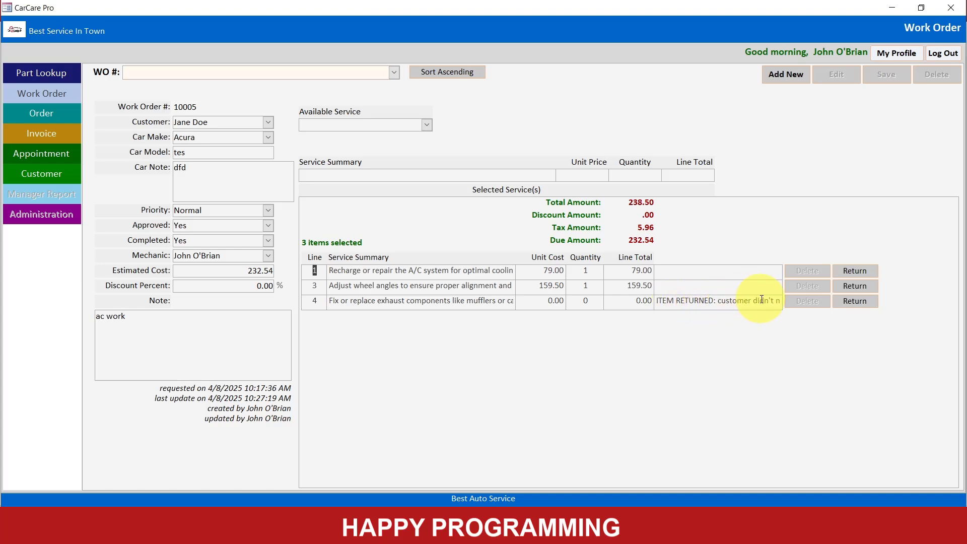
- Switch to the Access database, open the Audit table, and check the newest item-return and price-override records
{"action": "left_click", "coordinate": [890, 11]}
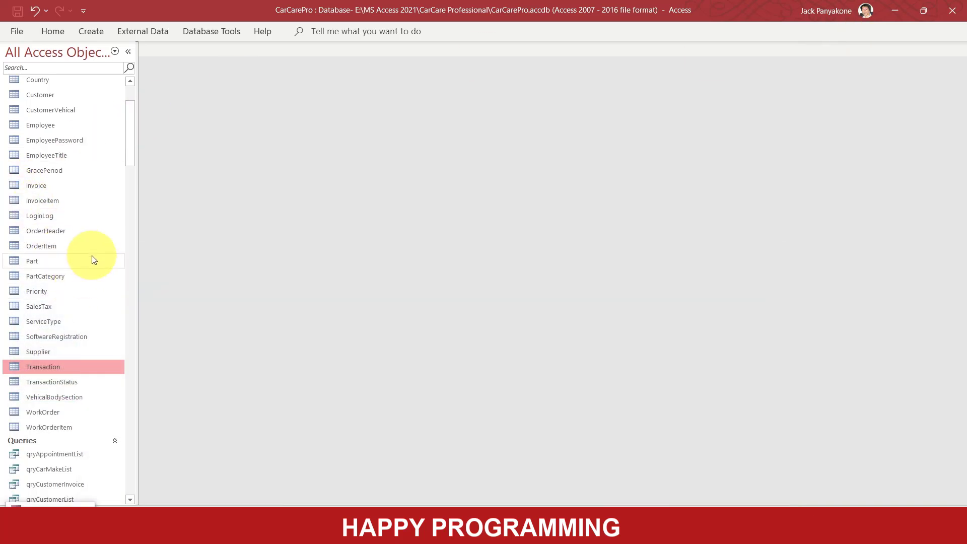
{"action": "scroll", "coordinate": [92, 260], "scroll_direction": "up", "scroll_amount": 2}
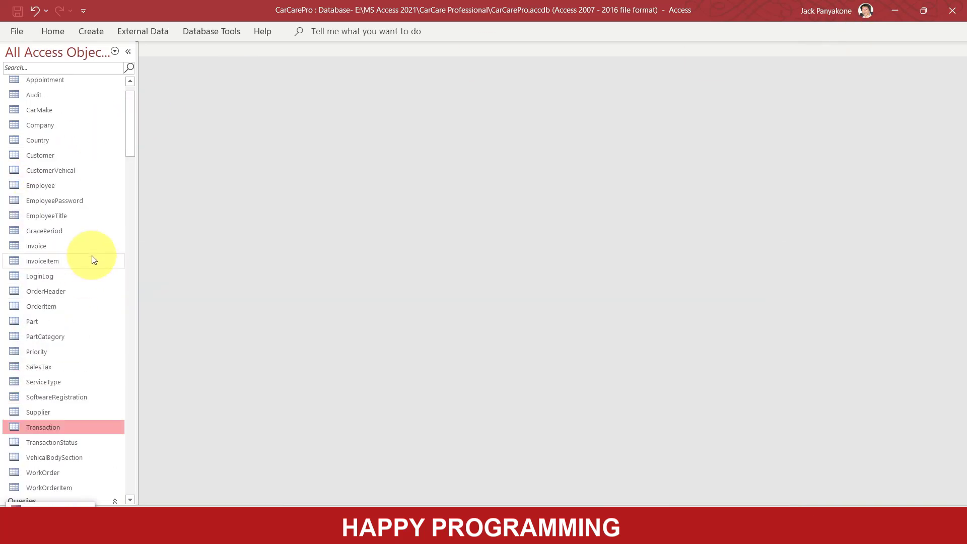
{"action": "double_click", "coordinate": [45, 98]}
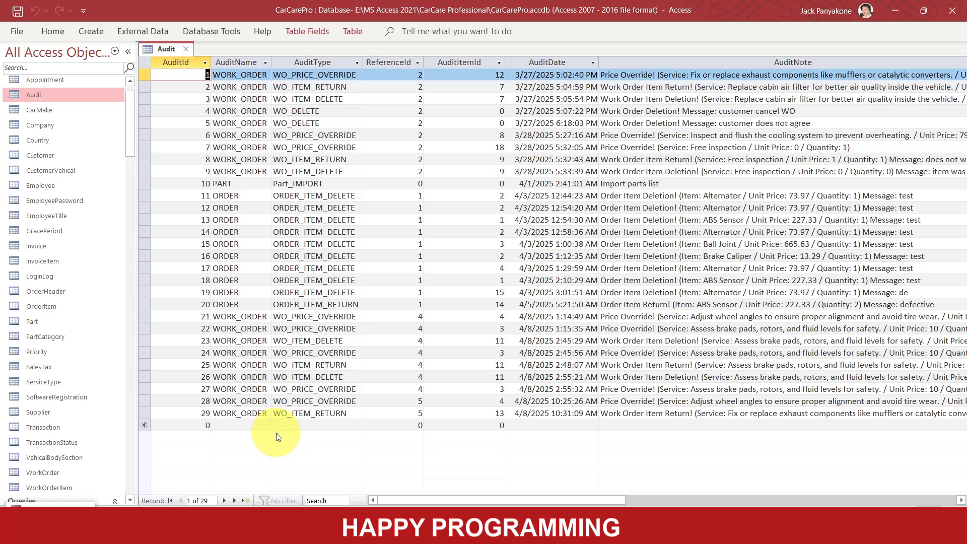
{"action": "left_click", "coordinate": [144, 413]}
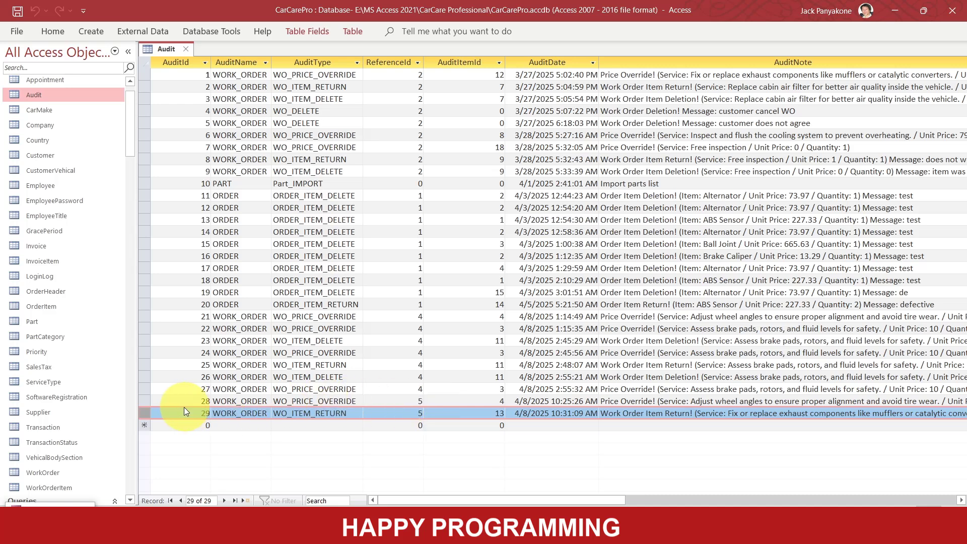
{"action": "left_click", "coordinate": [145, 401]}
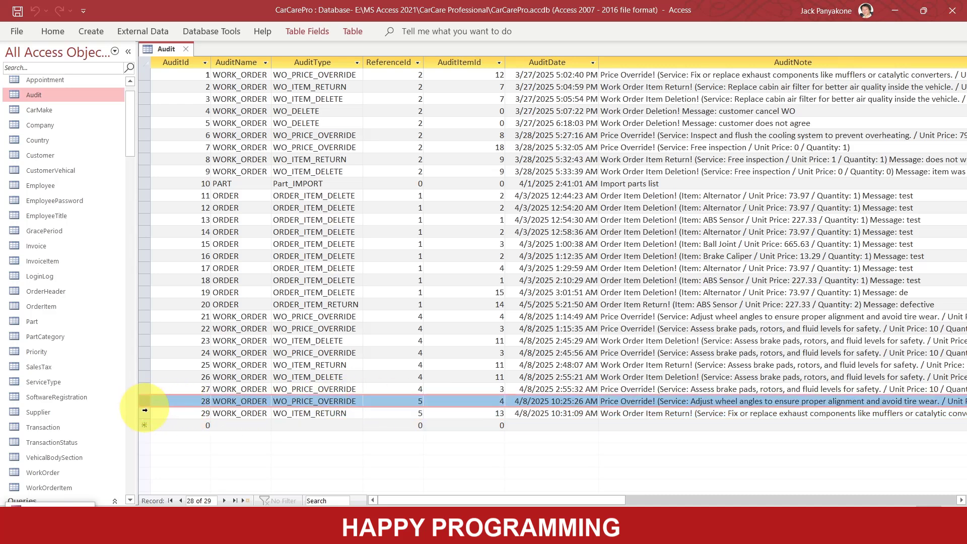
{"action": "left_click", "coordinate": [144, 413]}
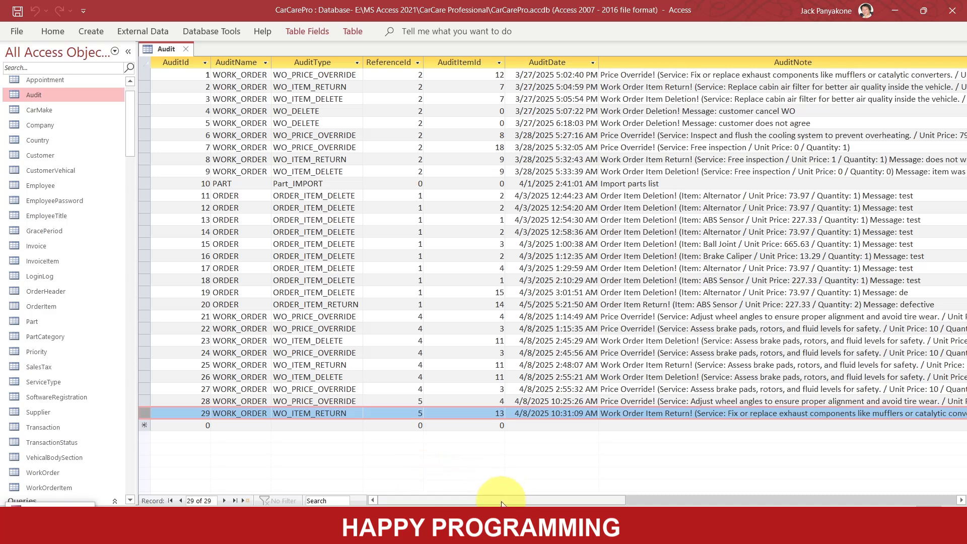
- Copy the newest return record's AuditNote and paste it into Notepad++ in place of the earlier price override text
{"action": "left_click_drag", "start_coordinate": [473, 499], "coordinate": [575, 501]}
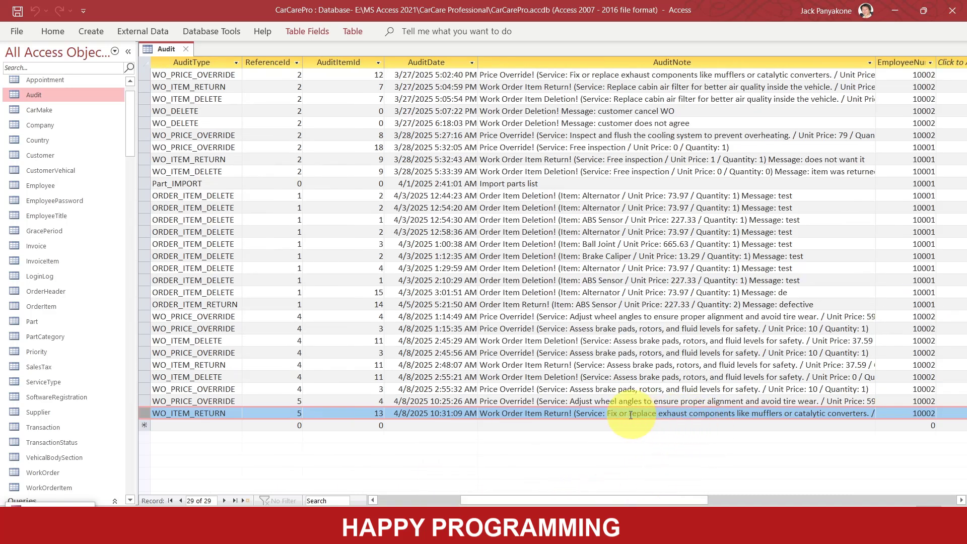
{"action": "left_click", "coordinate": [594, 414]}
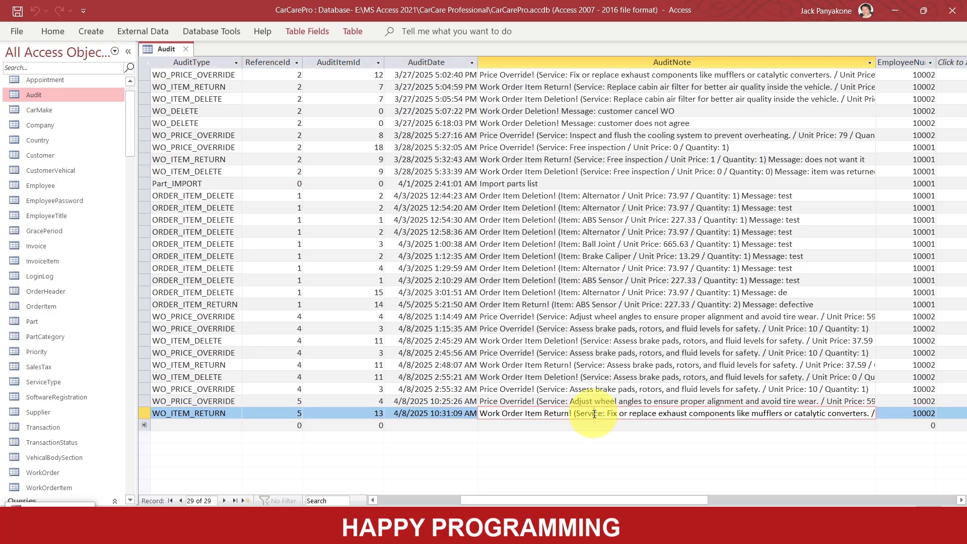
{"action": "key", "text": "Up"}
{"action": "key", "text": "Down"}
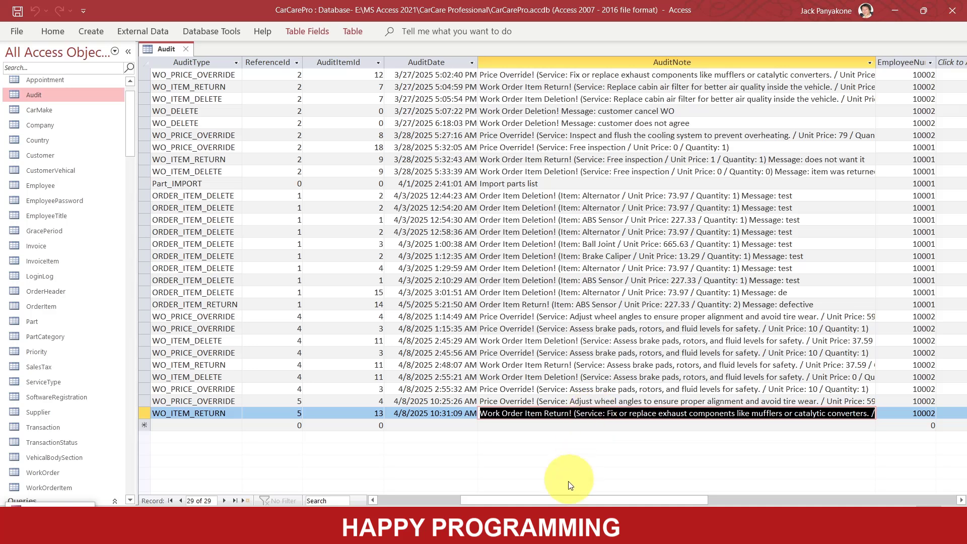
{"action": "key", "text": "alt+Tab"}
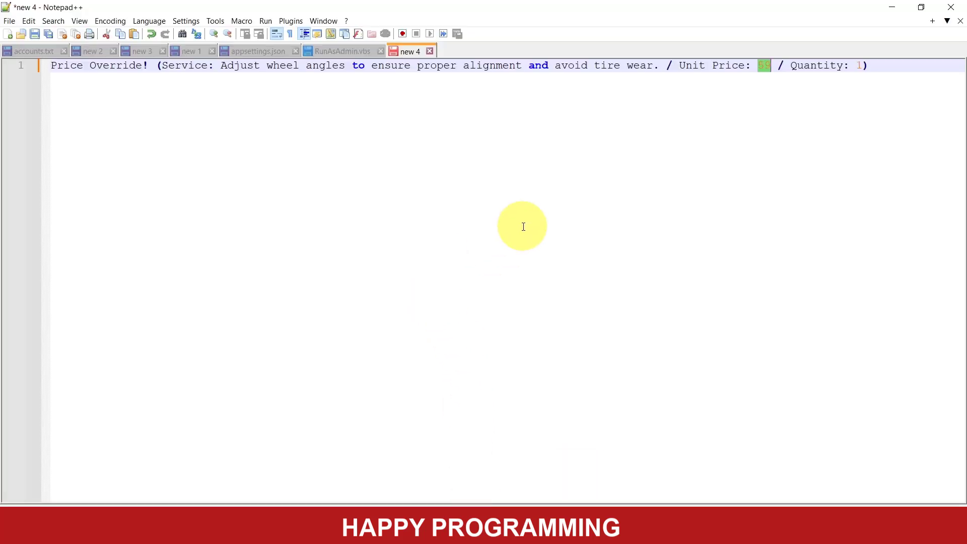
{"action": "key", "text": "ctrl+a"}
{"action": "key", "text": "Delete"}
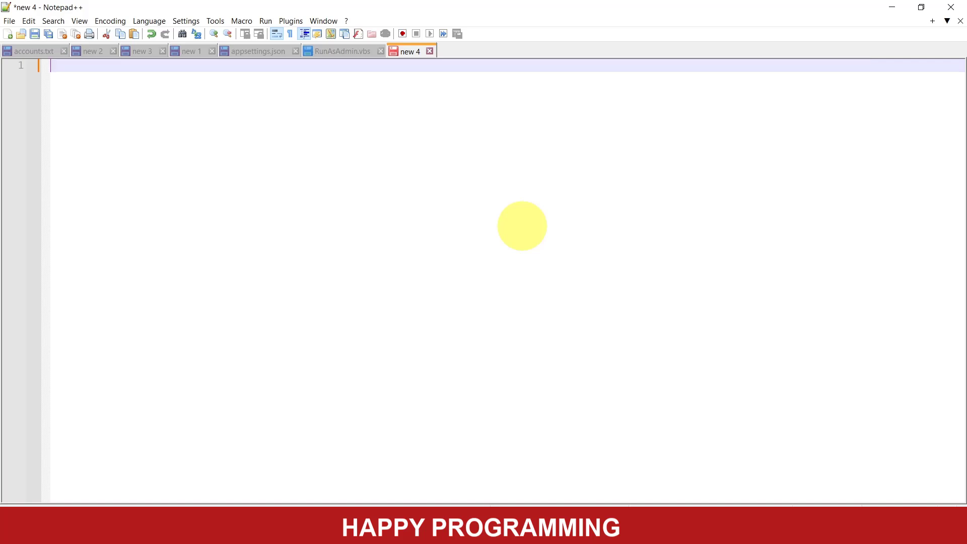
{"action": "type", "text": "Work Order Item Return! (Service: Fix or replace exhaust components like mufflers or catalytic converters. / Unit Price: 59.79 / Quantity: 1) Message: customer didn't not approve this service"}
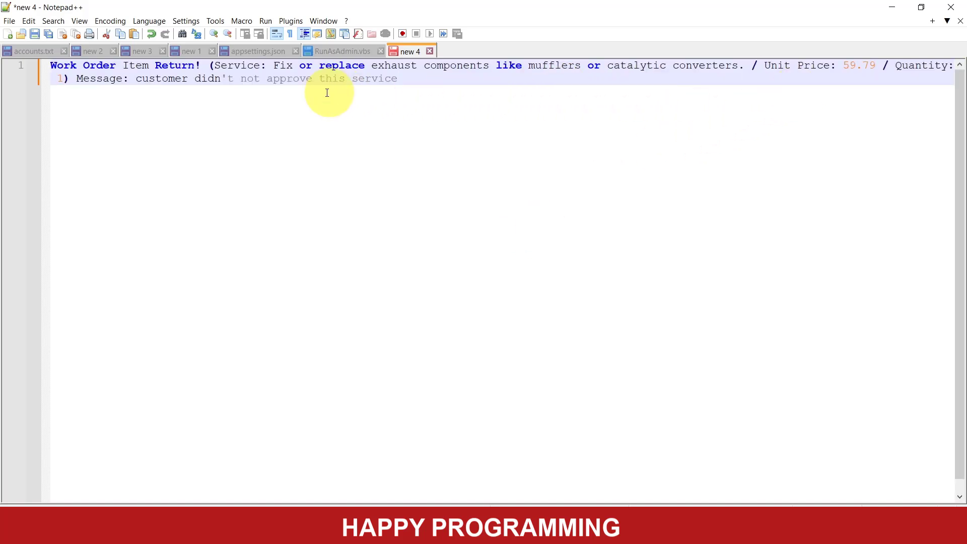
- Examine the return message and unit price in the pasted audit note, and switch back to Access
{"action": "double_click", "coordinate": [249, 78]}
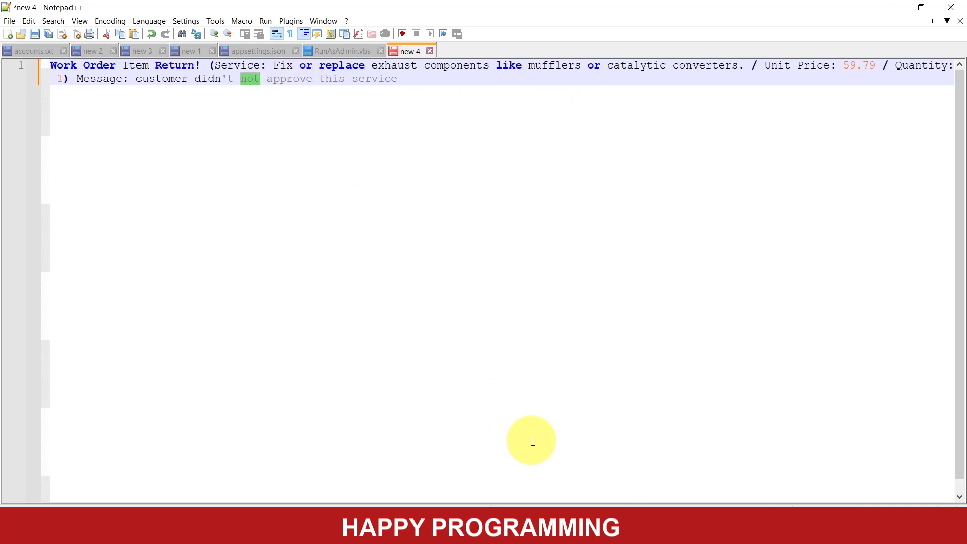
{"action": "double_click", "coordinate": [847, 65]}
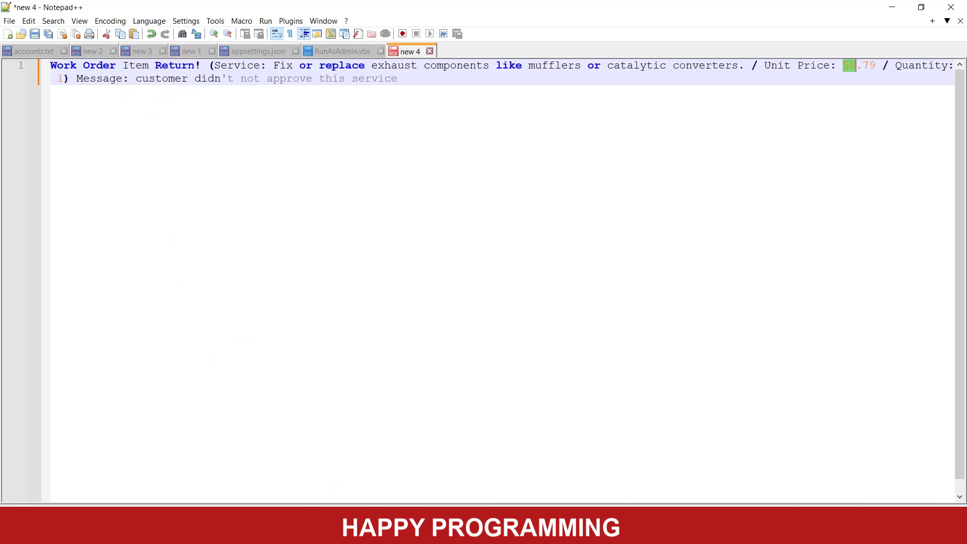
{"action": "mouse_move", "coordinate": [448, 533]}
{"action": "left_click", "coordinate": [377, 474]}
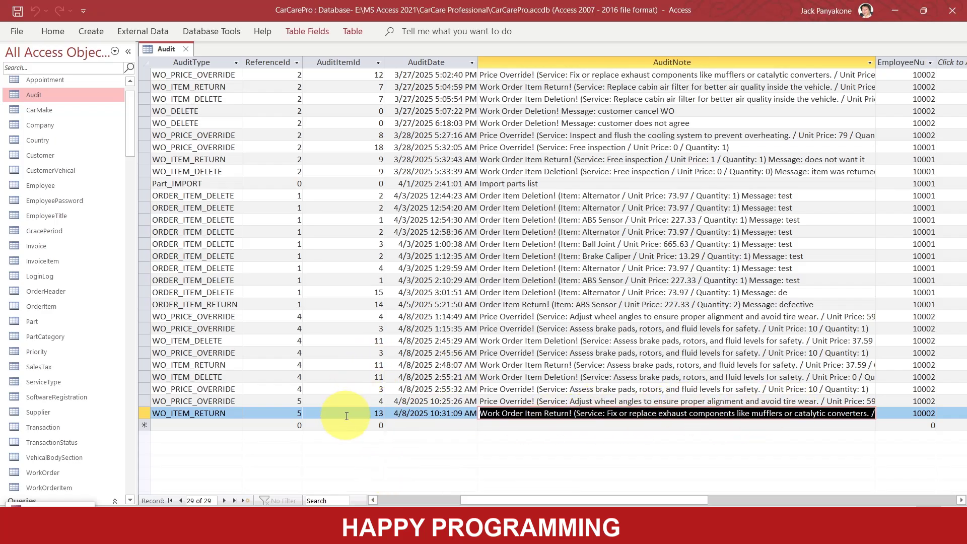
- Close the Audit table, open the Transaction table, and check the DEBIT record for the returned service
{"action": "left_click", "coordinate": [185, 48]}
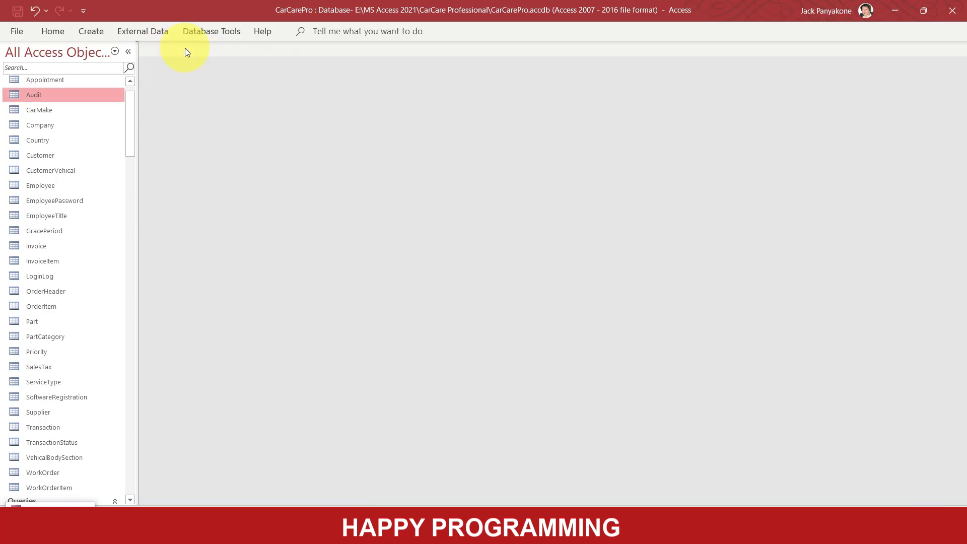
{"action": "double_click", "coordinate": [53, 431]}
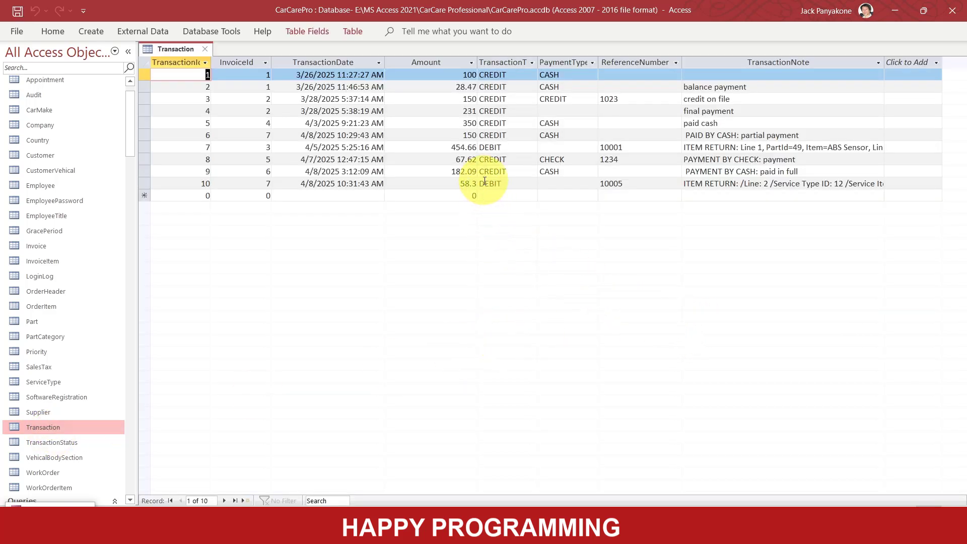
{"action": "left_click", "coordinate": [144, 183]}
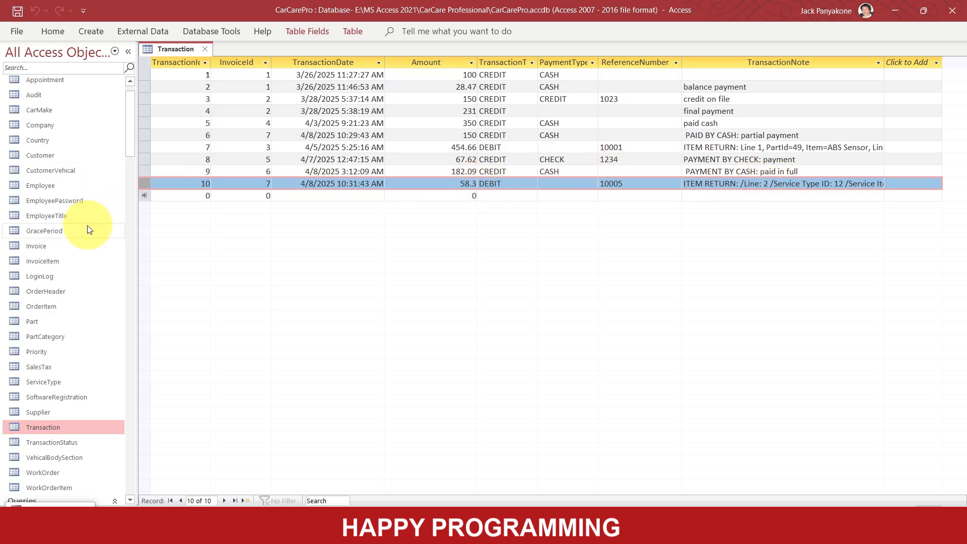
- Reopen the Audit table and examine the newest WO_ITEM_RETURN record's AuditNote
{"action": "double_click", "coordinate": [33, 96]}
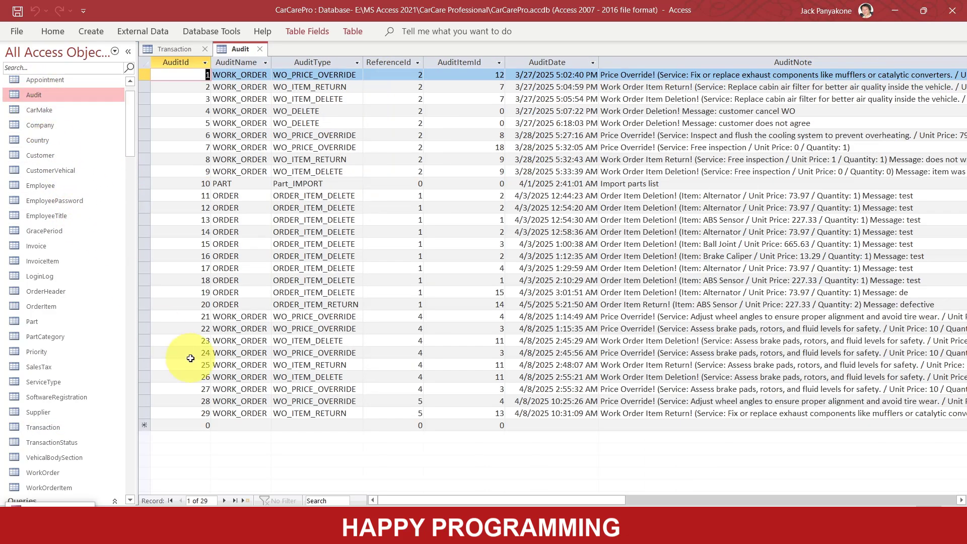
{"action": "left_click", "coordinate": [144, 412]}
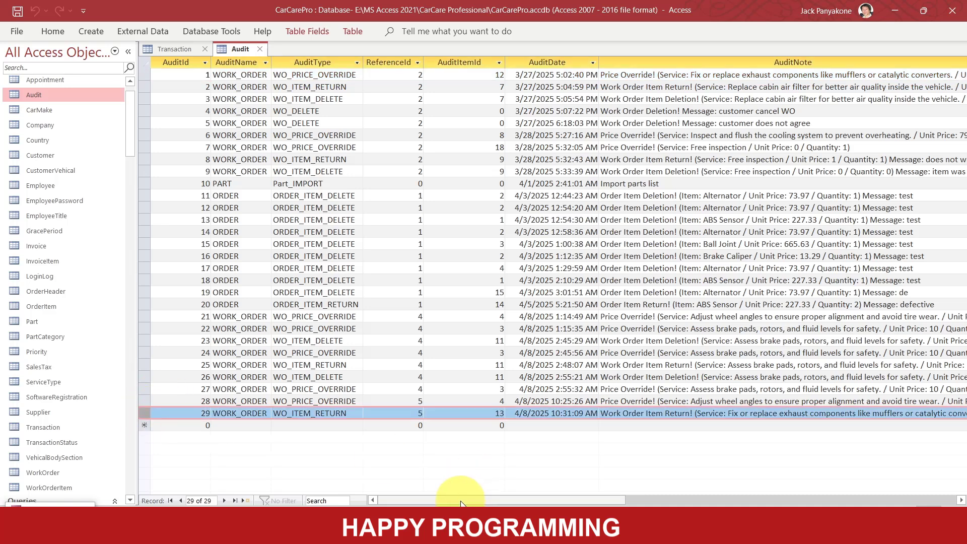
{"action": "left_click_drag", "start_coordinate": [461, 502], "coordinate": [535, 503]}
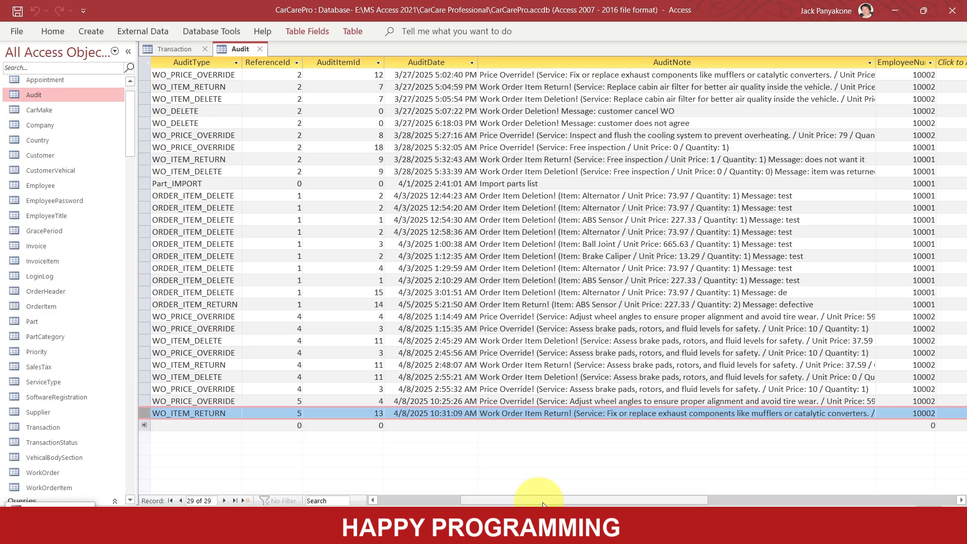